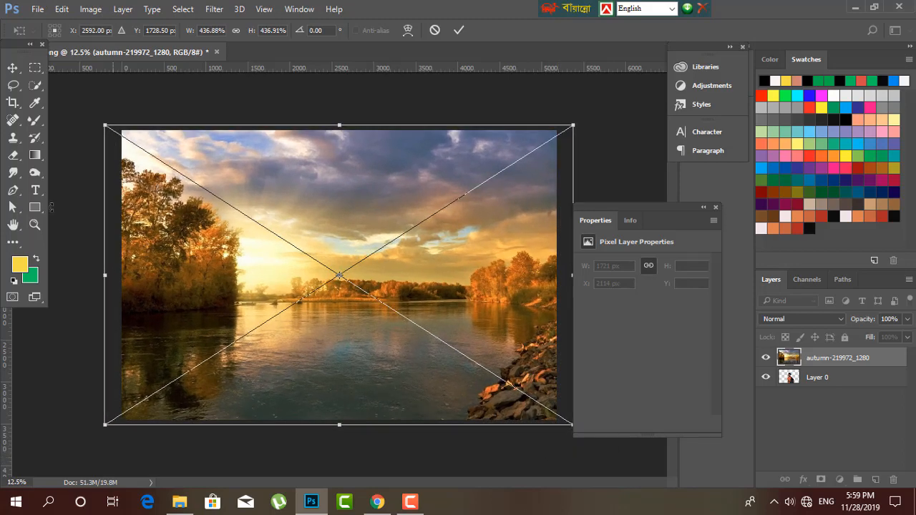
Step: Commit the placed autumn-219972_1280 image and move its layer beneath the man's cutout on Layer 0
click(12, 67)
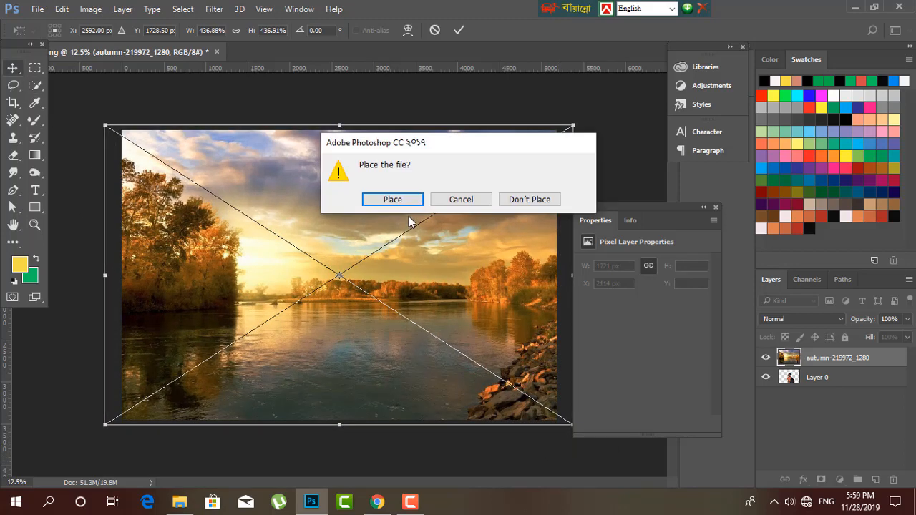
key(Return)
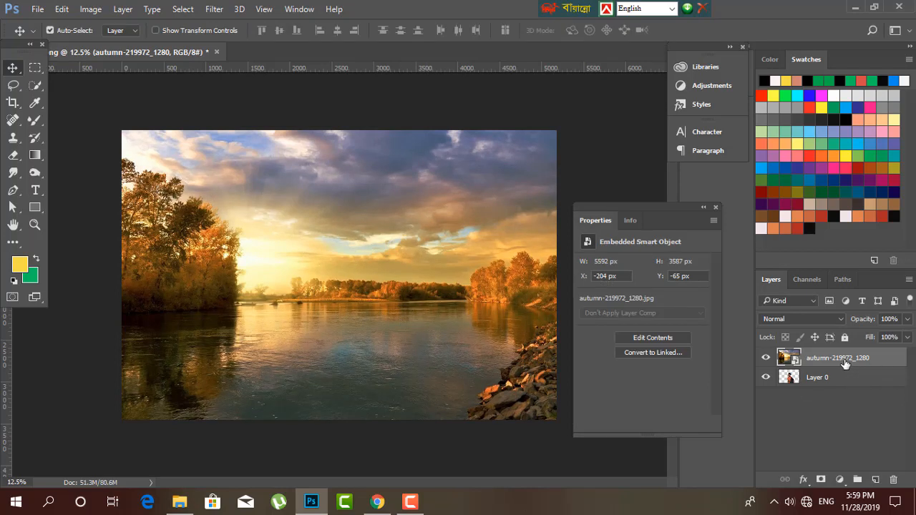
drag(845, 363, 836, 377)
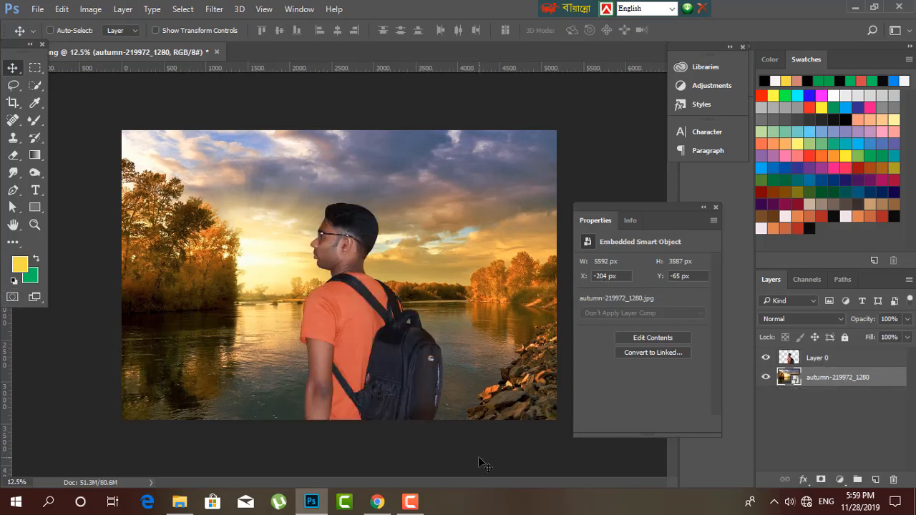
Step: Shift the man's cutout toward the rocky shore on the right of the picture, to an X position of about 3050 px
key(ctrl+plus)
click(393, 393)
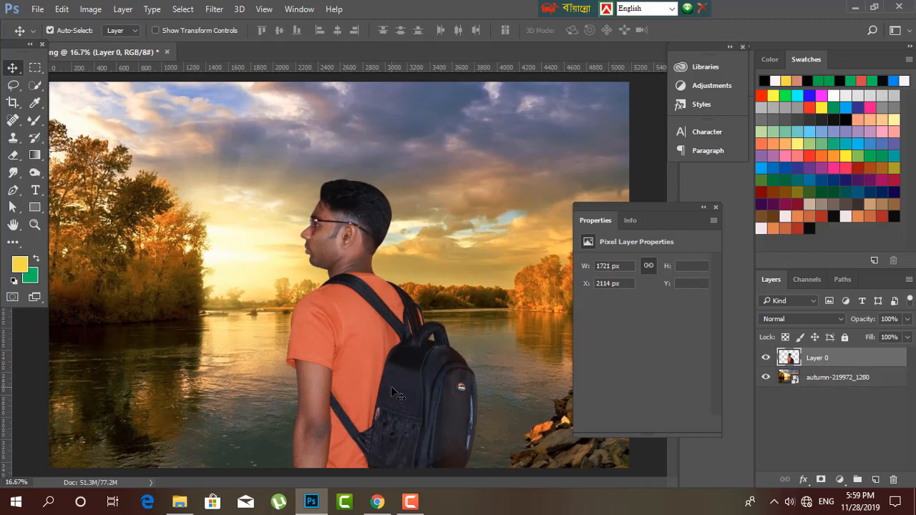
key(ctrl+minus)
key(ctrl+minus)
drag(368, 338, 413, 338)
key(ctrl+plus)
key(ctrl+plus)
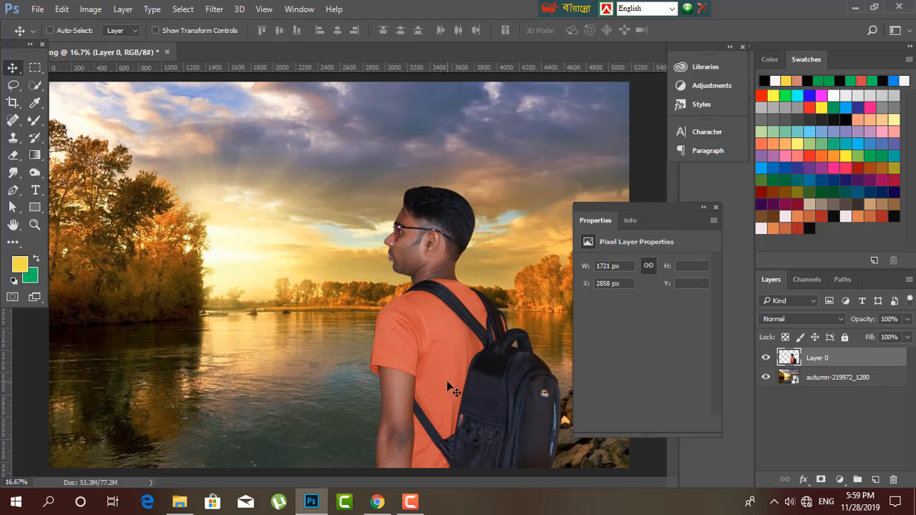
key(ctrl+minus)
drag(463, 385, 478, 386)
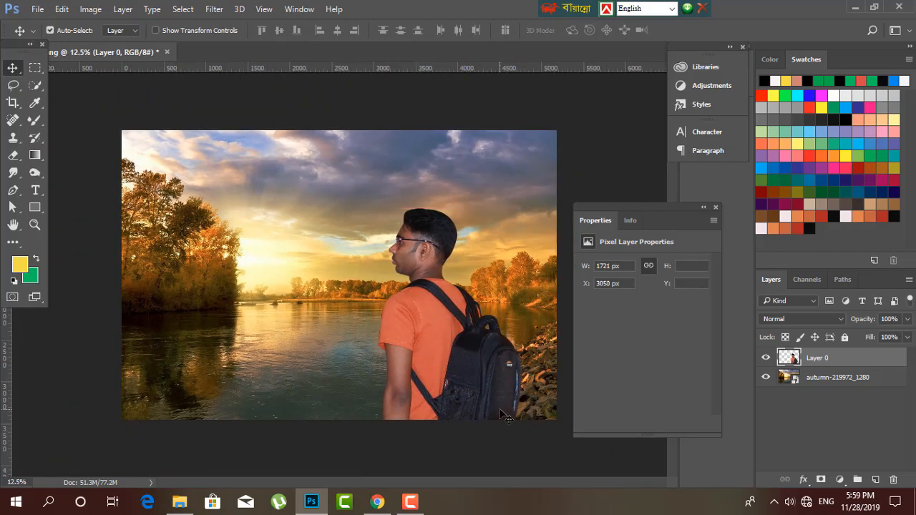
Step: Duplicate the man's cutout layer and hide the original Layer 0
click(281, 313)
key(ctrl+plus)
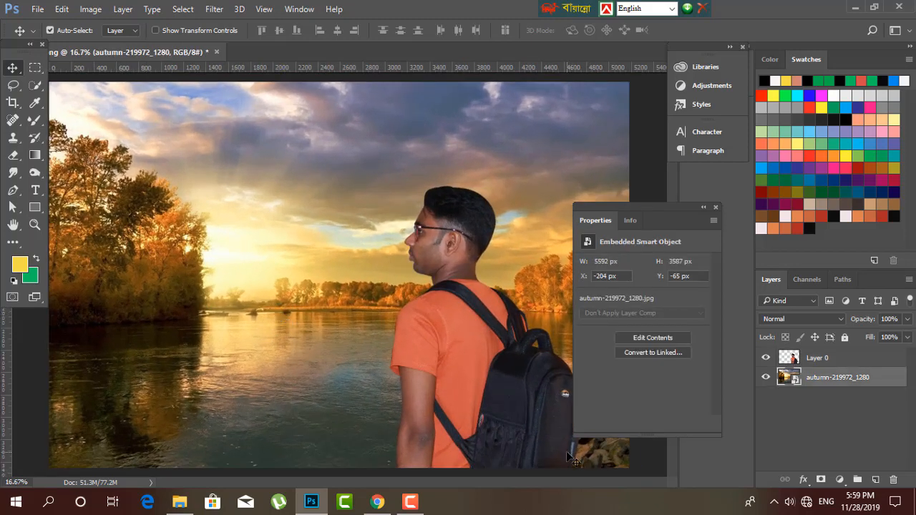
click(422, 414)
key(ctrl+j)
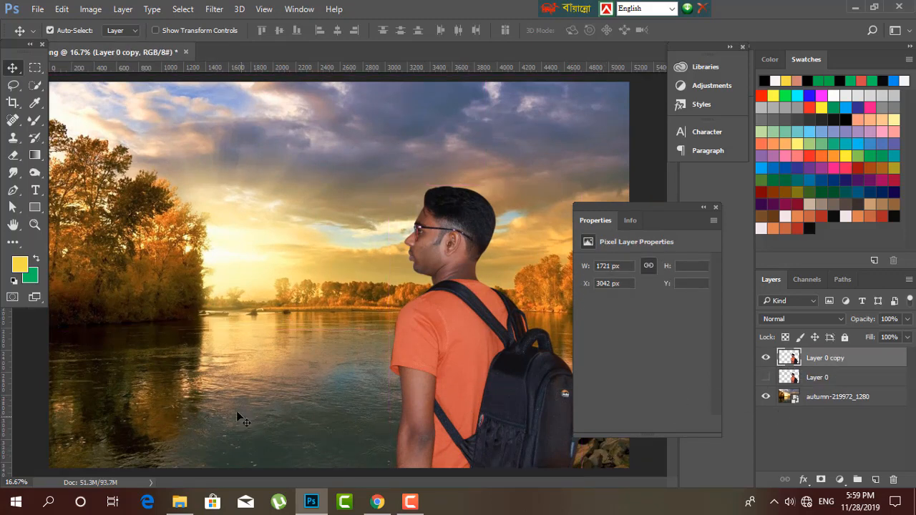
Step: Apply the Camera Raw Filter to the autumn background layer with Temperature +14 and Clarity +32
click(215, 375)
key(ctrl+minus)
key(ctrl+minus)
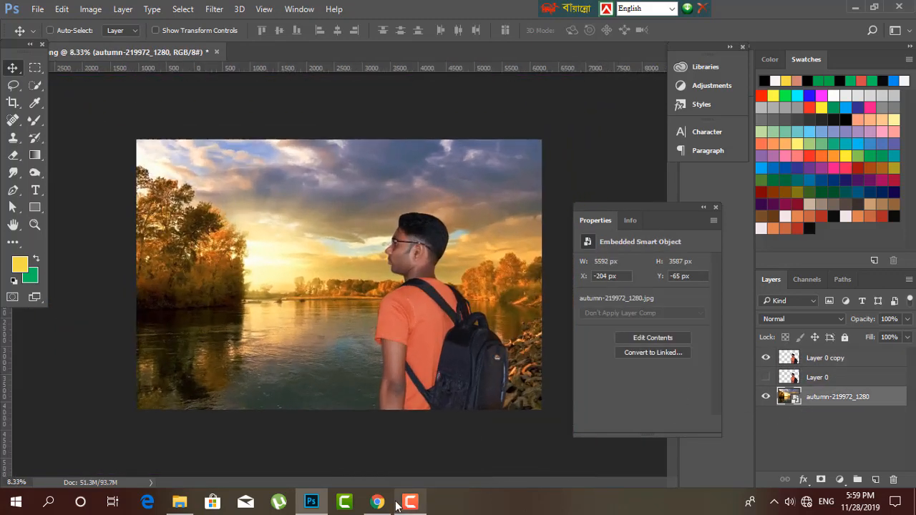
key(ctrl+plus)
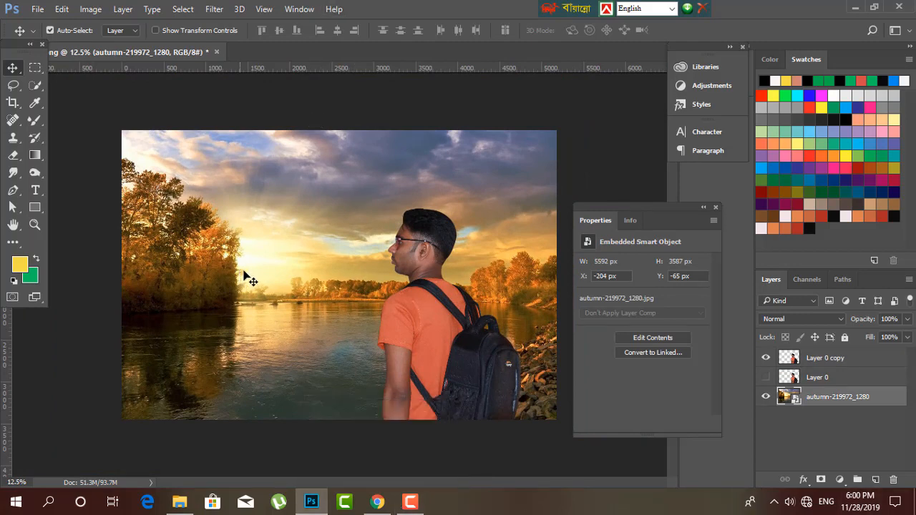
click(213, 10)
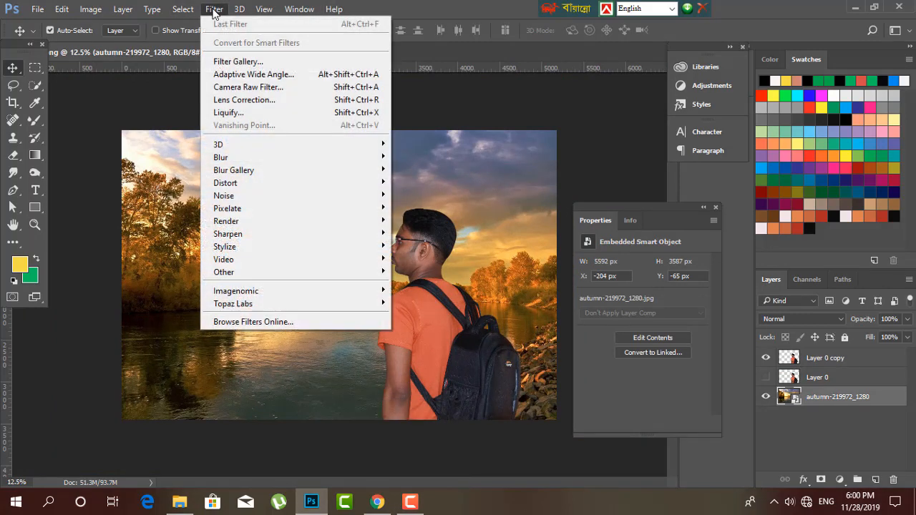
click(252, 87)
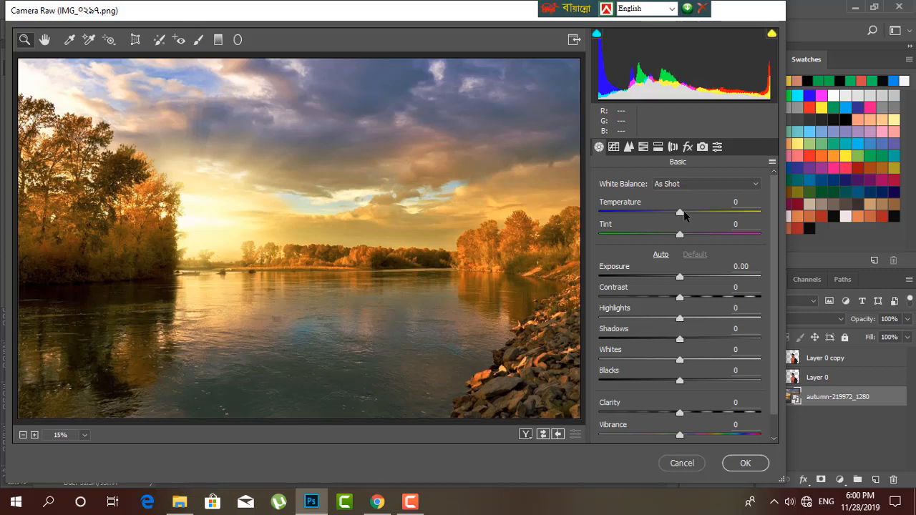
drag(681, 213, 691, 212)
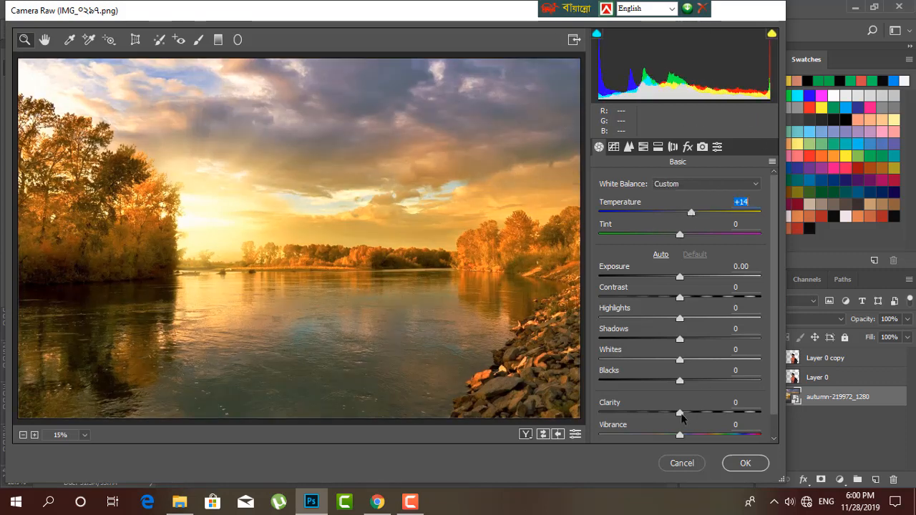
drag(680, 413, 705, 413)
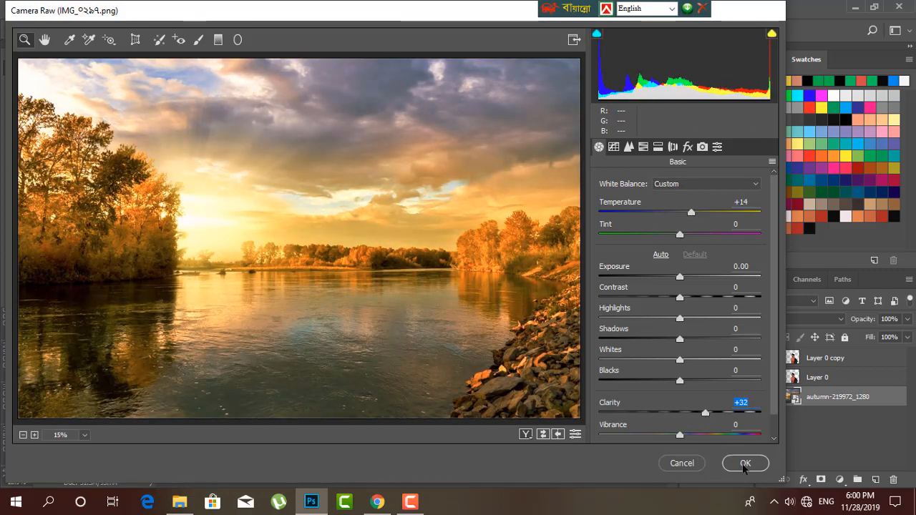
click(744, 463)
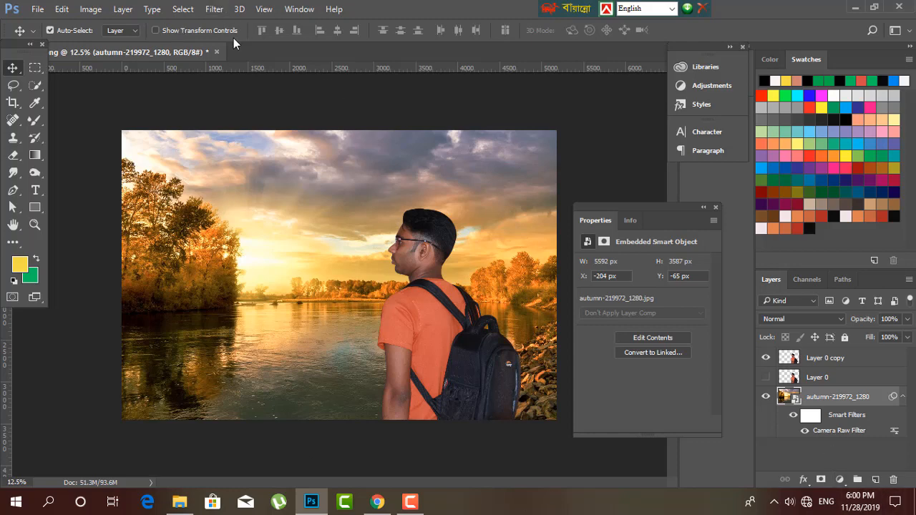
Step: Apply a Gaussian Blur with a 10.0 pixel radius to the autumn background layer
click(185, 10)
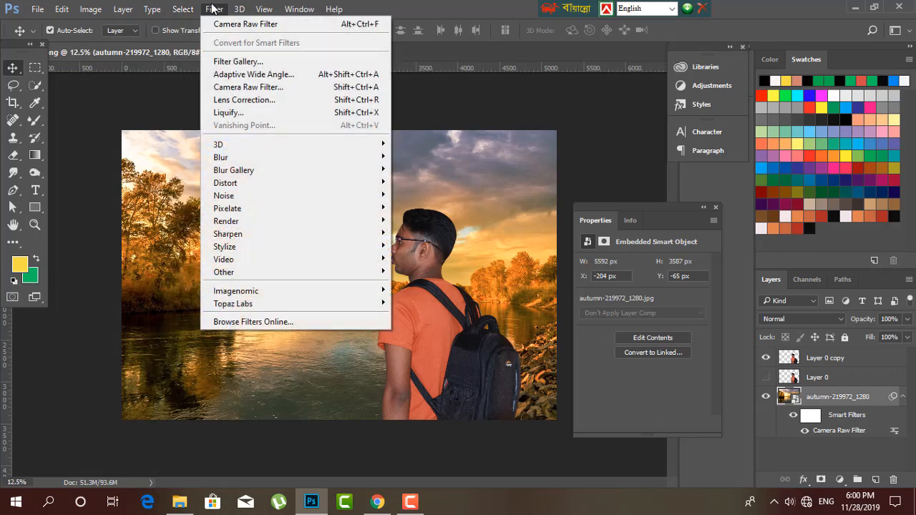
click(214, 9)
click(214, 9)
mouse_move(231, 171)
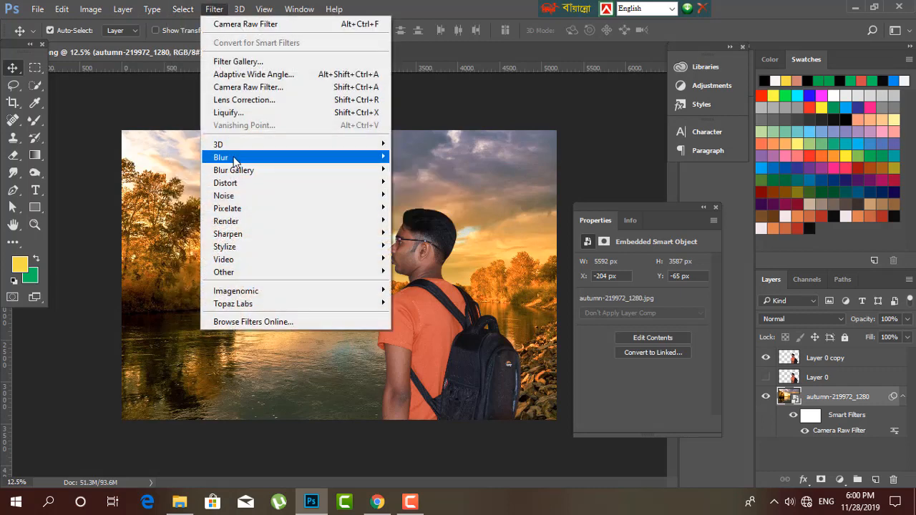
click(421, 207)
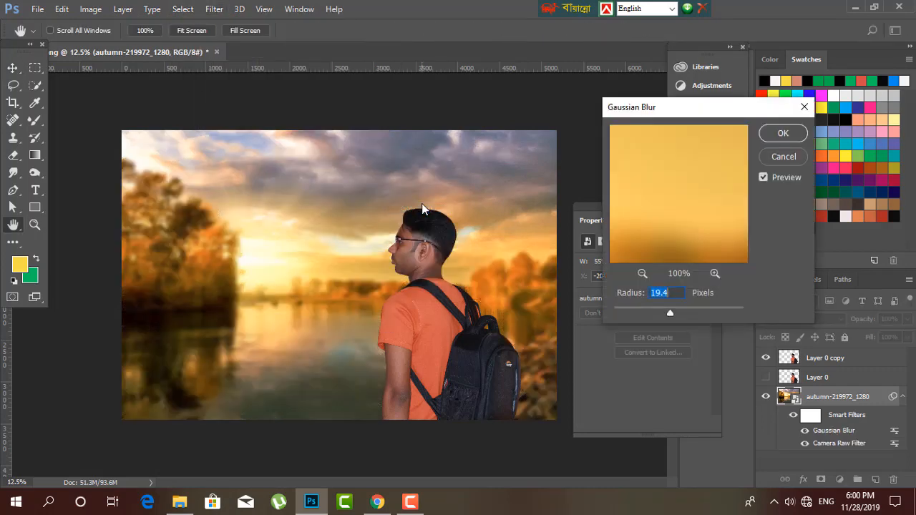
drag(661, 310, 636, 308)
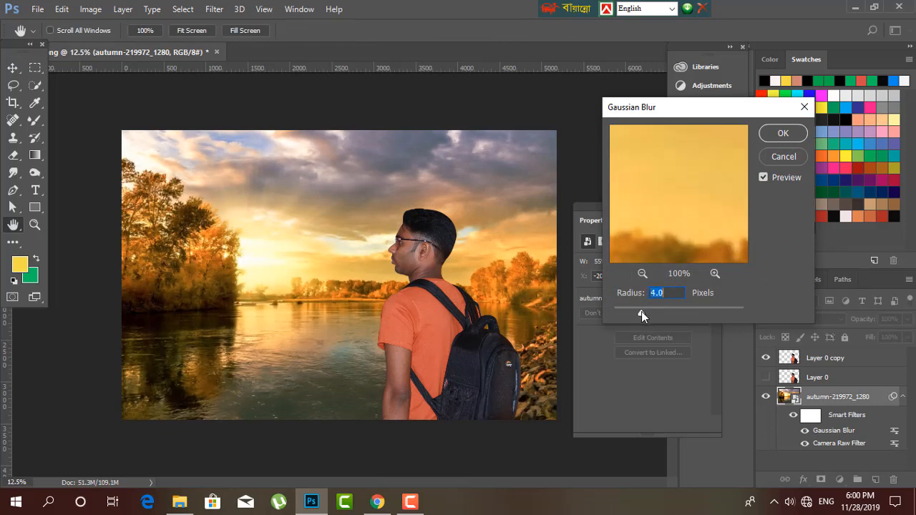
drag(641, 311, 666, 312)
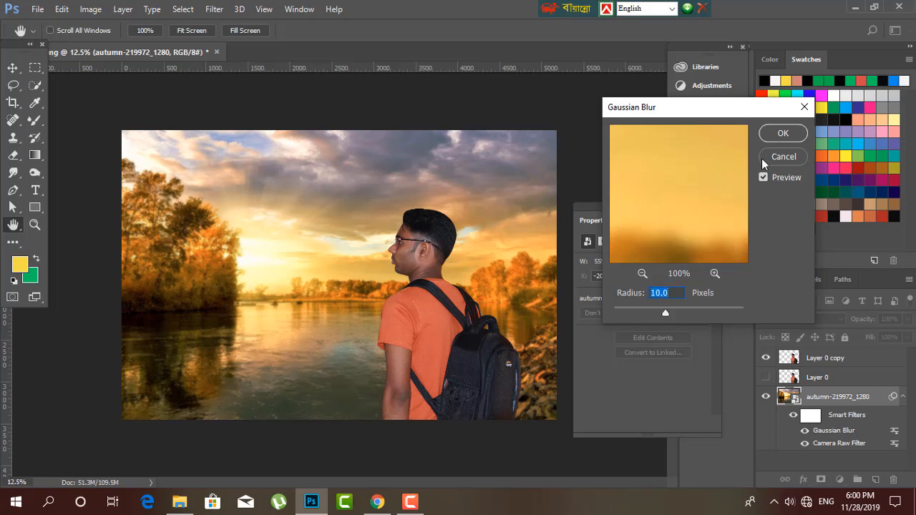
click(783, 134)
key(v)
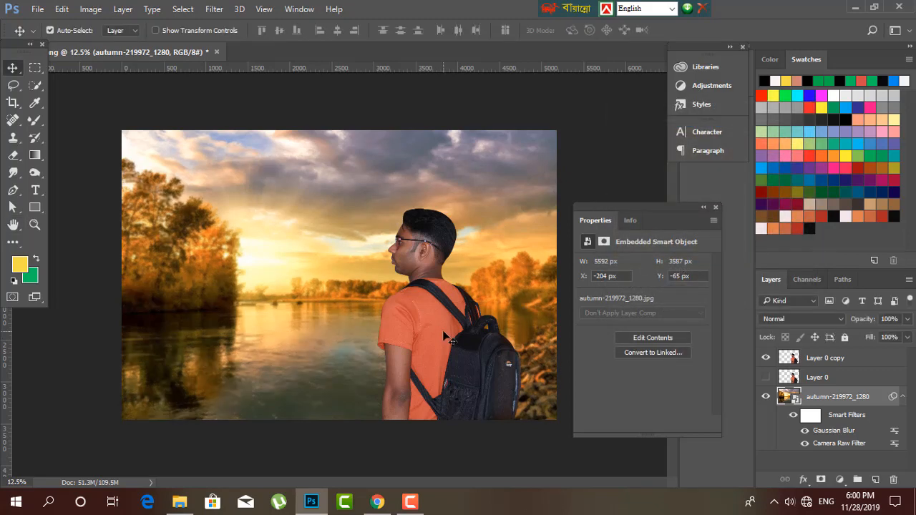
Step: Start the Camera Raw Filter on Layer 0 copy and set its Temperature to +10
click(497, 351)
scroll(497, 350, up, 3)
drag(435, 292, 359, 428)
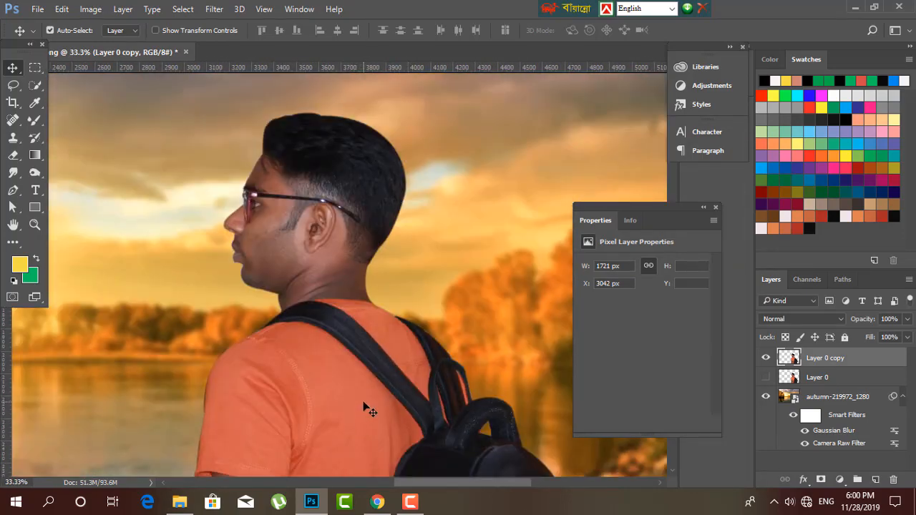
scroll(363, 408, up, 2)
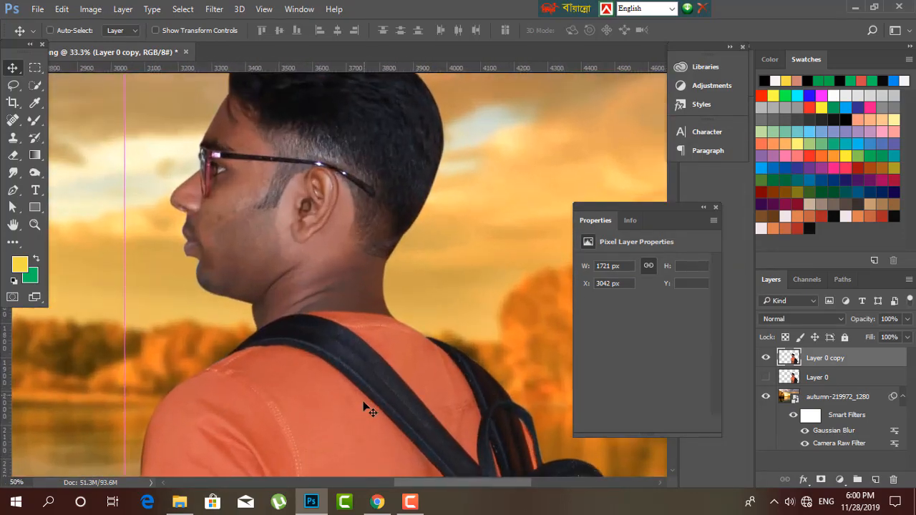
scroll(363, 408, down, 4)
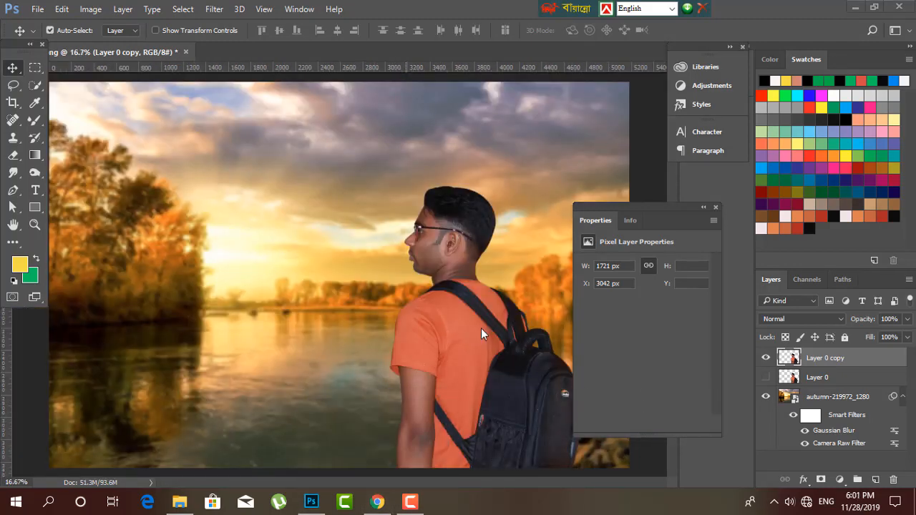
scroll(481, 328, up, 2)
drag(436, 251, 395, 358)
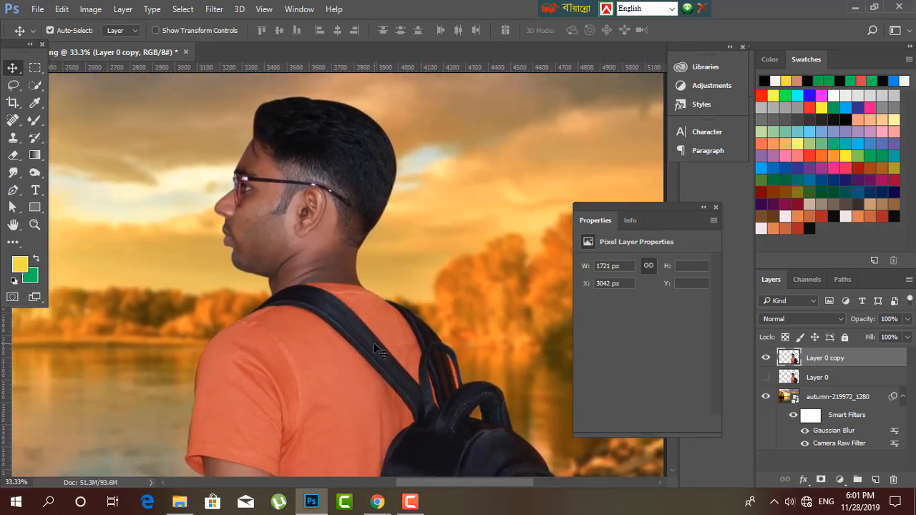
click(215, 10)
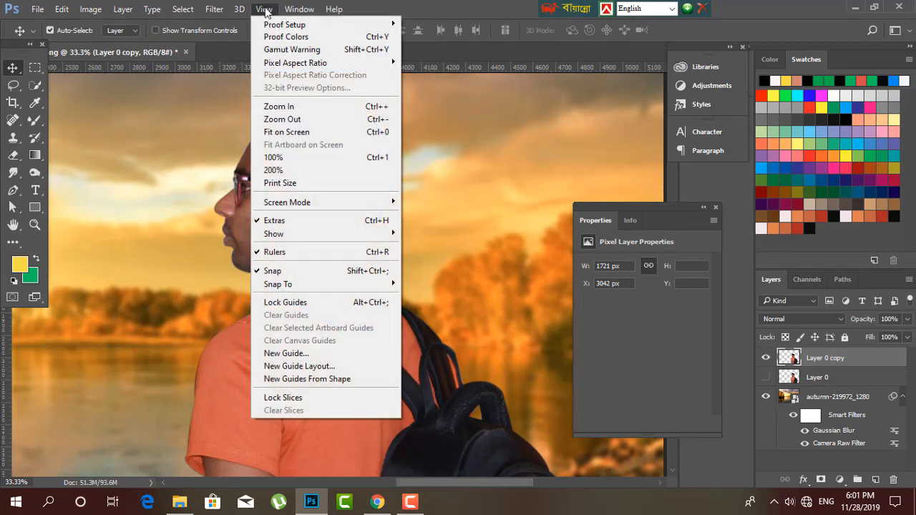
click(261, 87)
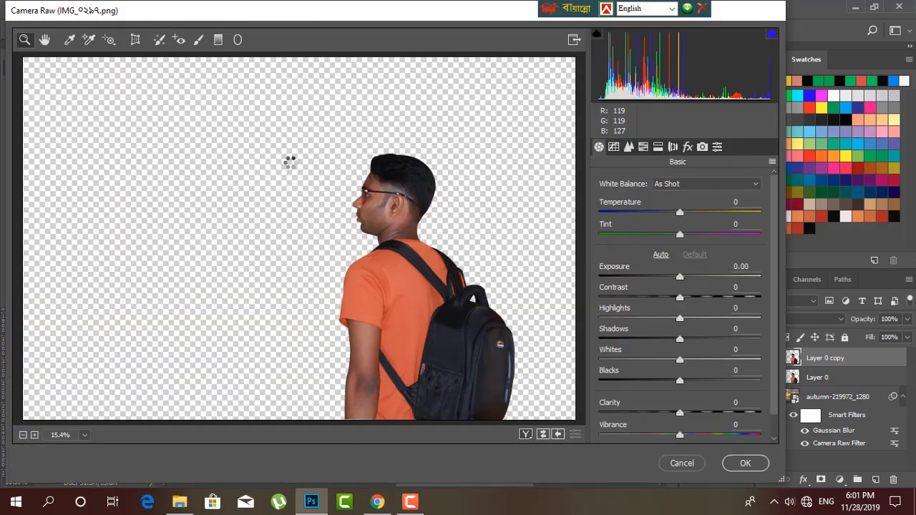
click(289, 162)
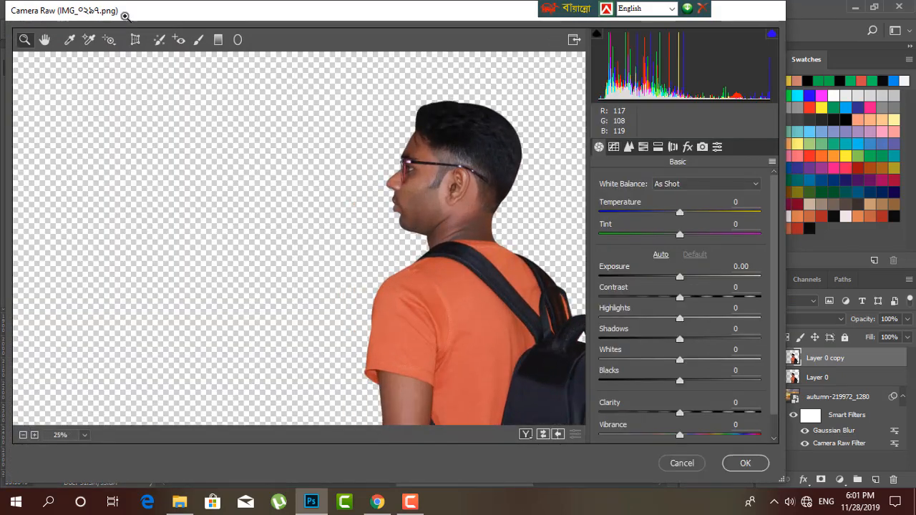
drag(501, 299, 465, 281)
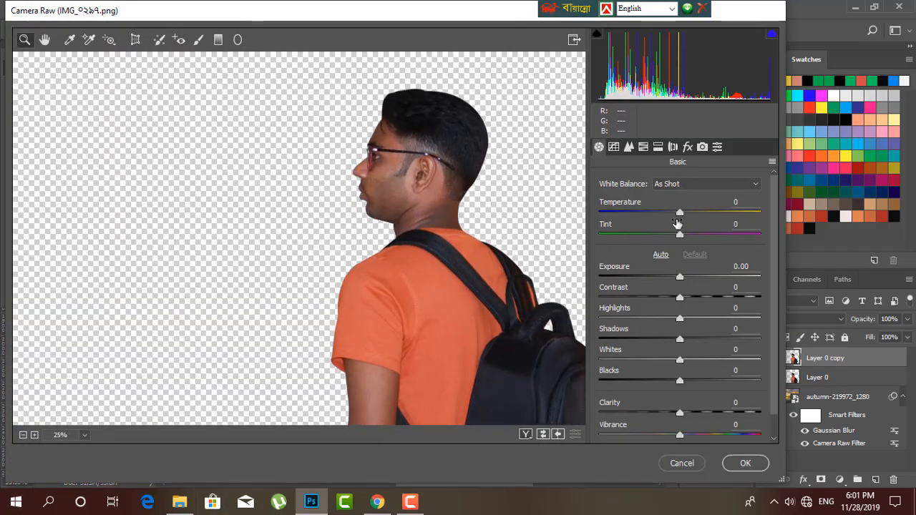
drag(680, 213, 687, 212)
Step: Set the cutout's Clarity to -4, Exposure to +0.10, Highlights to -38 and Blacks to +21
key(ctrl+plus)
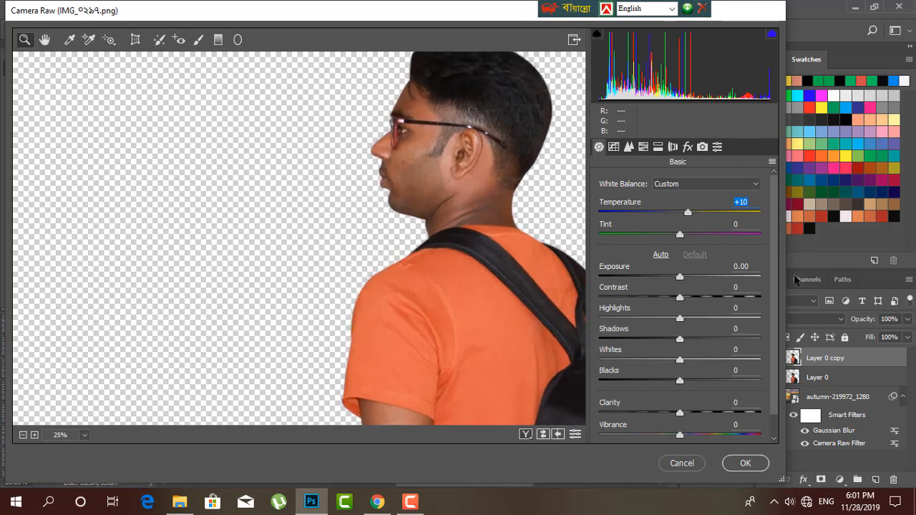
drag(340, 309, 184, 265)
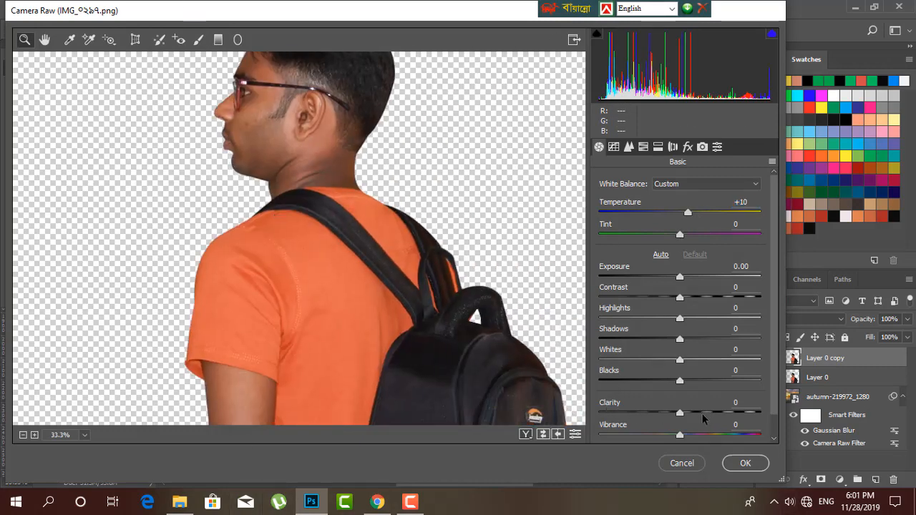
drag(679, 414, 674, 413)
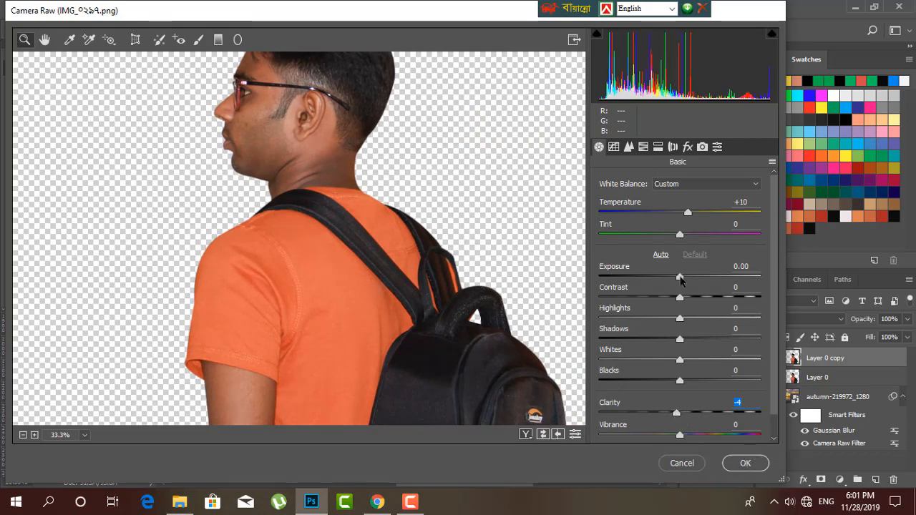
drag(679, 278, 680, 279)
drag(680, 318, 648, 319)
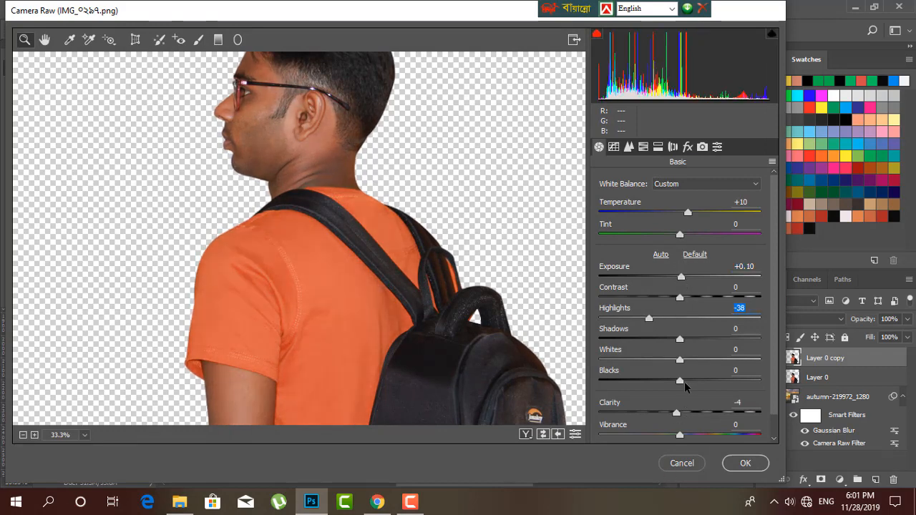
drag(680, 379, 696, 383)
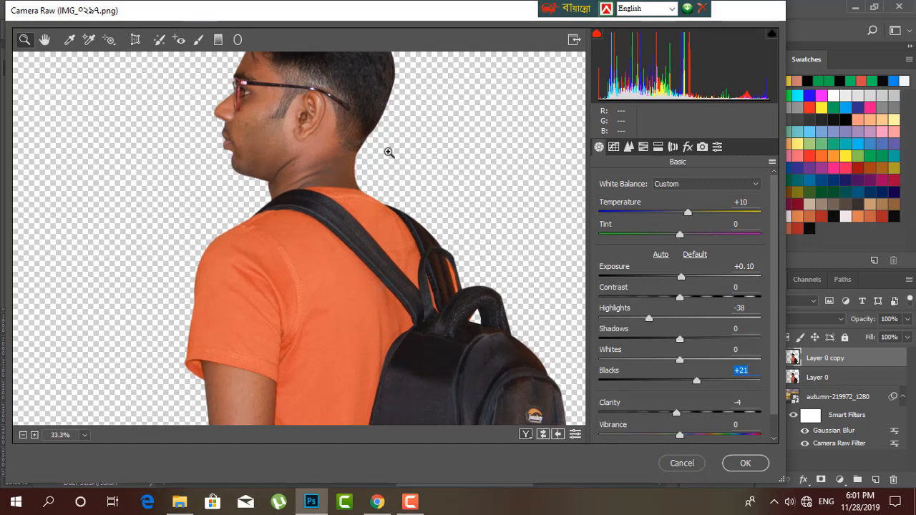
Step: Set the cutout's HSL Luminance to Reds -8, Oranges +10 and Yellows +22
click(643, 147)
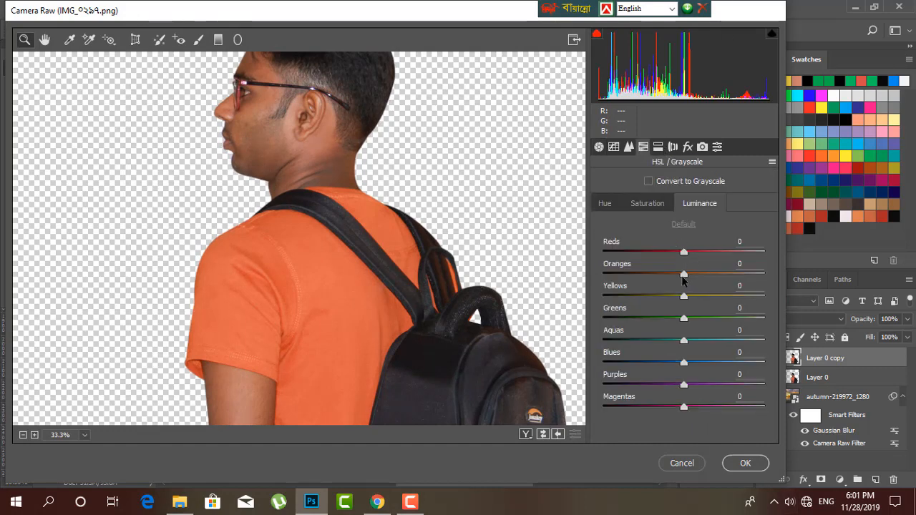
drag(682, 276, 676, 252)
drag(683, 295, 701, 295)
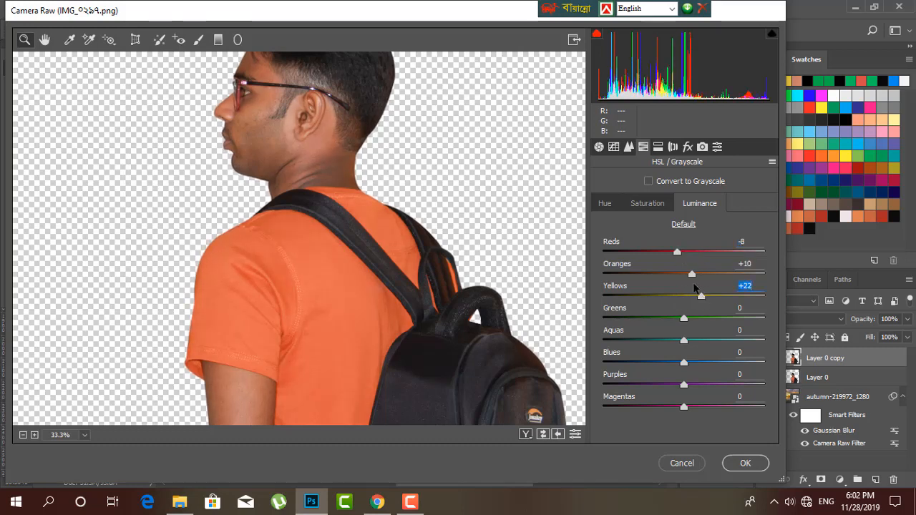
Step: Slightly raise the cutout's Oranges saturation and apply the Camera Raw Filter to Layer 0 copy
click(656, 205)
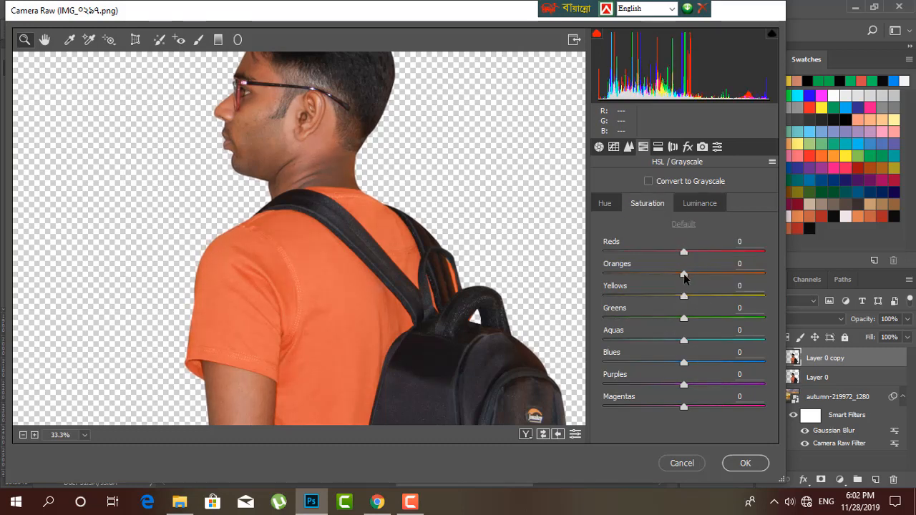
mouse_move(683, 274)
mouse_down()
mouse_move(699, 275)
mouse_move(691, 275)
mouse_up()
click(754, 466)
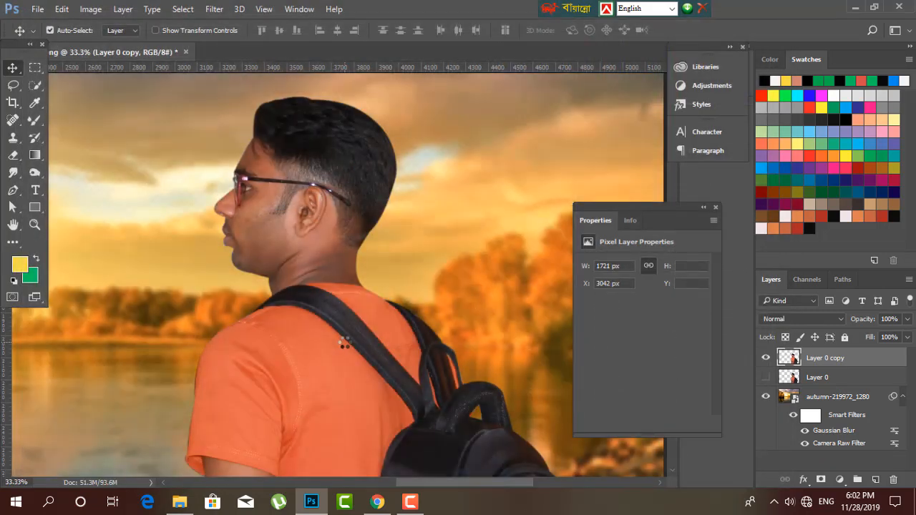
Step: Retouch the blemishes on the man's cheek with a 30 px content-aware Spot Healing Brush
scroll(340, 321, up, 3)
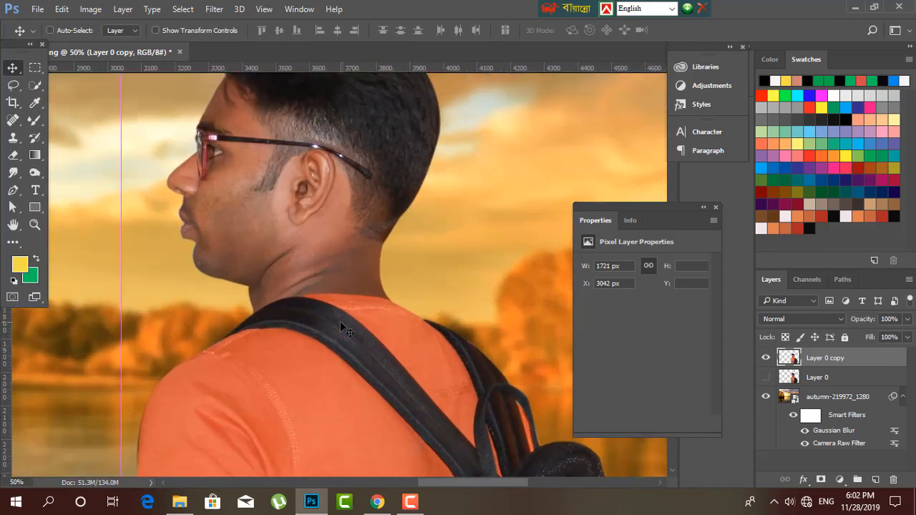
key(ctrl+plus)
key(ctrl+plus)
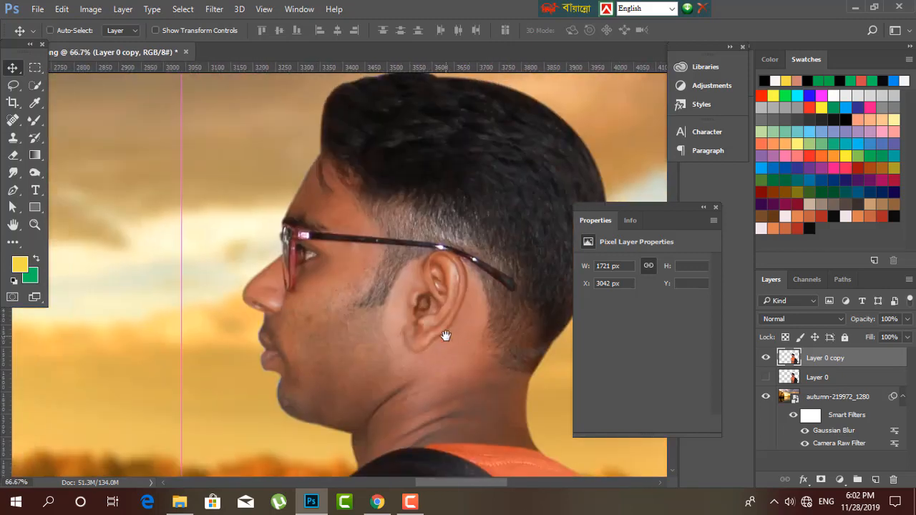
scroll(414, 286, down, 3)
scroll(413, 286, up, 2)
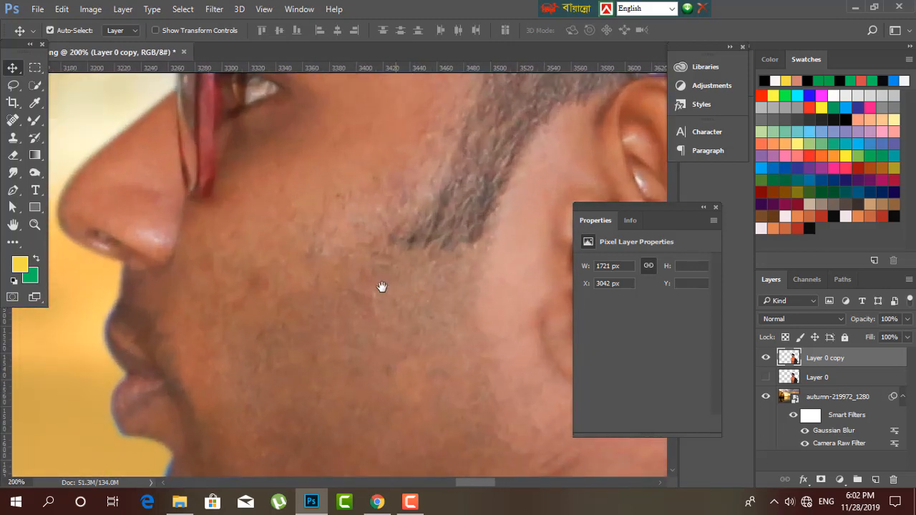
drag(382, 282, 372, 247)
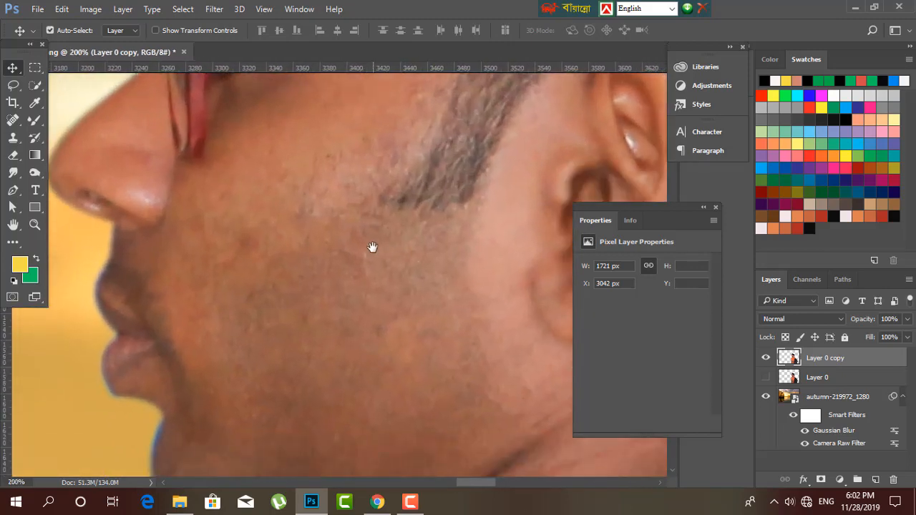
click(13, 120)
key(ctrl+minus)
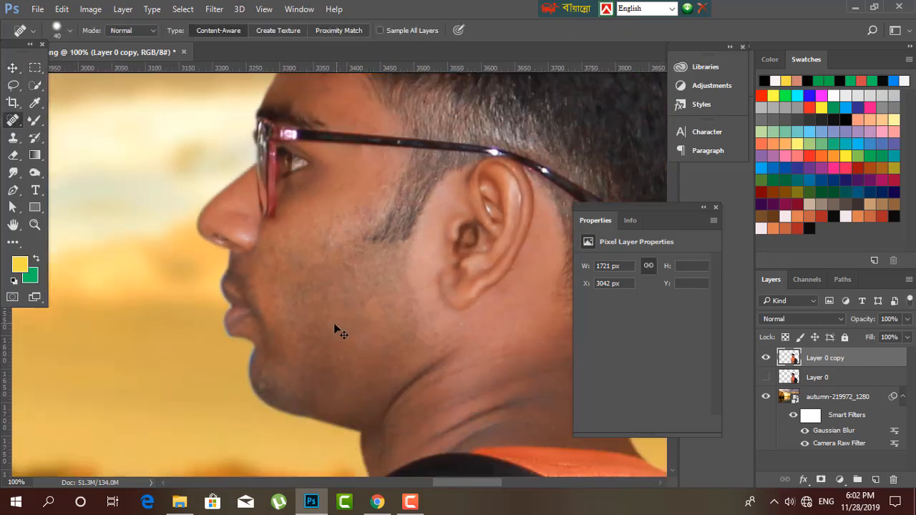
key(bracketleft)
drag(296, 247, 306, 280)
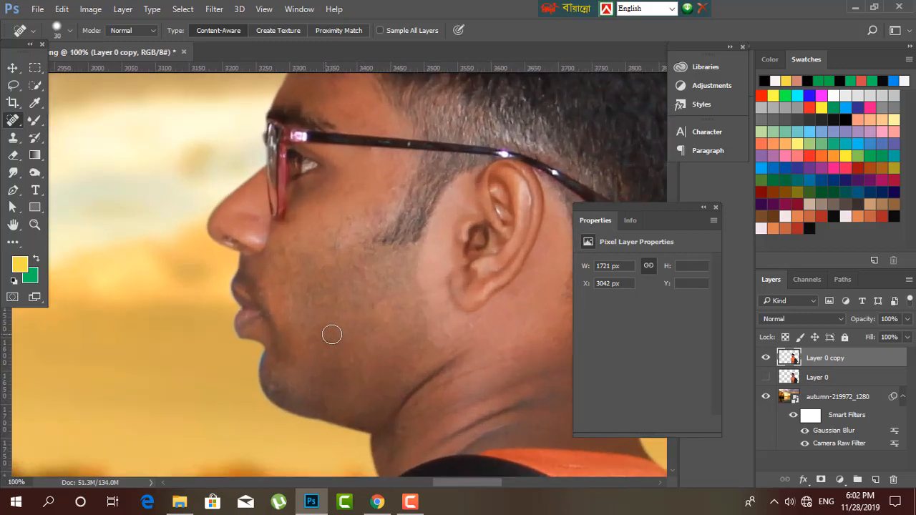
Step: Sample the cheek's skin tone with the Mixer Brush and smooth the facial skin at a brush size up to 100 px
click(36, 120)
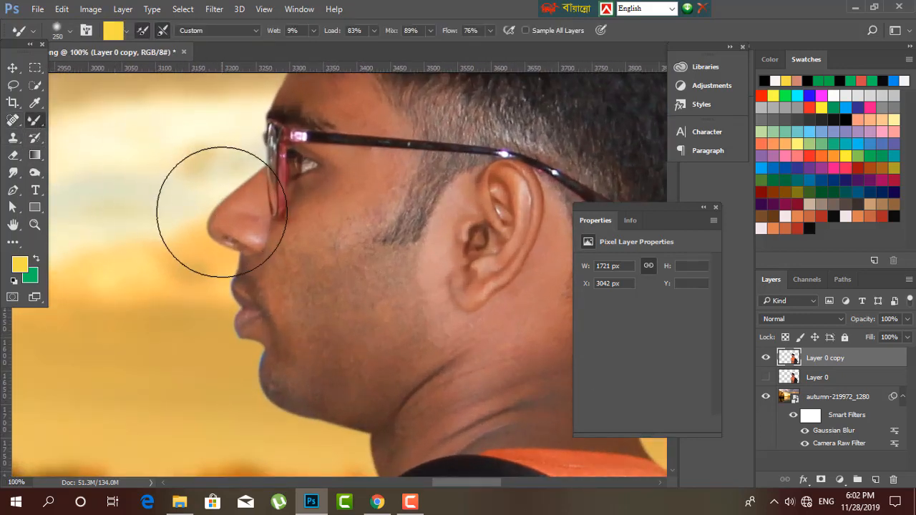
key(bracketleft)
key(bracketleft)
key(bracketleft)
key(bracketleft)
key(bracketleft)
key(bracketleft)
key(bracketleft)
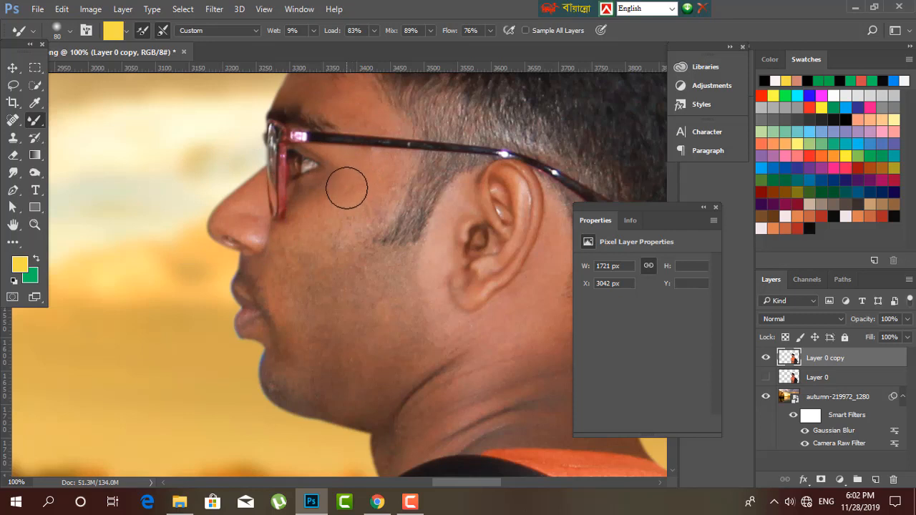
alt+click(333, 225)
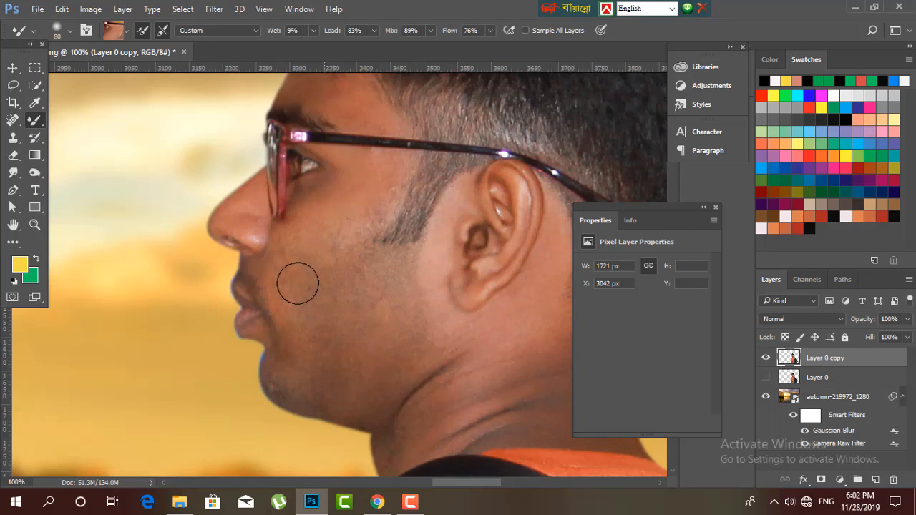
key(bracketright)
key(bracketright)
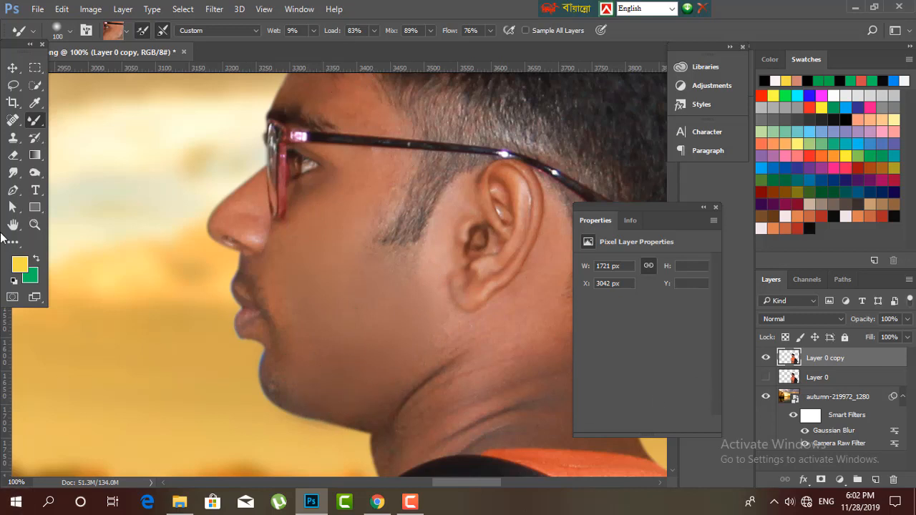
Step: Load the outline of the man's cutout on Layer 0 copy as a selection
ctrl+click(784, 367)
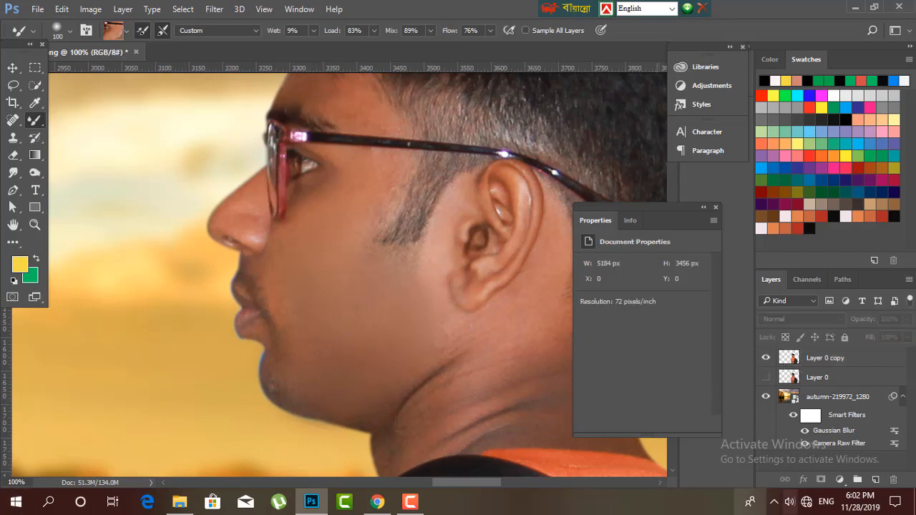
click(788, 359)
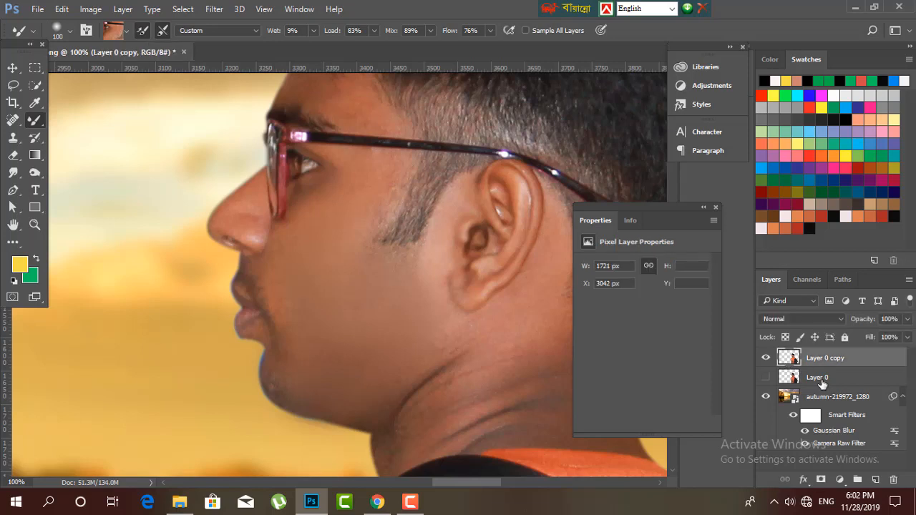
ctrl+click(787, 358)
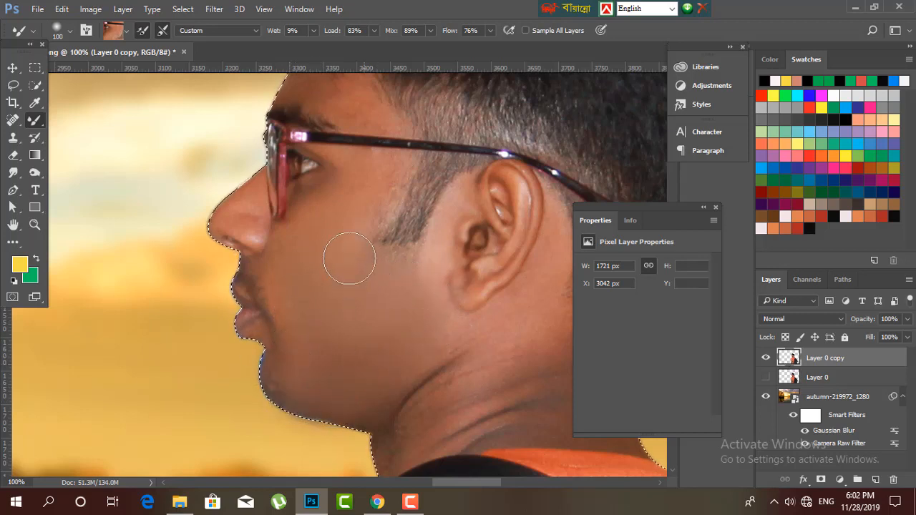
Step: Smooth the skin along the forehead, nose and chin edges with the Mixer Brush, reducing its size to 70 px
scroll(372, 284, up, 4)
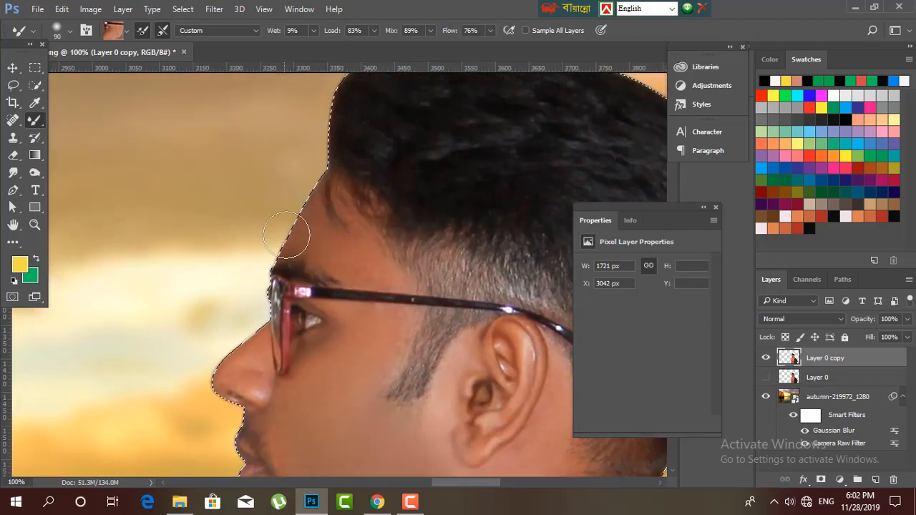
scroll(365, 402, down, 3)
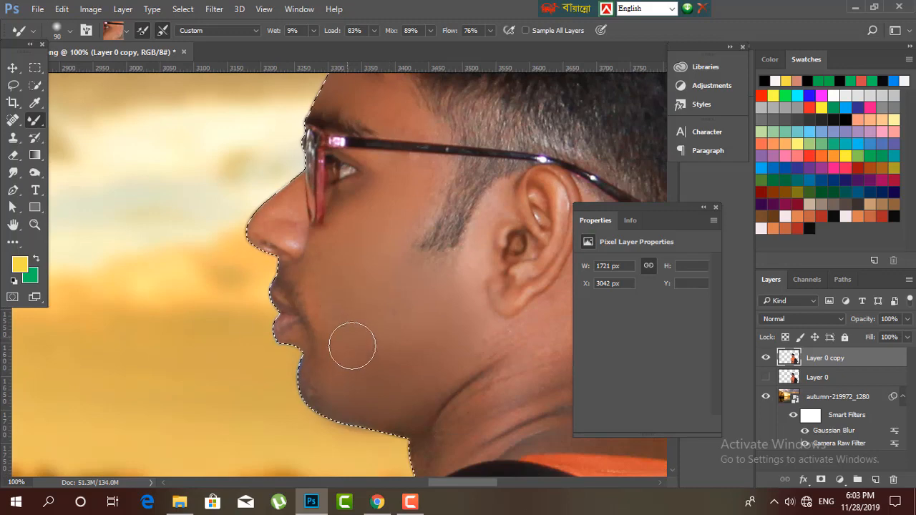
key(bracketleft)
key(bracketleft)
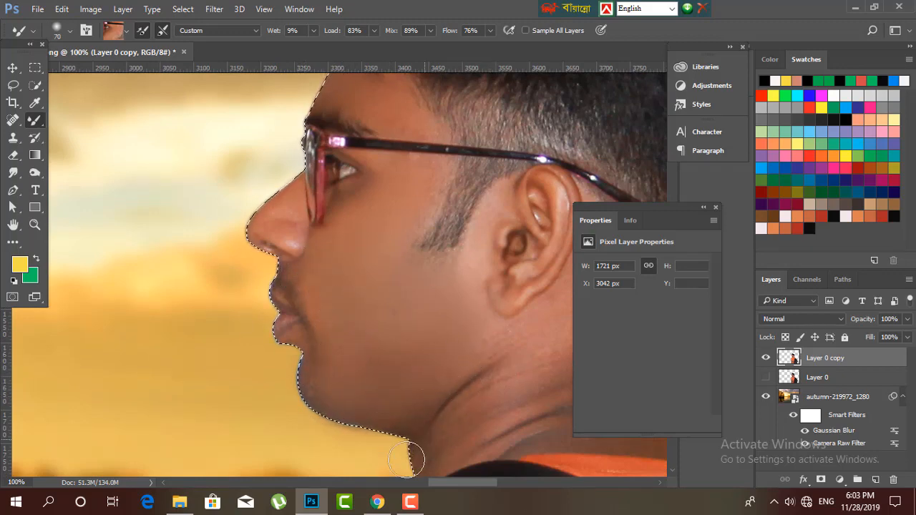
Step: Move on to smoothing the neck skin and set the Mixer Brush Load to 52%
scroll(351, 327, down, 3)
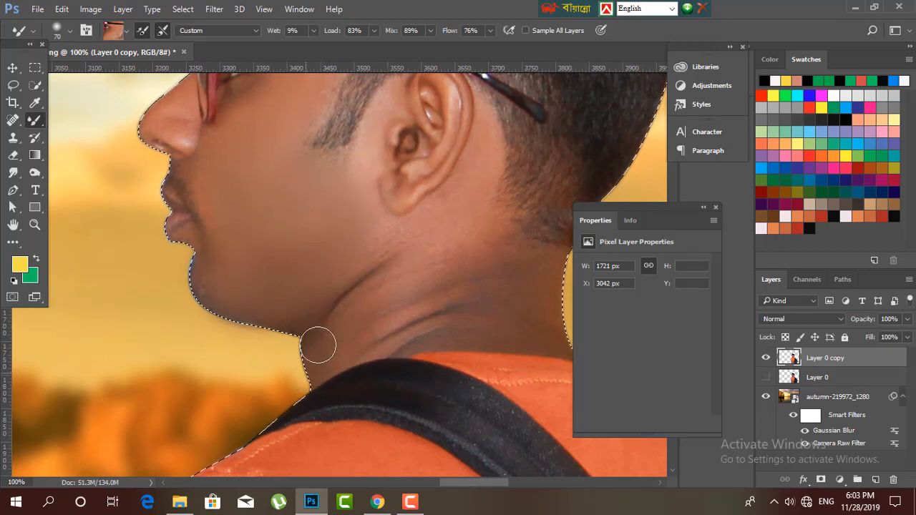
drag(394, 353, 292, 290)
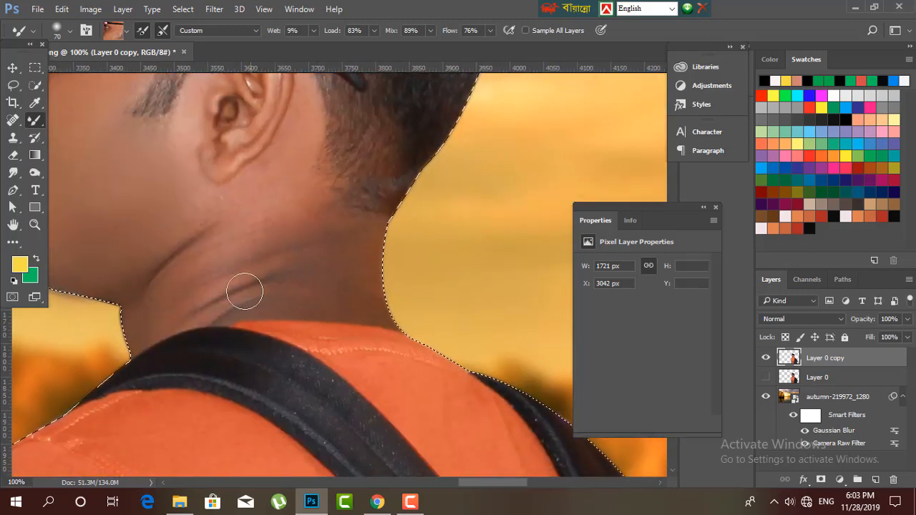
click(373, 30)
drag(373, 48, 352, 47)
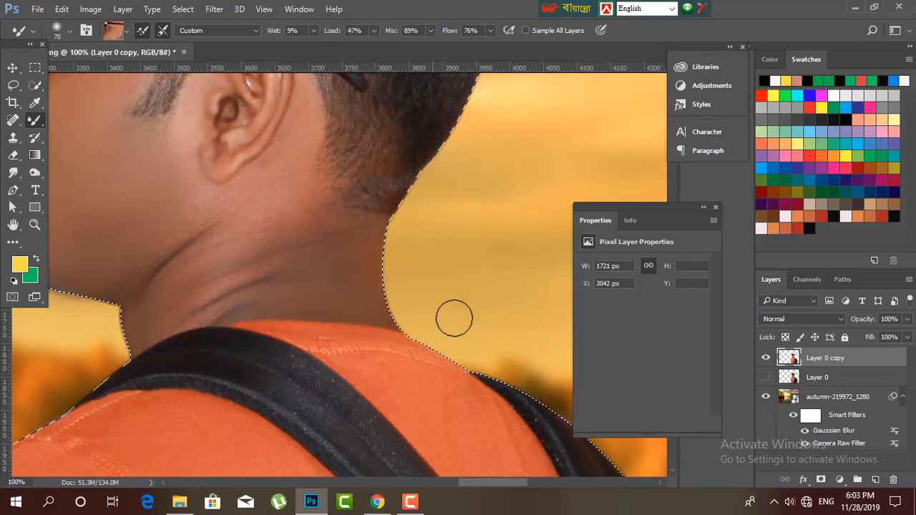
click(374, 30)
drag(368, 45, 377, 45)
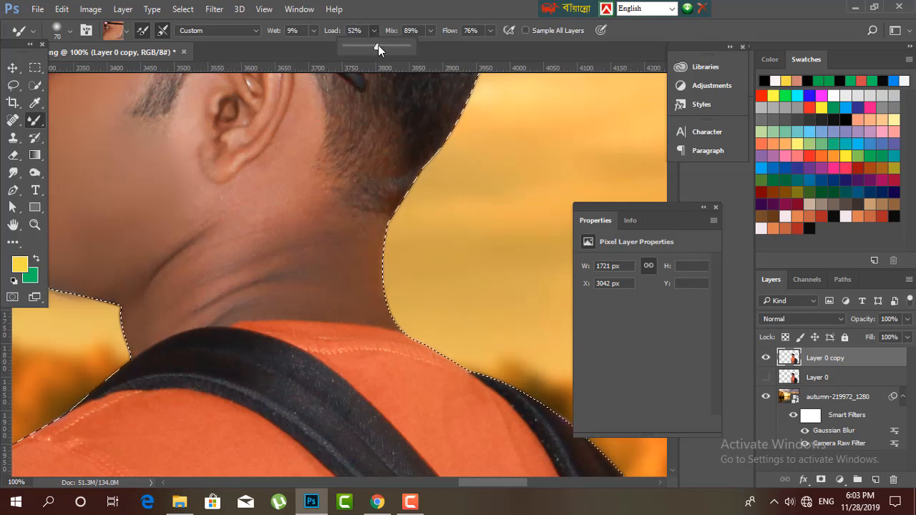
Step: Set the Mixer Brush Flow to 66% and Mix to 52%, and smooth the creases on the neck
click(488, 32)
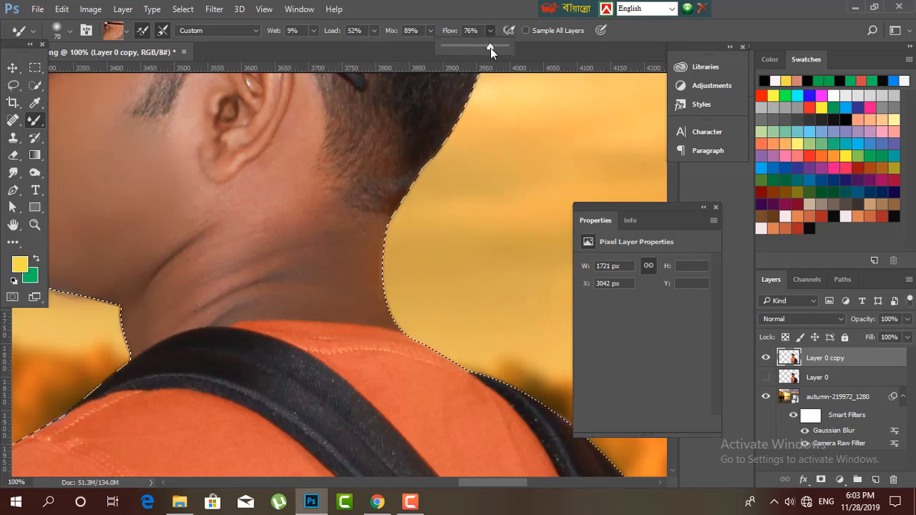
click(375, 277)
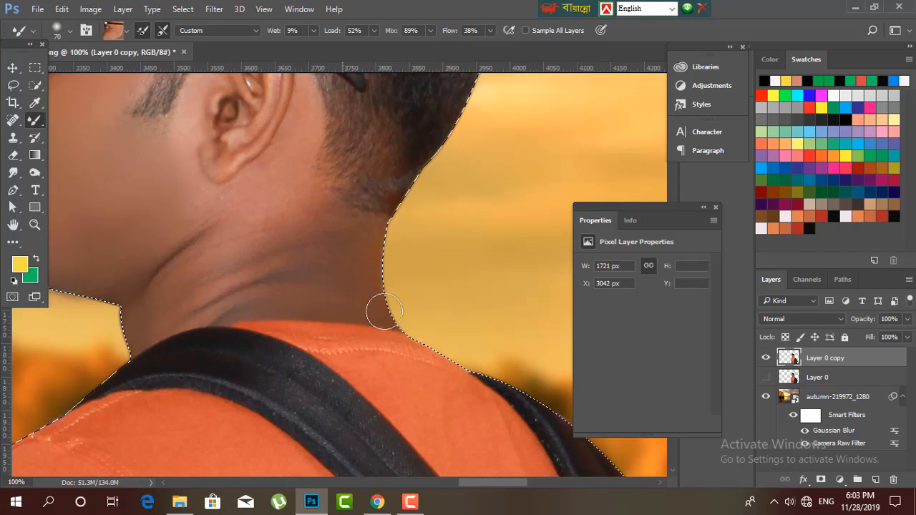
click(491, 30)
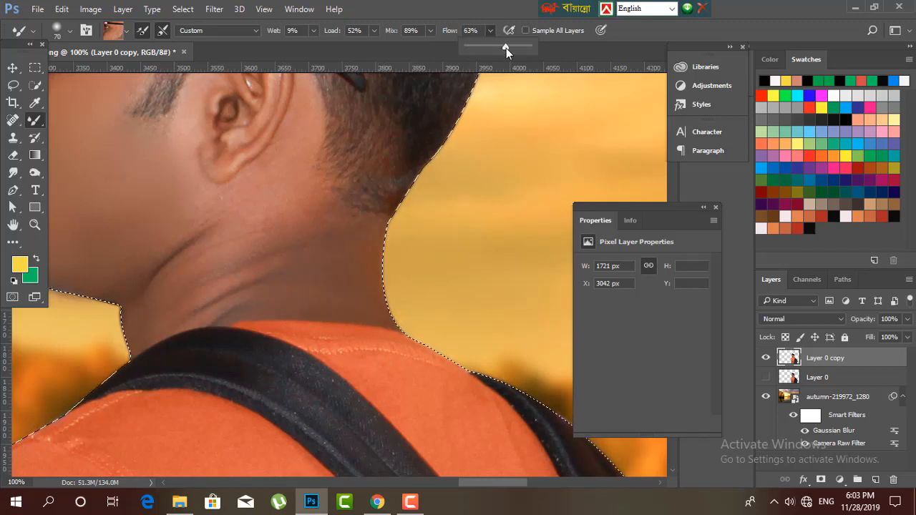
click(430, 31)
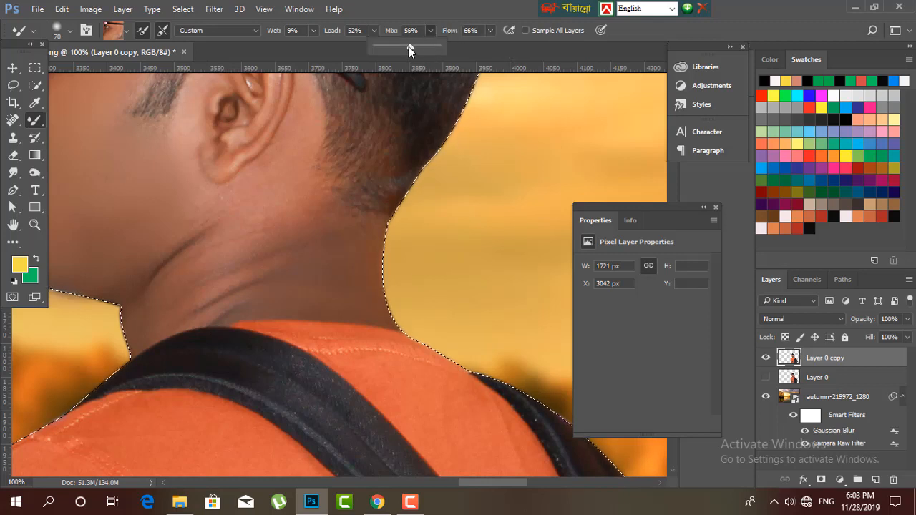
drag(410, 50, 407, 50)
mouse_move(255, 310)
mouse_down()
mouse_move(326, 302)
mouse_move(390, 316)
mouse_move(374, 275)
mouse_move(288, 276)
mouse_move(243, 305)
mouse_move(367, 232)
mouse_move(386, 332)
mouse_move(387, 322)
mouse_move(194, 264)
mouse_move(271, 239)
mouse_move(145, 278)
mouse_move(176, 263)
mouse_move(260, 350)
mouse_move(221, 304)
mouse_up()
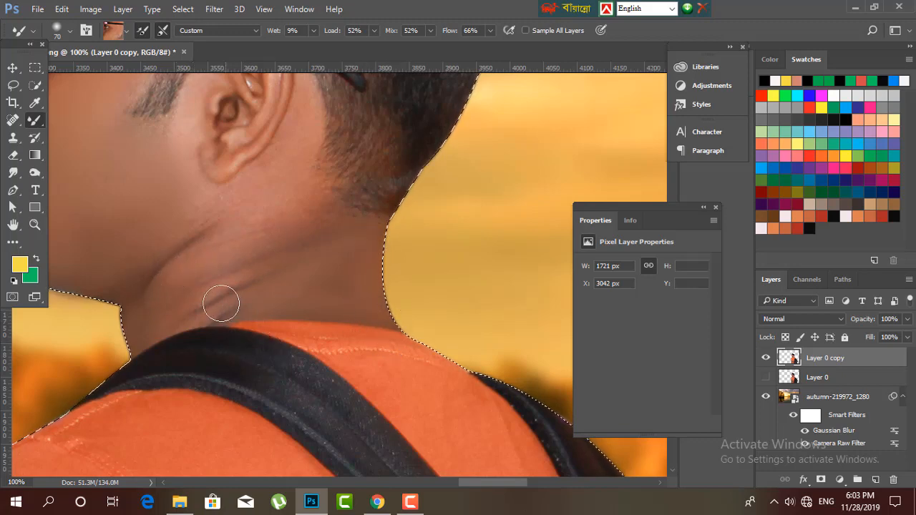
Step: Set the Mixer Brush Mix to 62% and blend the skin around the jaw and below the ear
drag(307, 316, 358, 410)
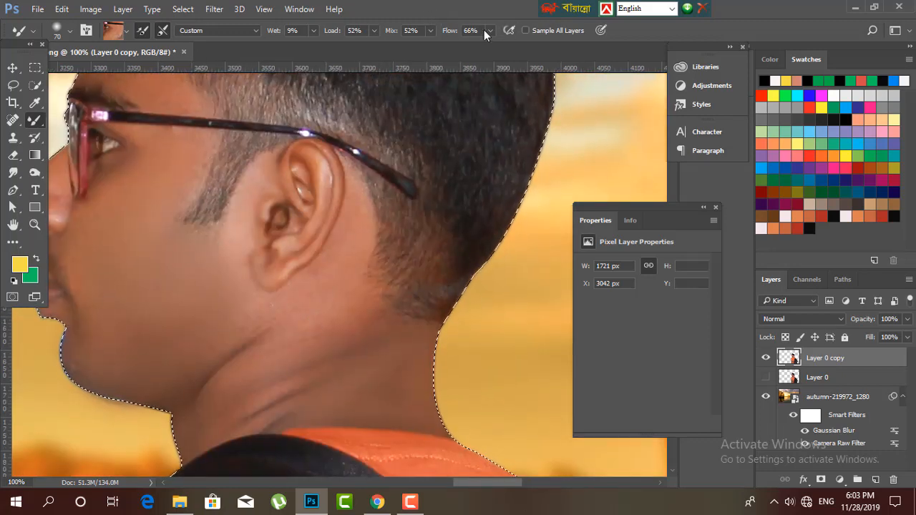
click(430, 30)
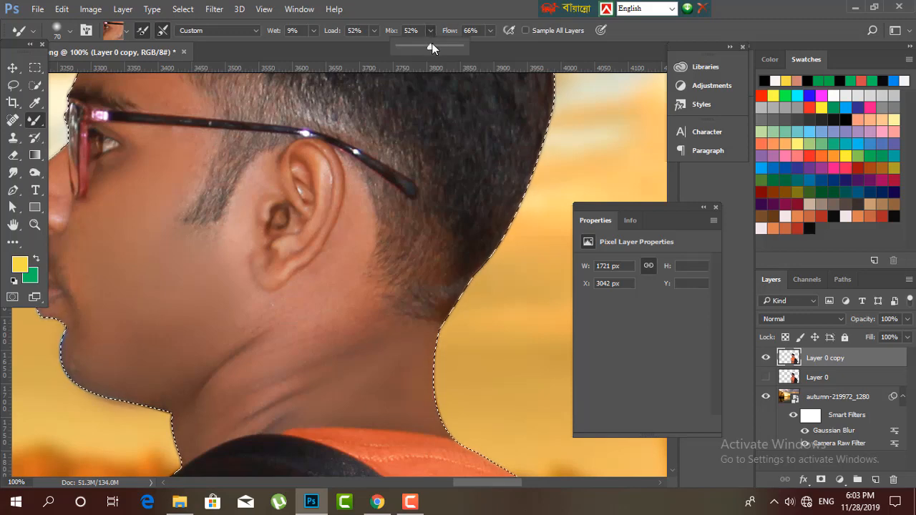
drag(431, 47, 437, 47)
key(ctrl+minus)
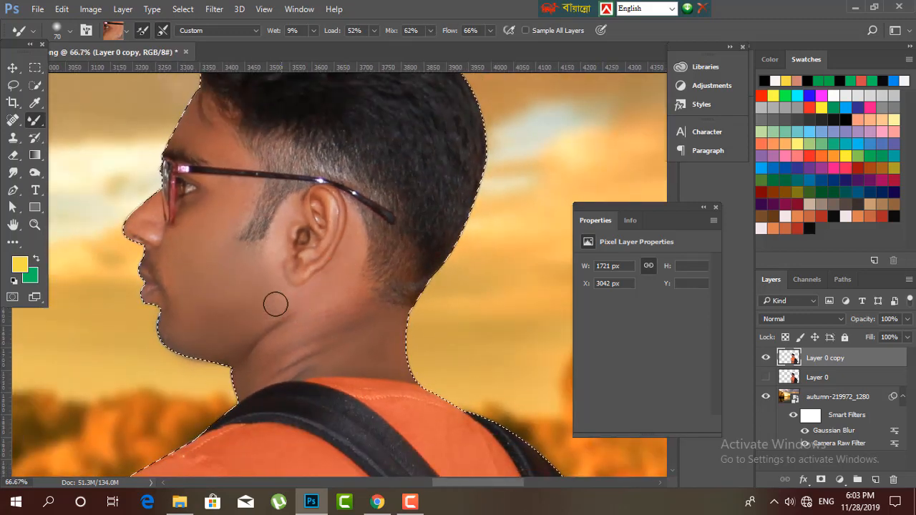
scroll(351, 281, down, 3)
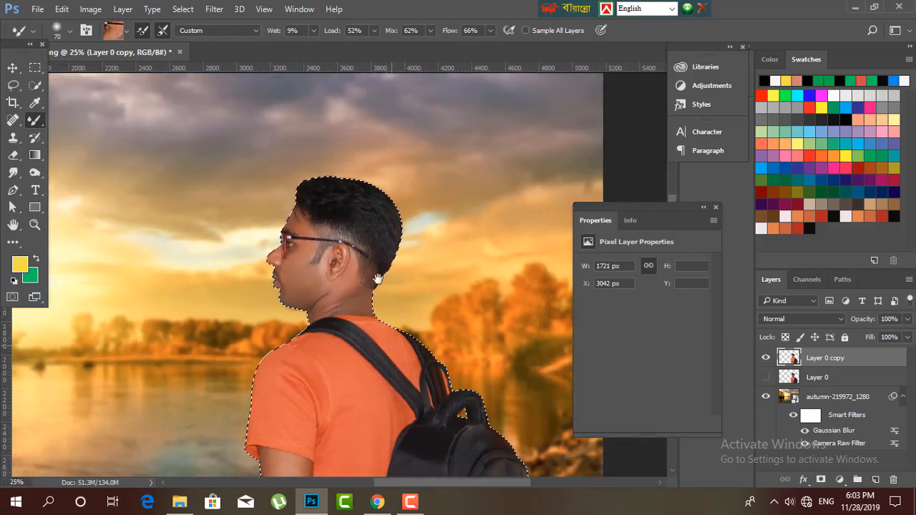
drag(378, 279, 339, 162)
key(ctrl+minus)
key(ctrl+plus)
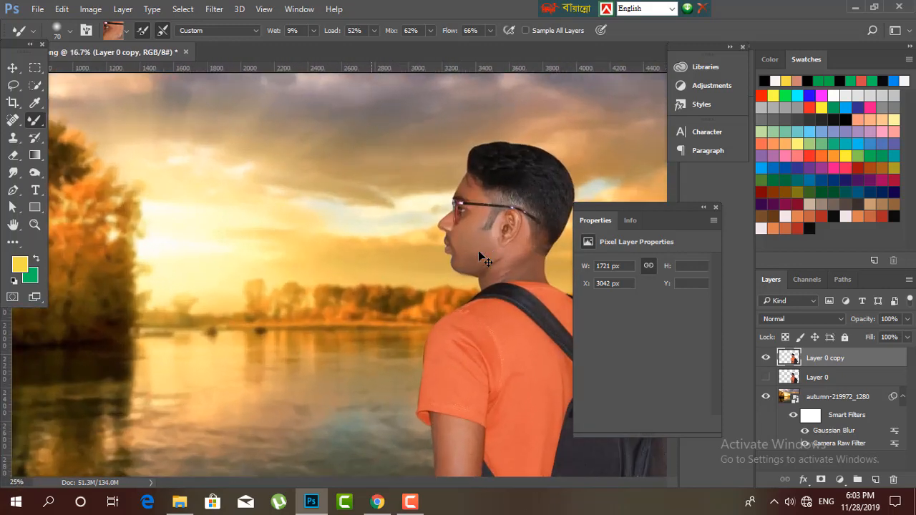
scroll(357, 304, up, 2)
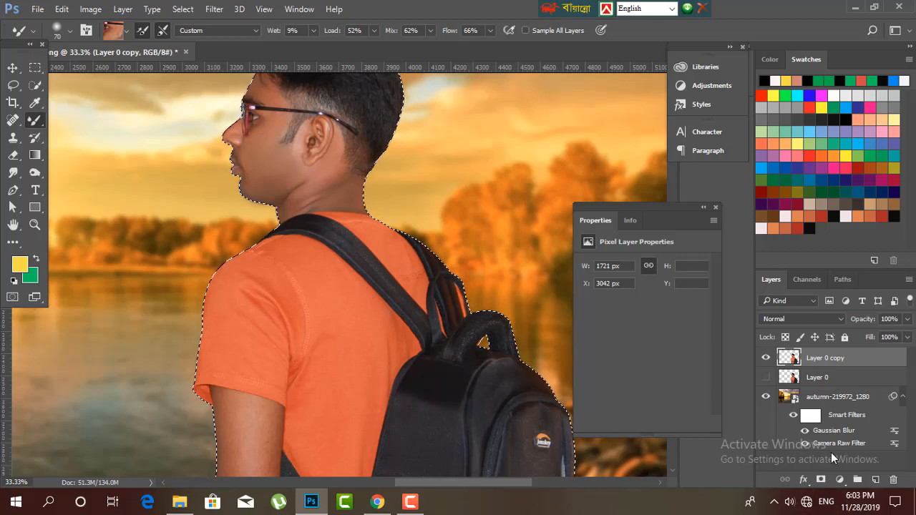
Step: Compare the retouched copy layer with the original Layer 0 by alternating their visibility
click(766, 360)
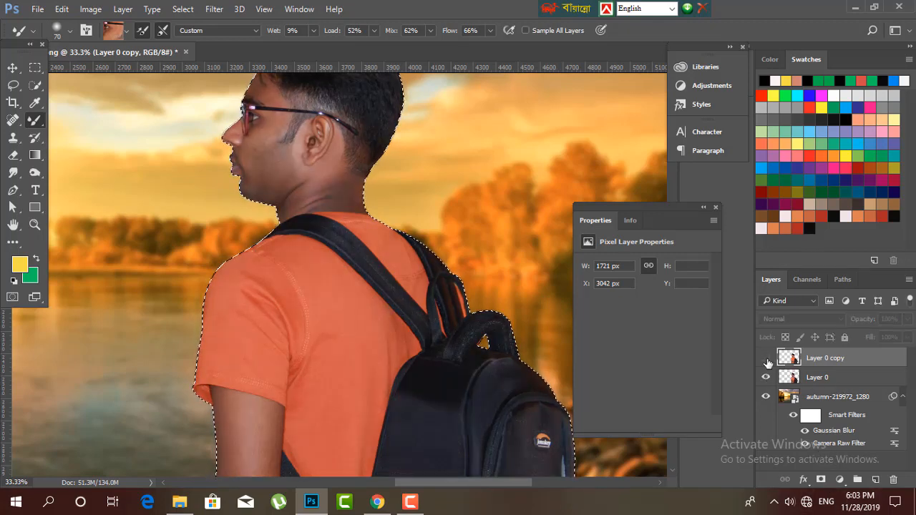
click(766, 360)
click(766, 359)
key(ctrl+minus)
click(766, 360)
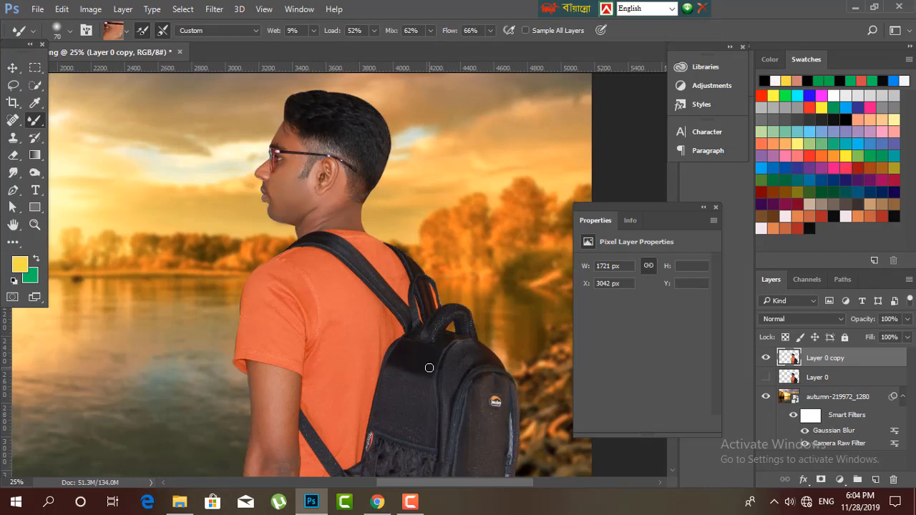
Step: Deselect the man's outline, inspect the whole composite and the retouched face up close, and switch to the Move tool
key(ctrl+d)
key(ctrl+minus)
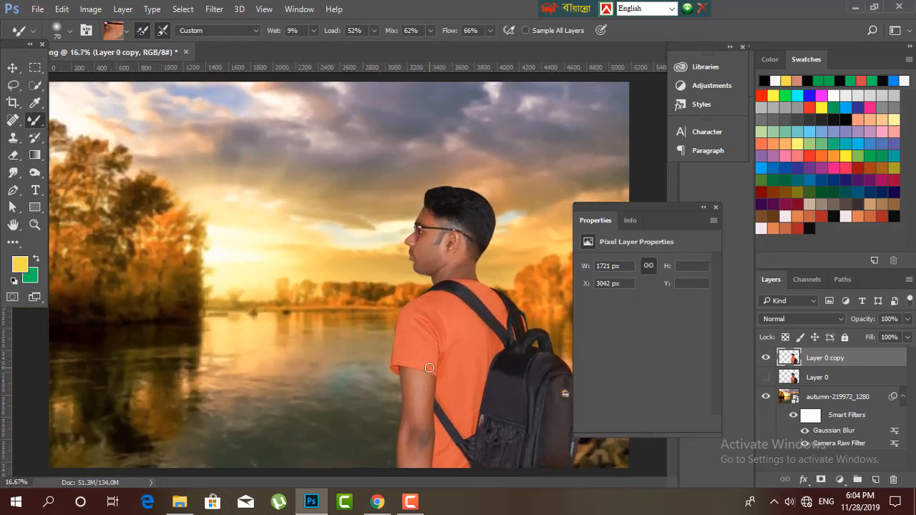
key(ctrl+plus)
key(ctrl+plus)
key(ctrl+plus)
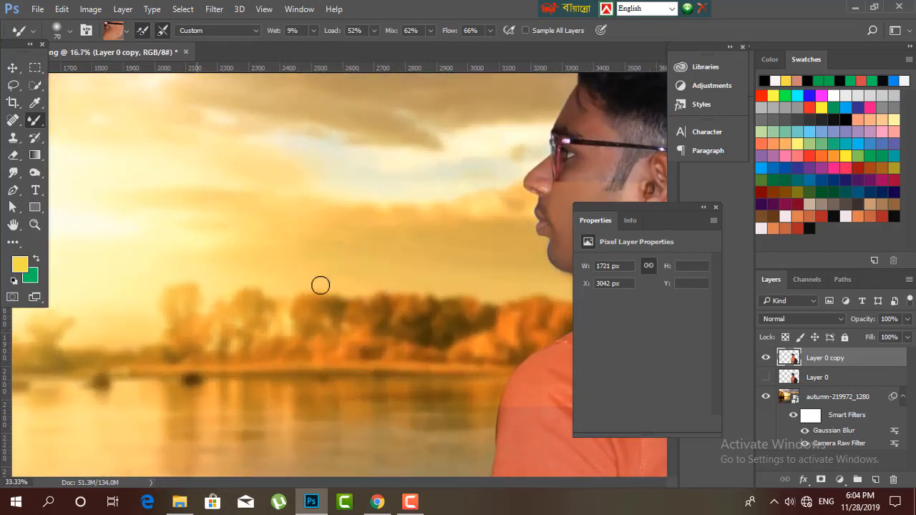
drag(312, 313, 51, 445)
key(ctrl+plus)
key(ctrl+plus)
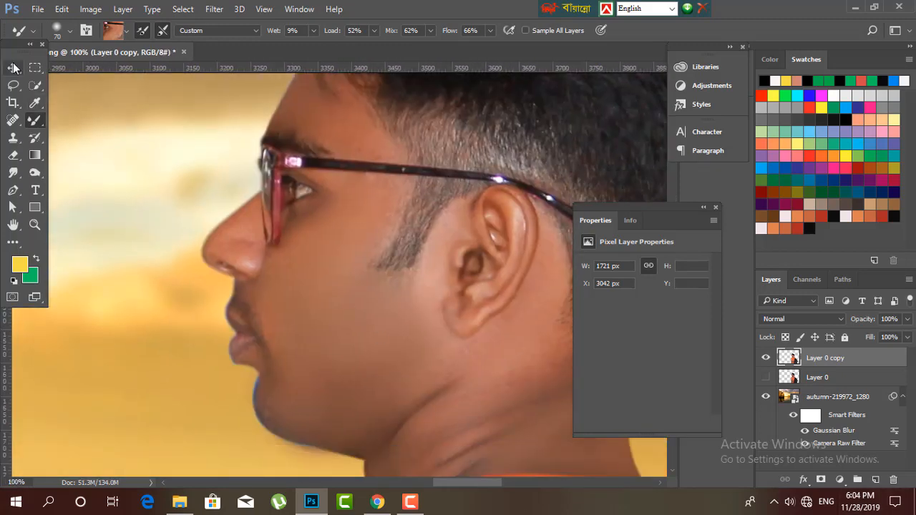
key(v)
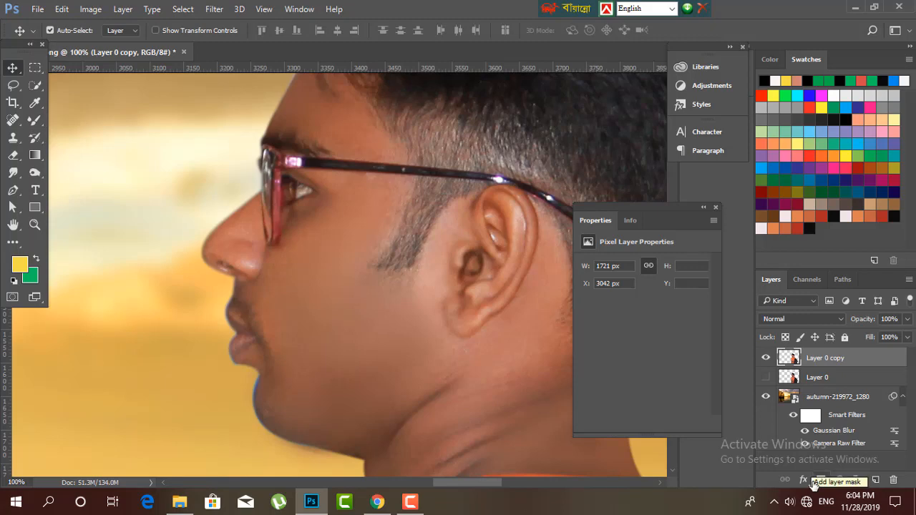
Step: Invert the colors of Layer 0 copy and set its blend mode to Vivid Light
key(ctrl+i)
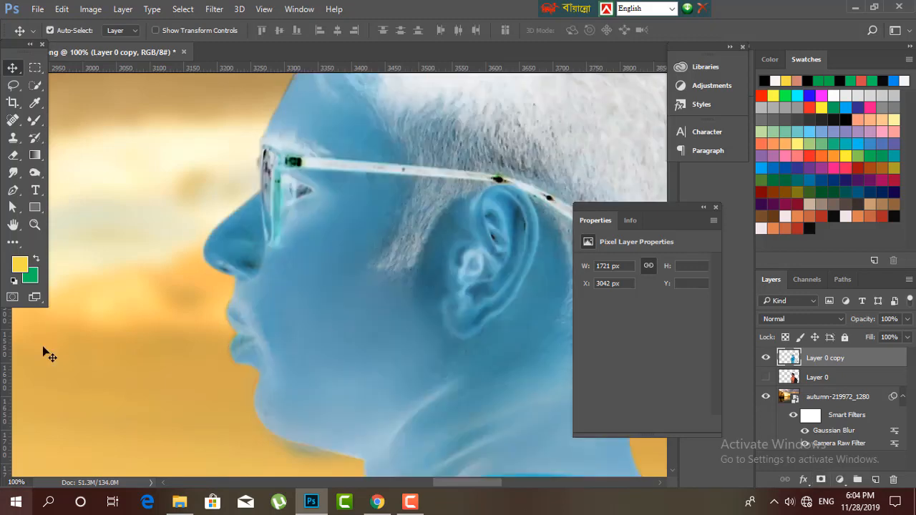
click(829, 317)
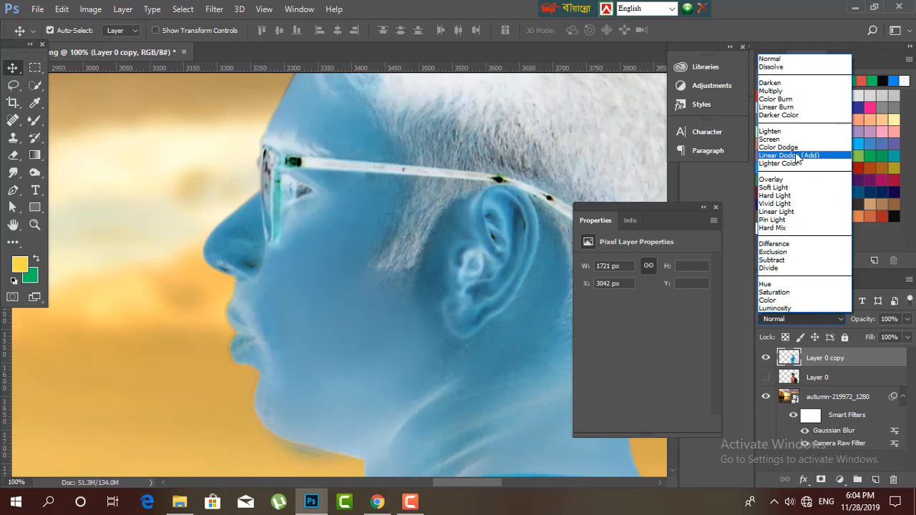
click(787, 203)
click(409, 502)
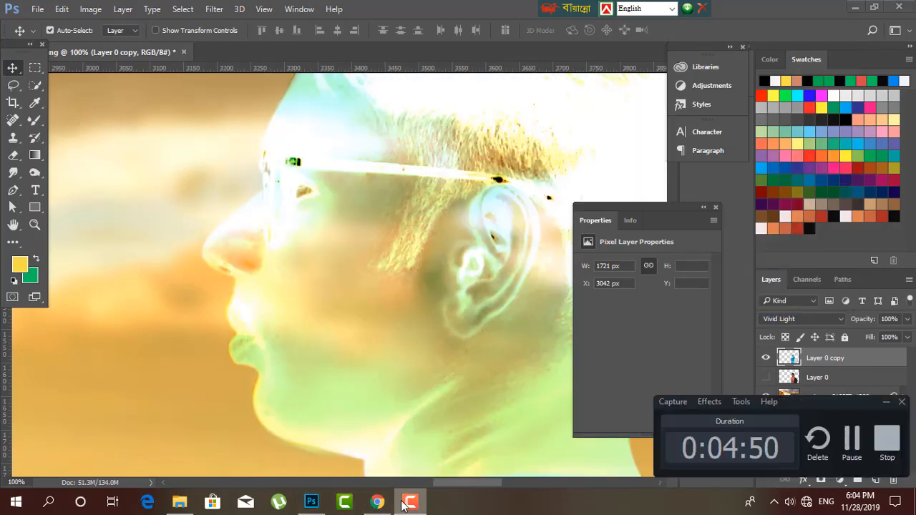
click(408, 503)
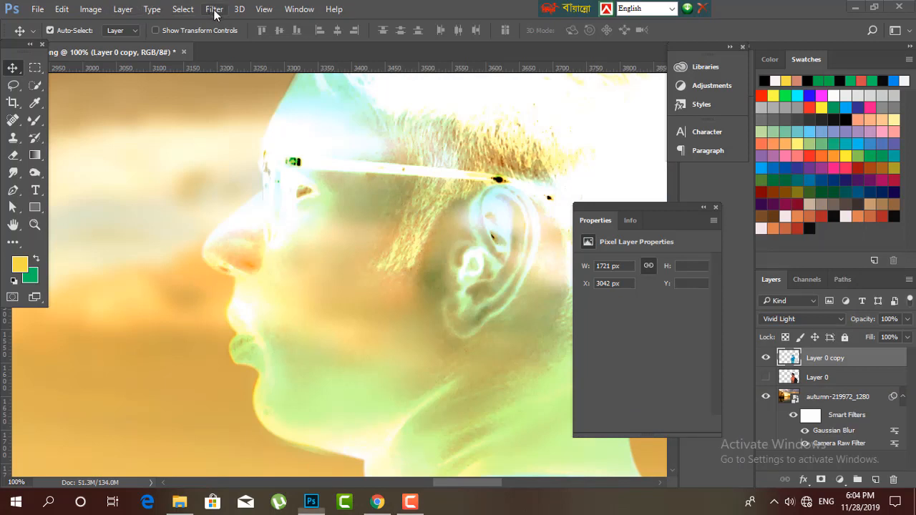
Step: Apply a High Pass filter to the inverted Layer 0 copy
click(215, 10)
mouse_move(219, 272)
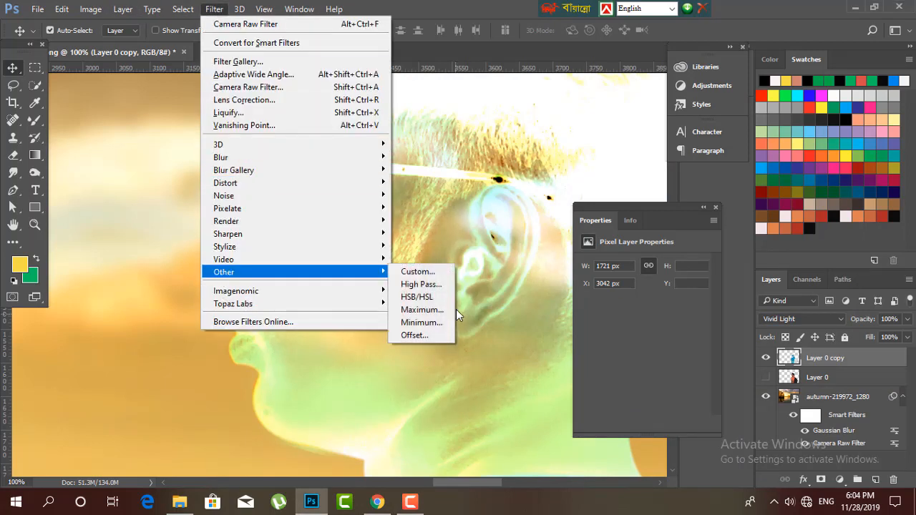
click(420, 284)
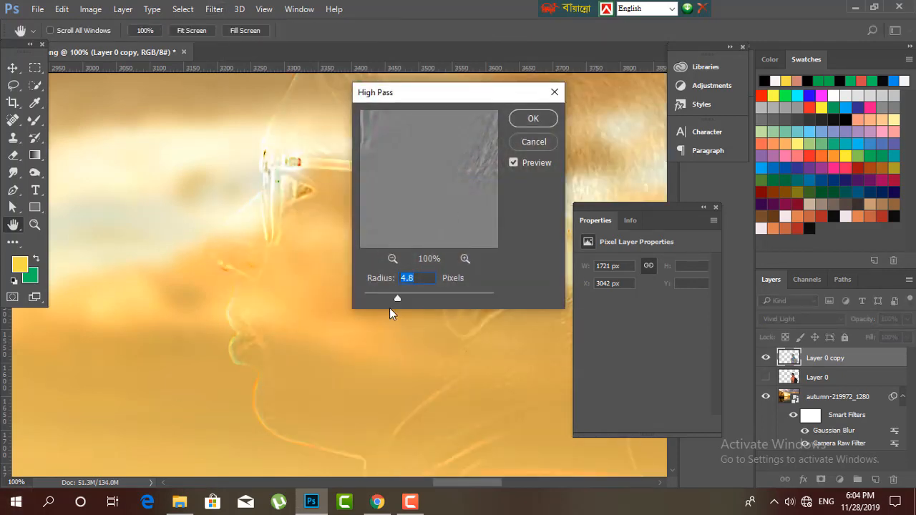
mouse_move(395, 292)
mouse_down()
mouse_move(409, 295)
mouse_move(394, 296)
mouse_move(402, 301)
mouse_up()
click(530, 119)
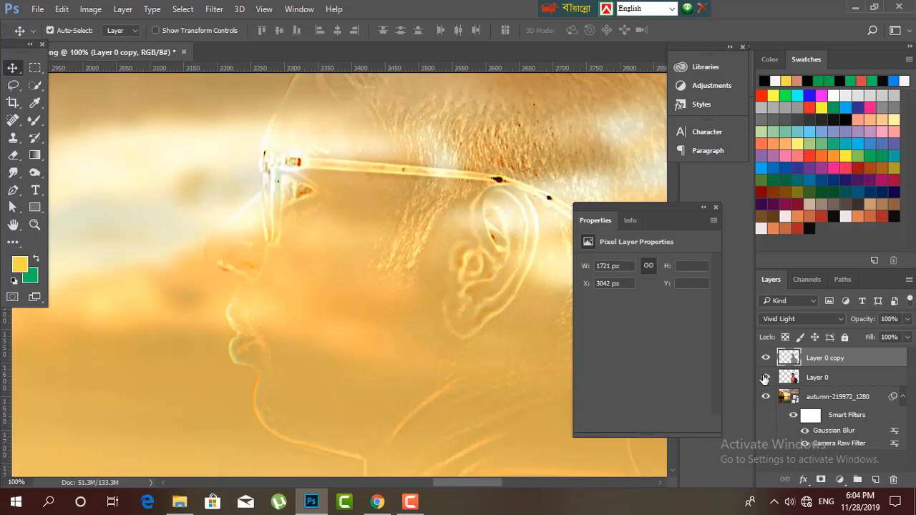
Step: Show Layer 0 beneath, try inverting the copy again, and undo the inversions, High Pass filter and blend mode change
click(765, 378)
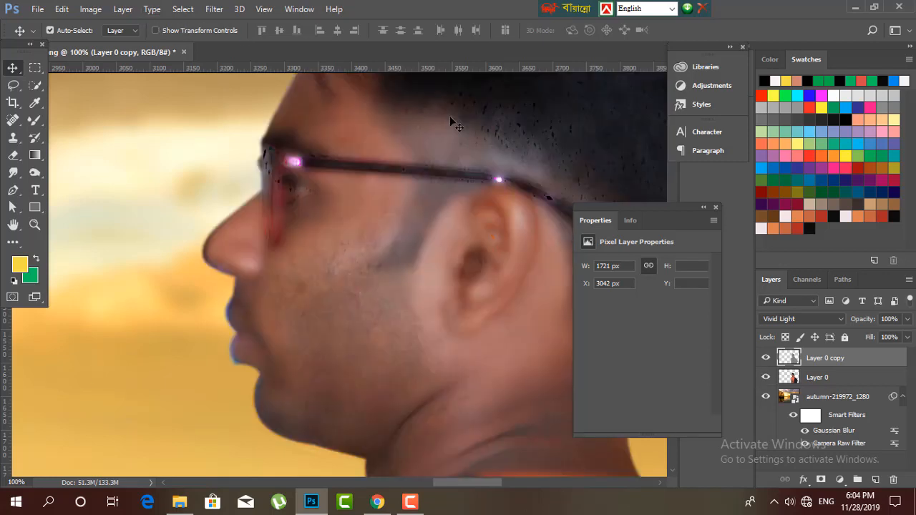
key(ctrl+i)
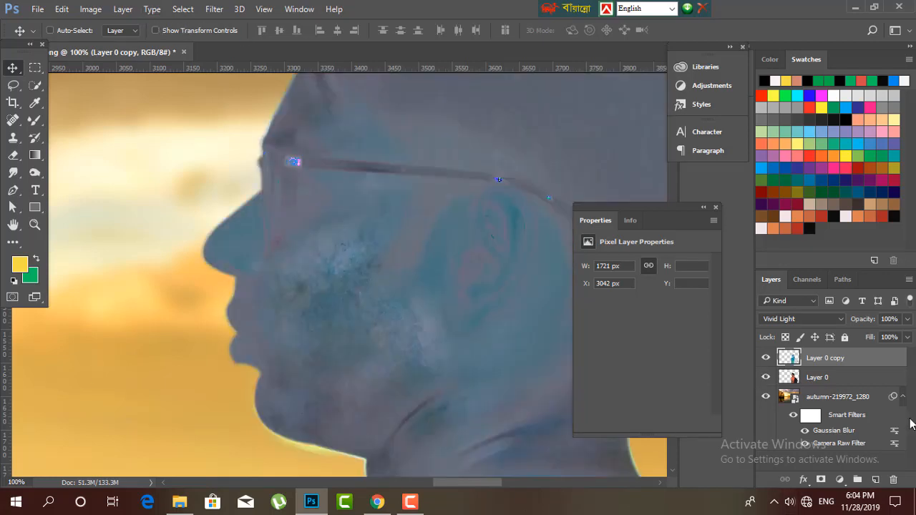
key(ctrl+z)
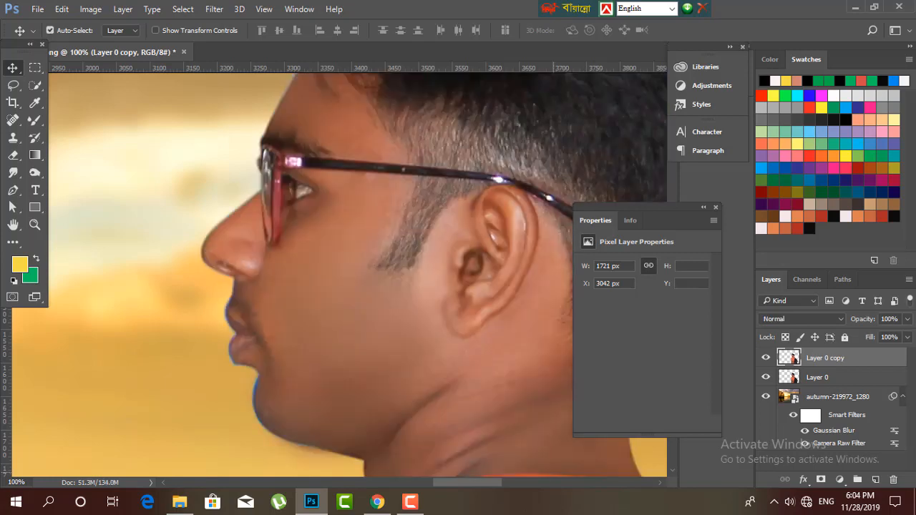
Step: Try inverting Layer 0 copy with the Vivid Light blend mode again, and revert both changes
key(ctrl+i)
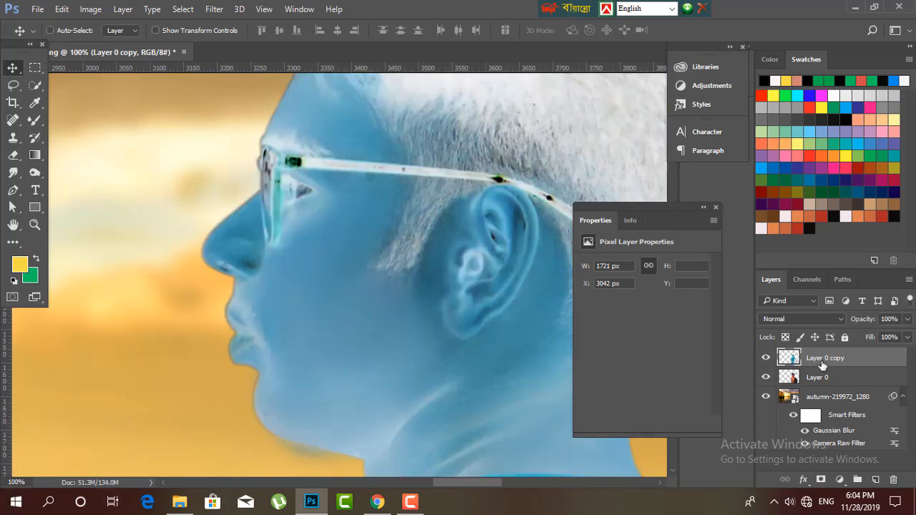
click(828, 319)
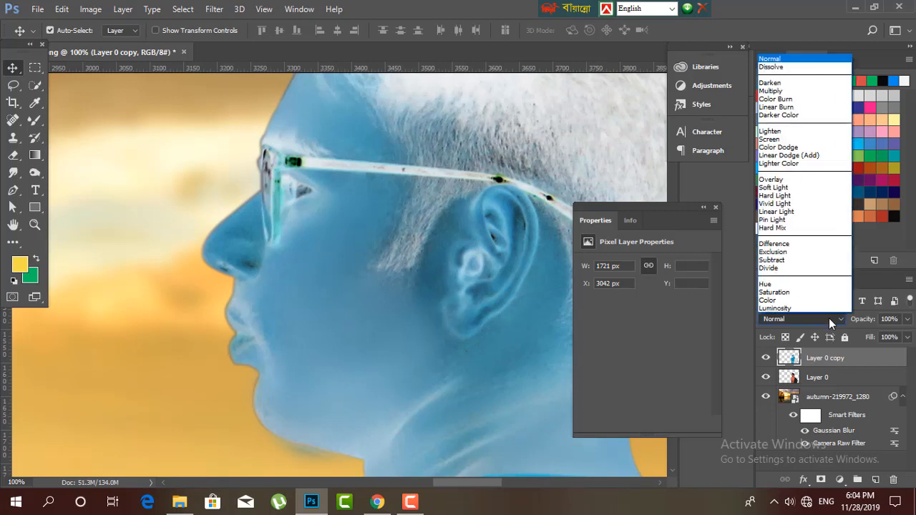
click(776, 203)
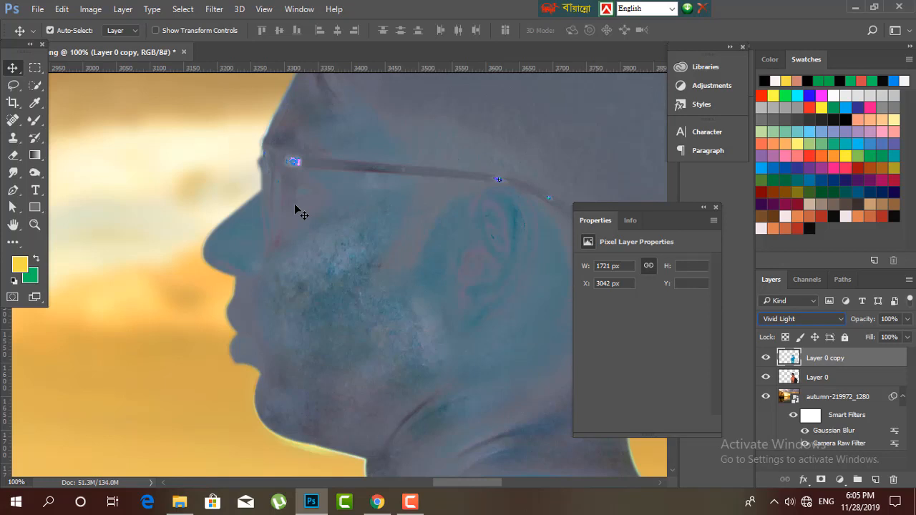
key(ctrl)
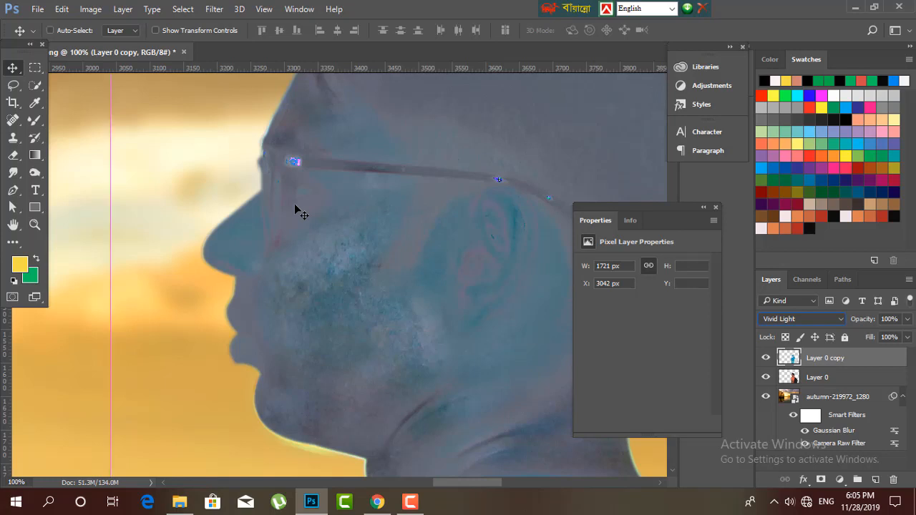
key(shift+alt+n)
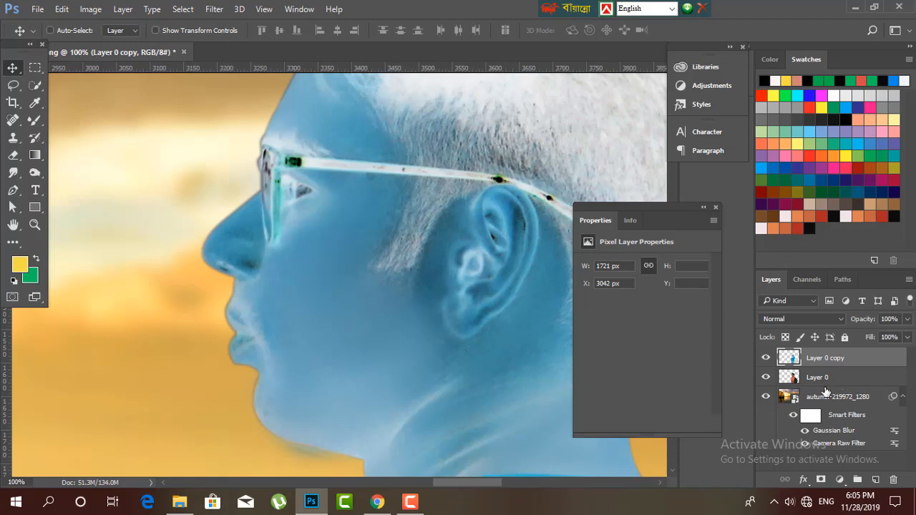
key(ctrl+i)
Step: Examine the man's face, hair and neck at several magnifications
key(ctrl+minus)
key(ctrl+minus)
key(ctrl+minus)
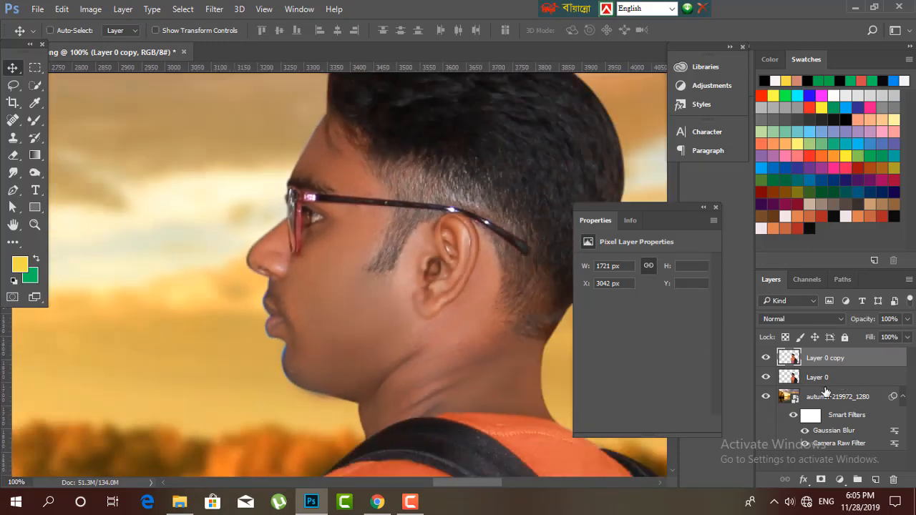
key(ctrl+plus)
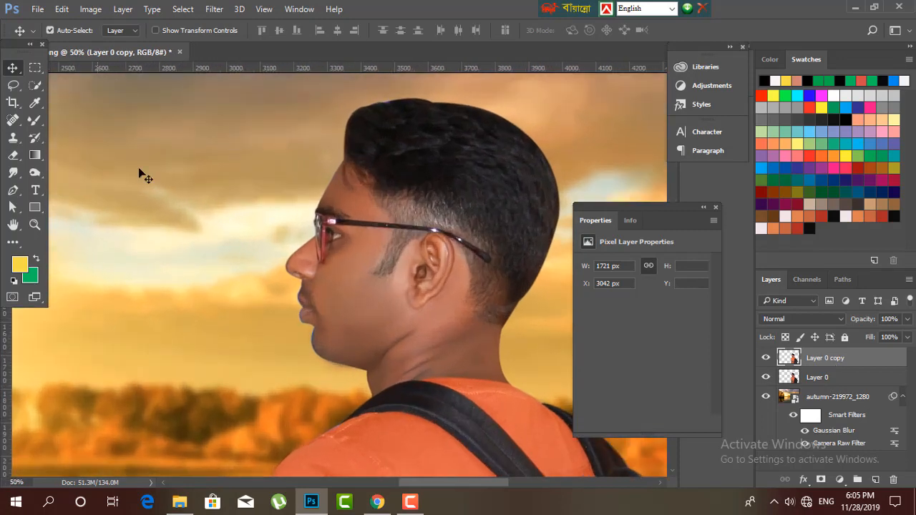
scroll(397, 304, down, 2)
key(ctrl+minus)
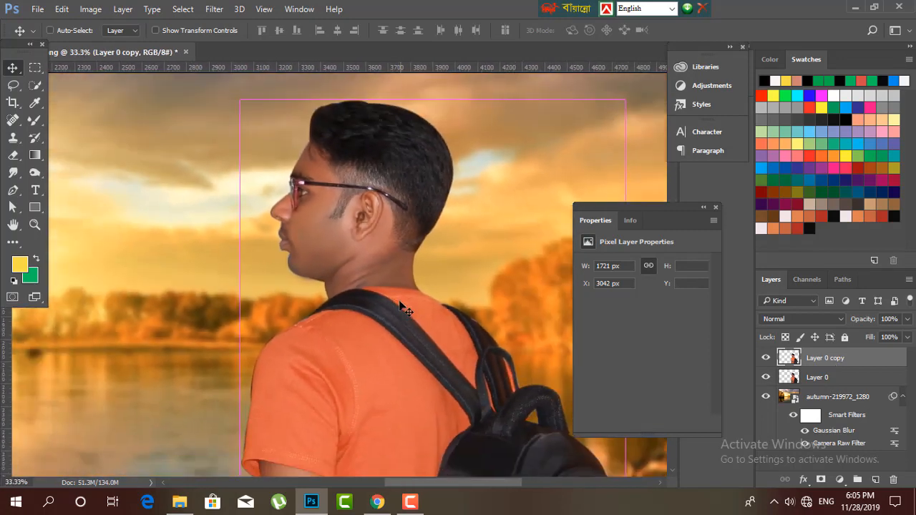
key(ctrl+plus)
drag(366, 216, 372, 349)
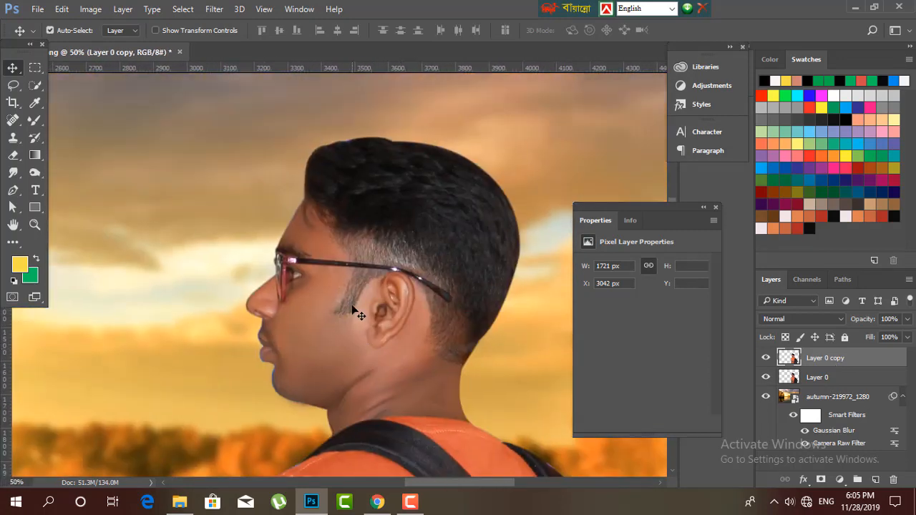
Step: Open the Camera Raw Filter on Layer 0 copy and set Temperature to -5, Clarity +26, Blacks +7, Whites +2 and Exposure +0.20
click(214, 10)
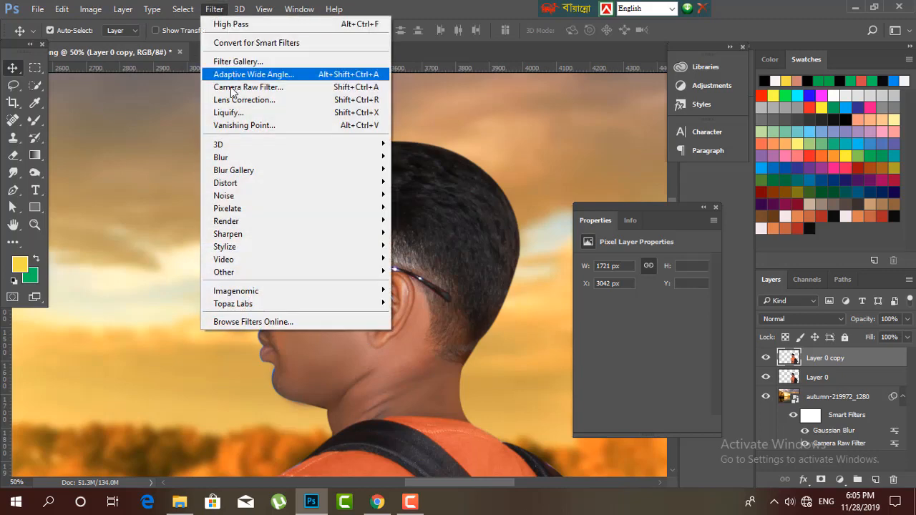
click(231, 87)
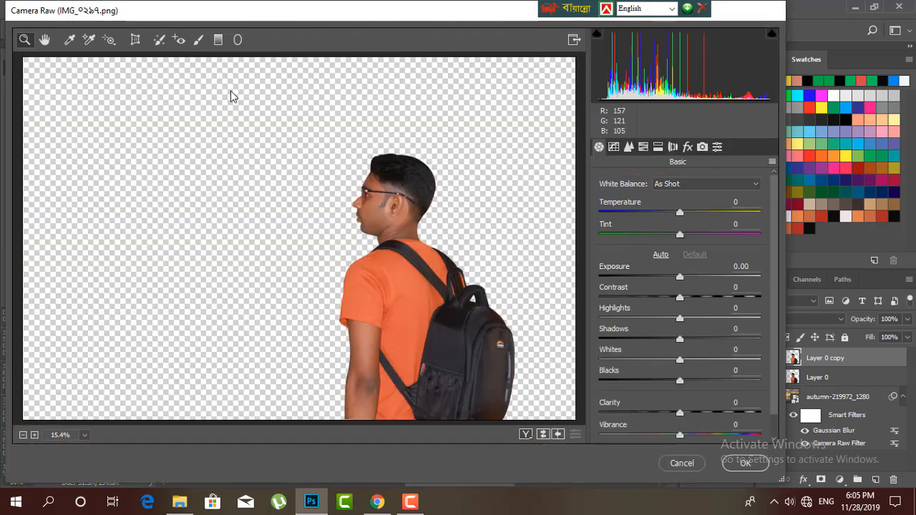
key(ctrl+plus)
key(ctrl+plus)
key(ctrl+plus)
key(ctrl+plus)
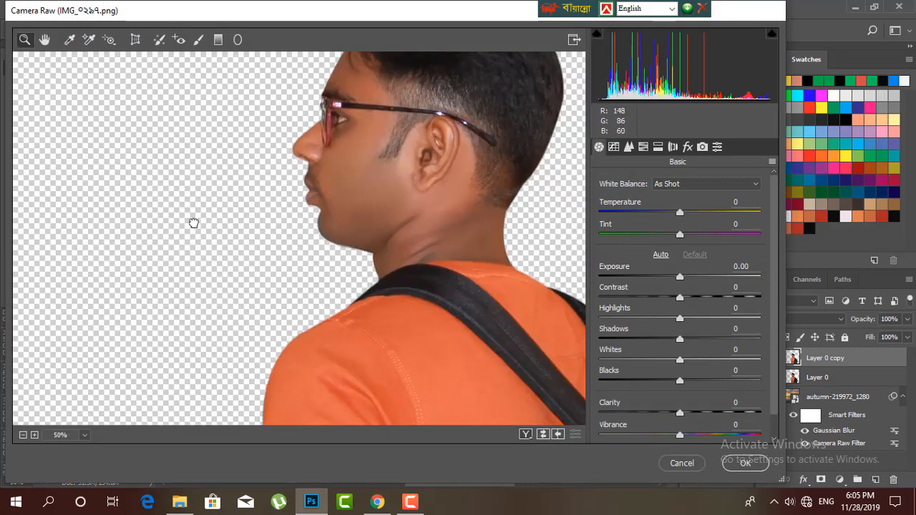
key(ctrl+minus)
key(ctrl+minus)
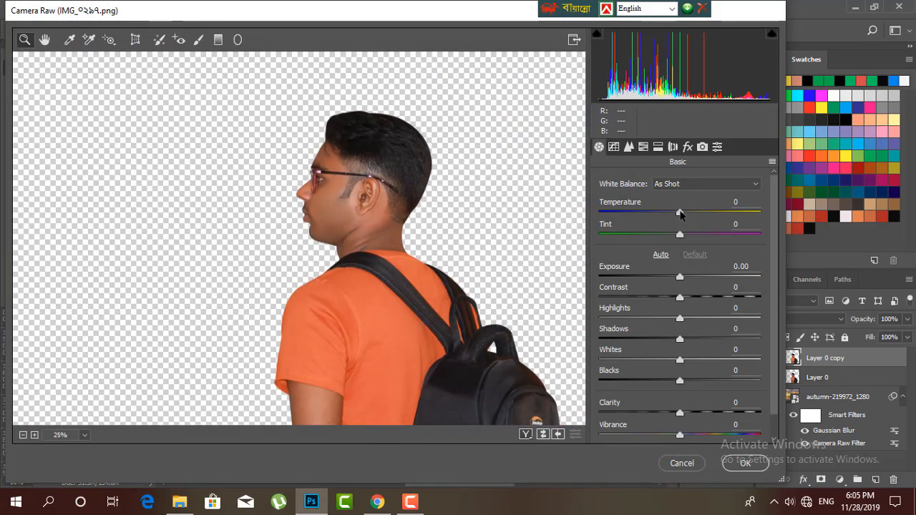
mouse_move(681, 214)
mouse_down()
mouse_move(668, 212)
mouse_move(681, 214)
mouse_move(675, 202)
mouse_up()
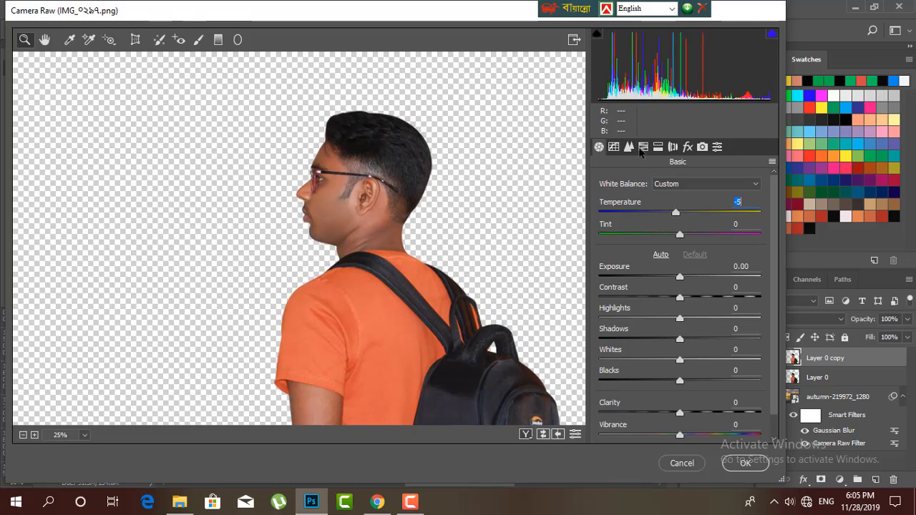
drag(679, 413, 685, 415)
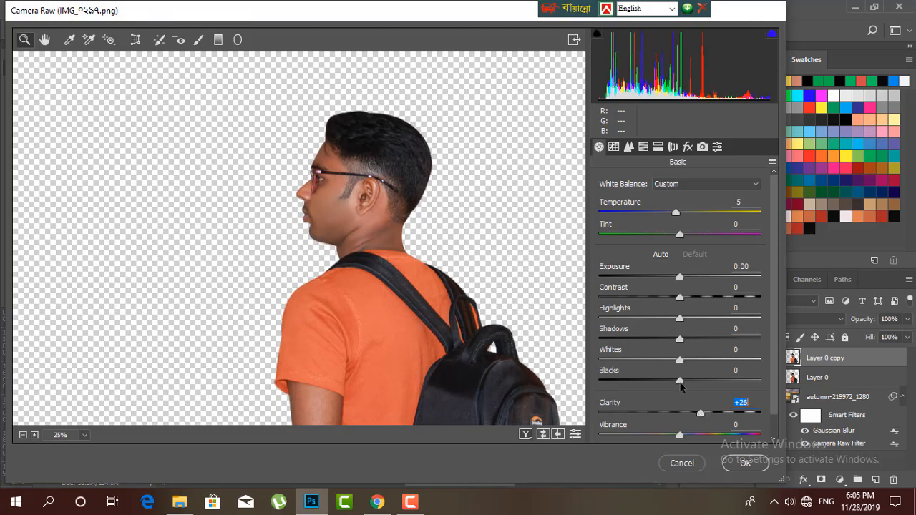
drag(681, 382, 681, 362)
drag(679, 280, 683, 279)
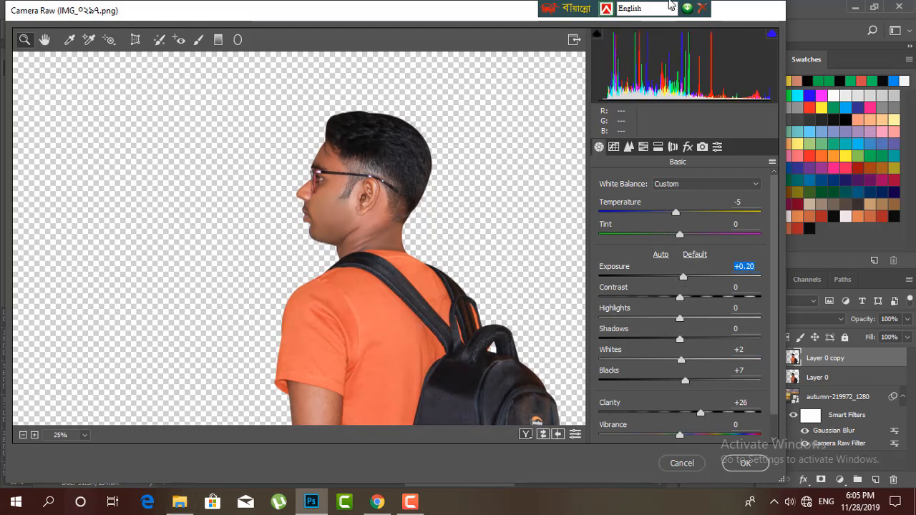
Step: Raise the HSL luminance of Reds to +23, Oranges to +17 and Yellows to +22
click(643, 147)
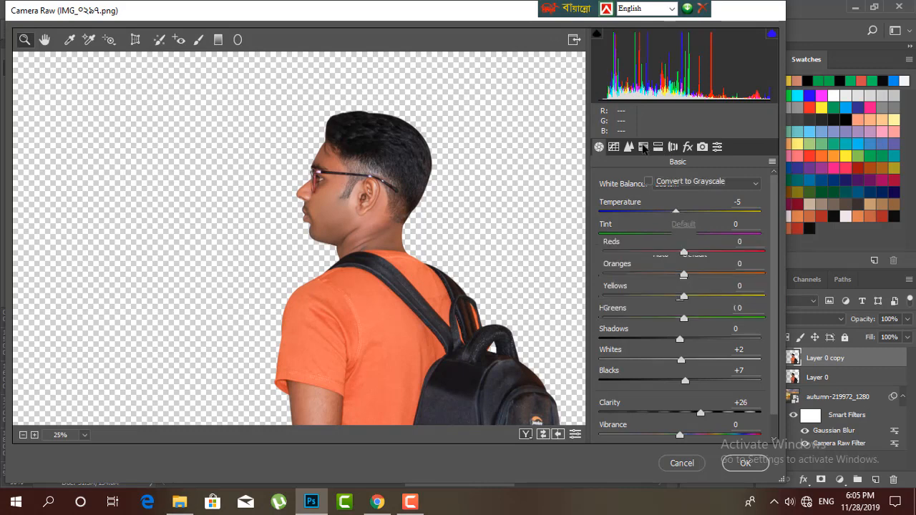
mouse_move(684, 275)
mouse_down()
mouse_move(719, 272)
mouse_move(685, 274)
mouse_up()
text(0)
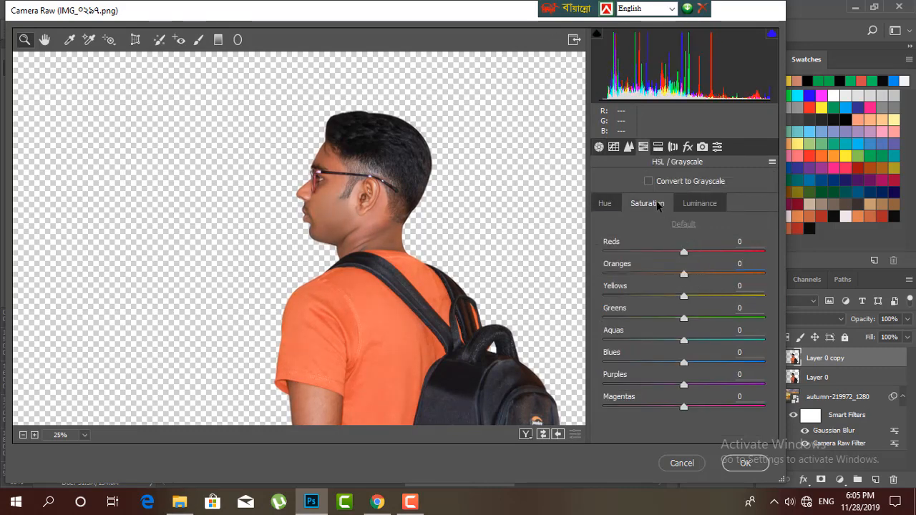
click(699, 204)
drag(684, 274, 701, 254)
drag(683, 295, 701, 296)
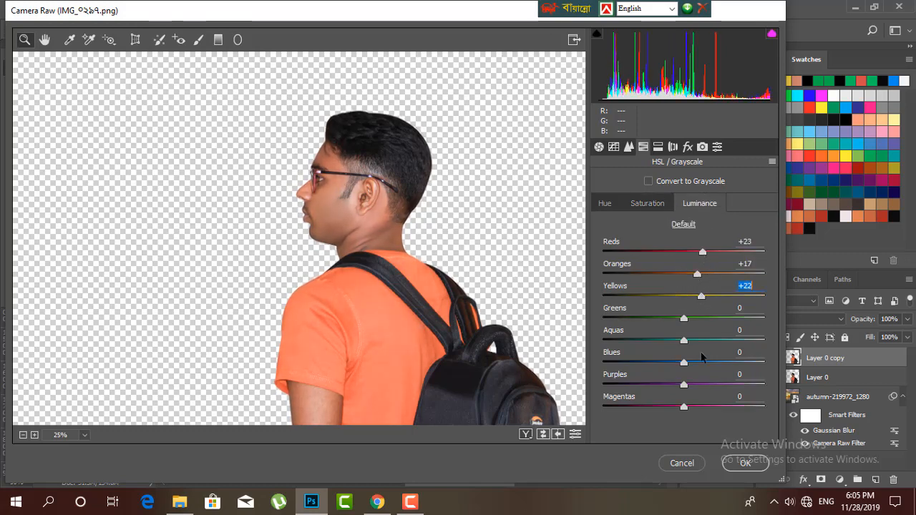
Step: Raise the Magentas luminance slightly and set the Reds hue to -39 in the HSL adjustments
mouse_move(685, 408)
mouse_down()
mouse_move(725, 407)
mouse_move(634, 406)
mouse_move(692, 406)
mouse_up()
click(605, 205)
drag(684, 273, 652, 251)
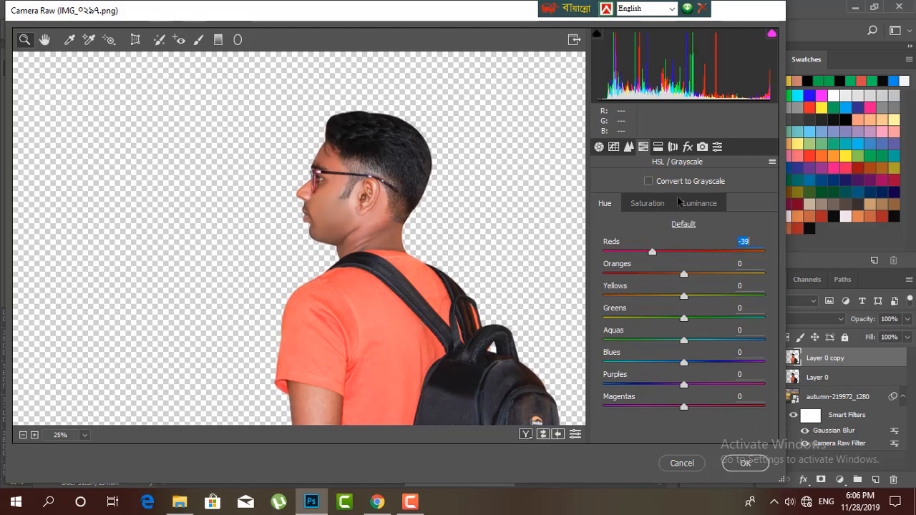
Step: Set the Camera Calibration Shadows Tint to -11 and Red Primary Hue to -8, raise Blue Primary Hue slightly, and apply the filter
click(673, 147)
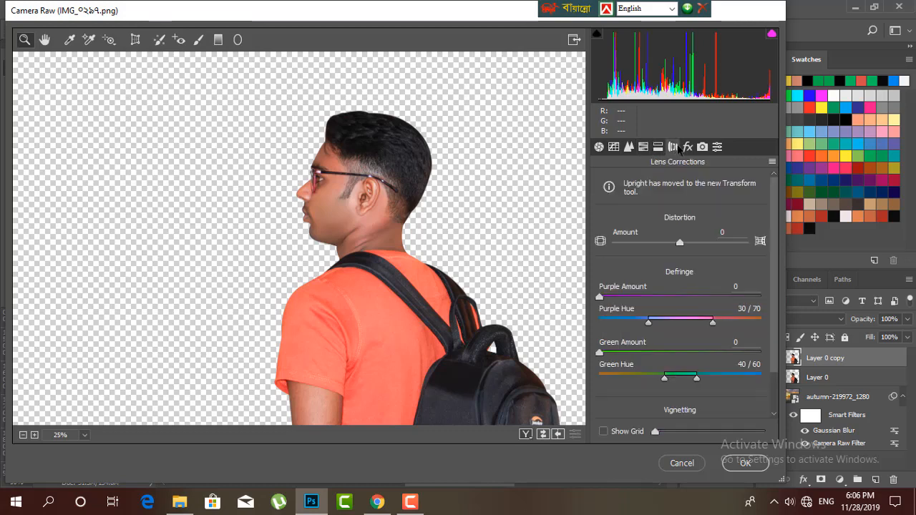
click(702, 147)
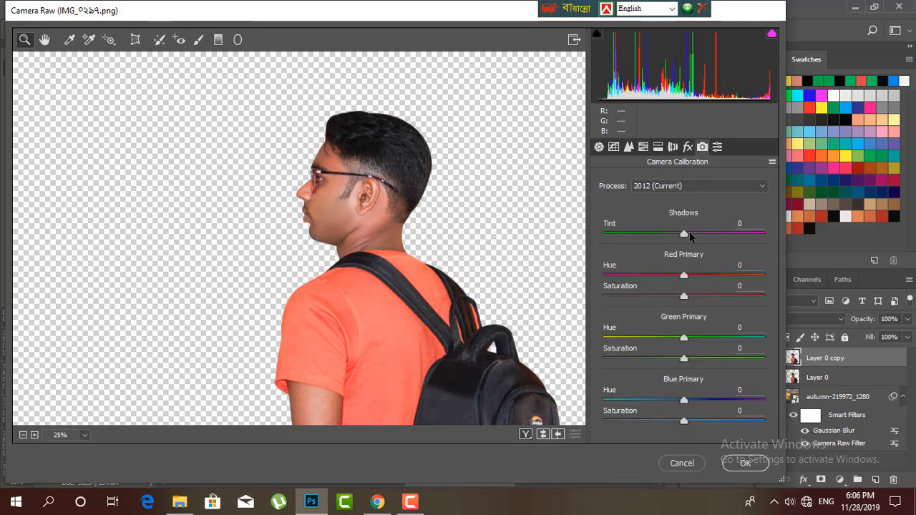
mouse_move(689, 235)
mouse_down()
mouse_move(701, 236)
mouse_move(675, 234)
mouse_up()
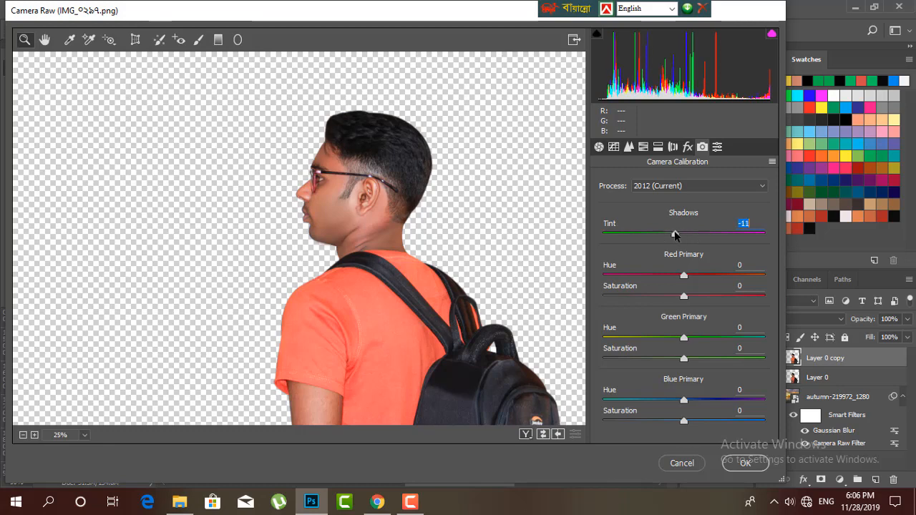
mouse_move(683, 275)
mouse_down()
mouse_move(704, 274)
mouse_move(666, 271)
mouse_move(678, 267)
mouse_up()
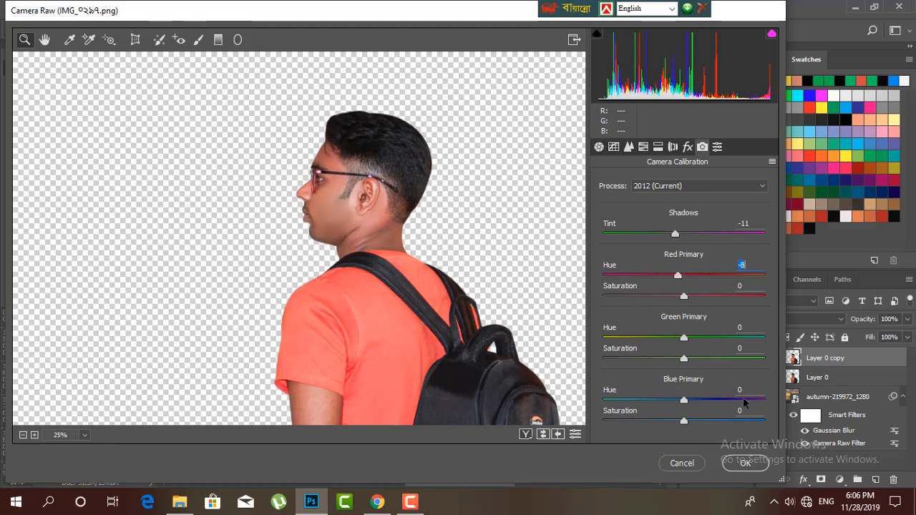
mouse_move(684, 399)
mouse_down()
mouse_move(677, 402)
mouse_move(703, 402)
mouse_move(690, 401)
mouse_up()
click(744, 463)
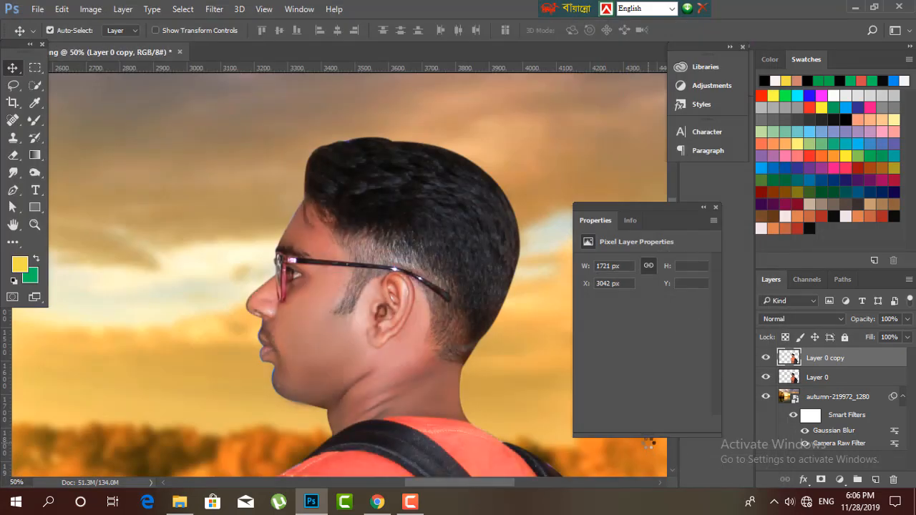
key(ctrl+minus)
key(ctrl+minus)
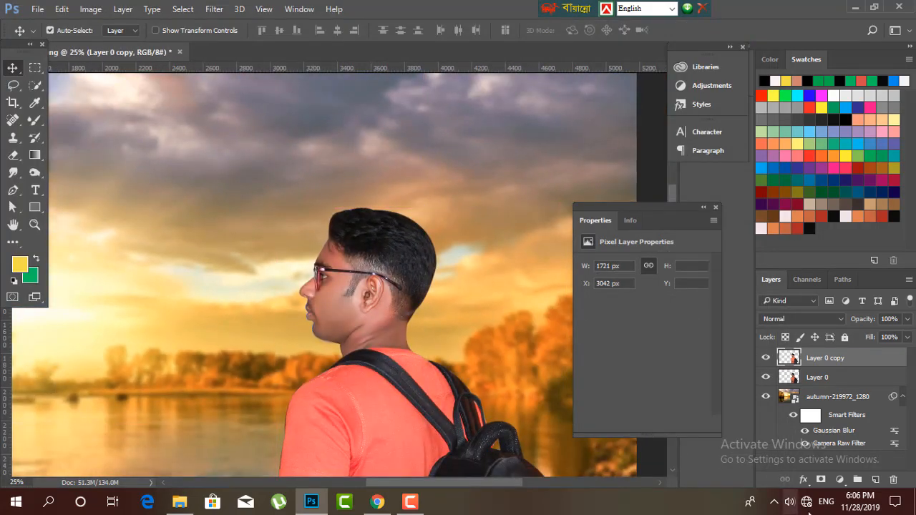
Step: Bring up the media player running in the background, close it, and return to the composite
click(772, 503)
click(747, 396)
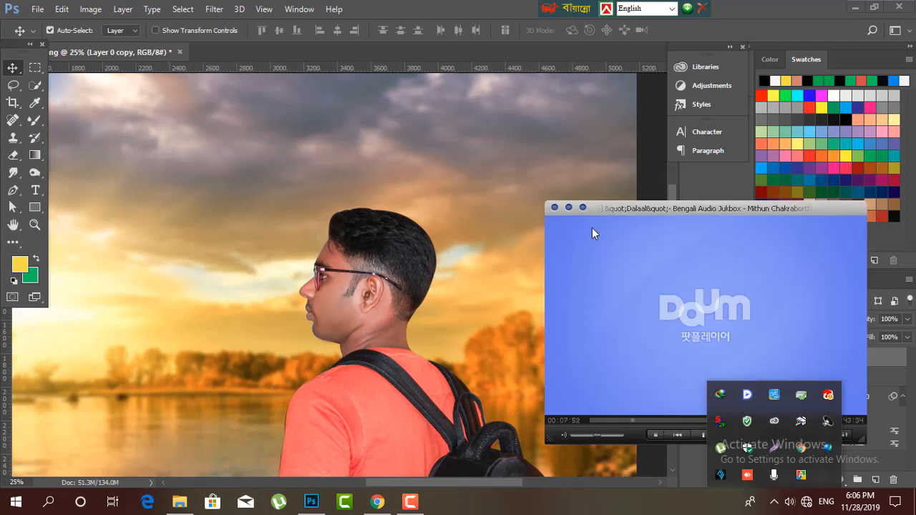
click(554, 207)
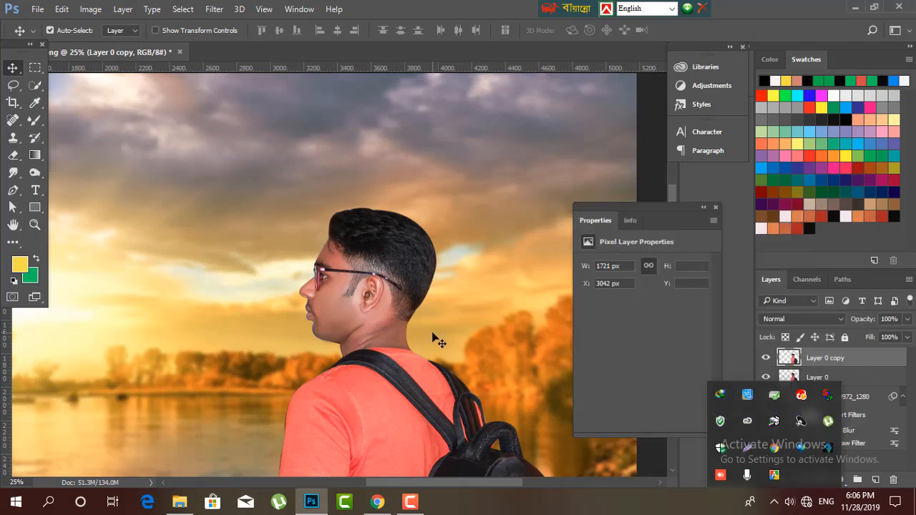
click(433, 417)
Step: Load the outline of the man on Layer 0 copy as a selection
key(ctrl+plus)
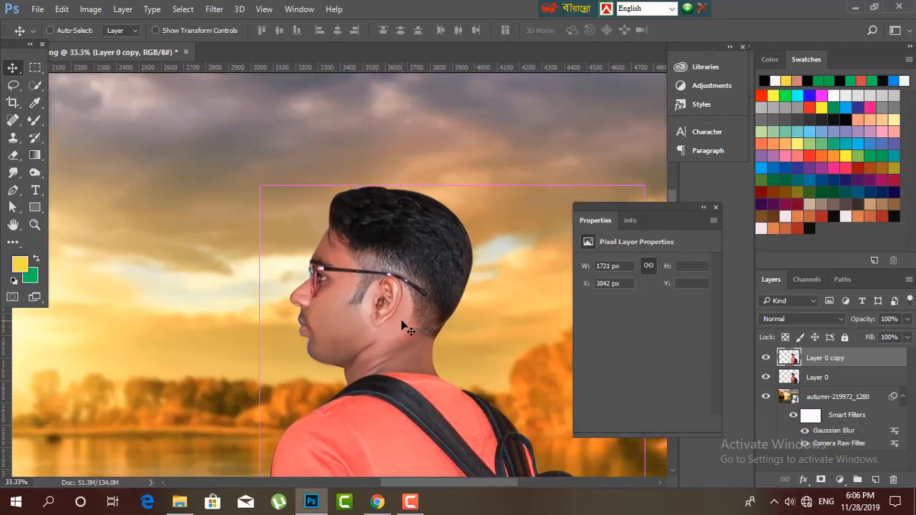
key(ctrl+plus)
drag(439, 302, 363, 264)
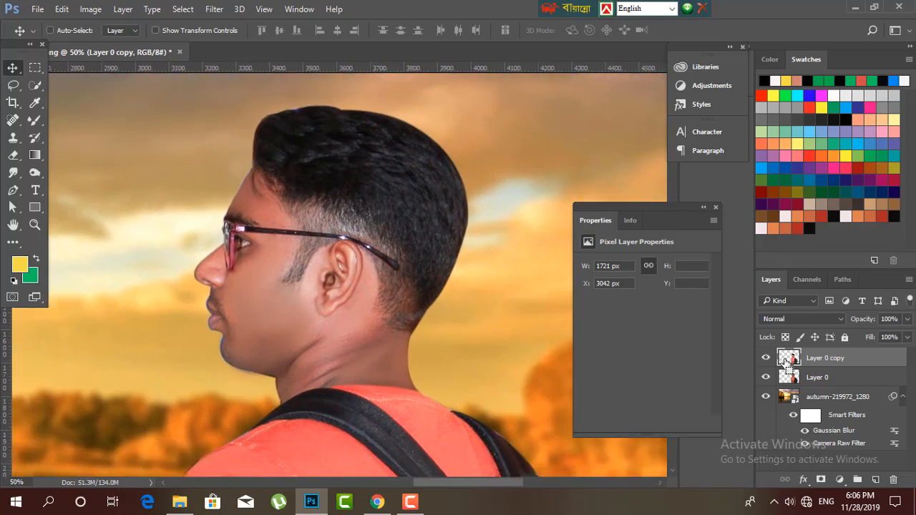
ctrl+click(786, 359)
Step: Darken the man's hair using the Burn tool with brush size 500, Range Shadows and Exposure 50%
click(32, 122)
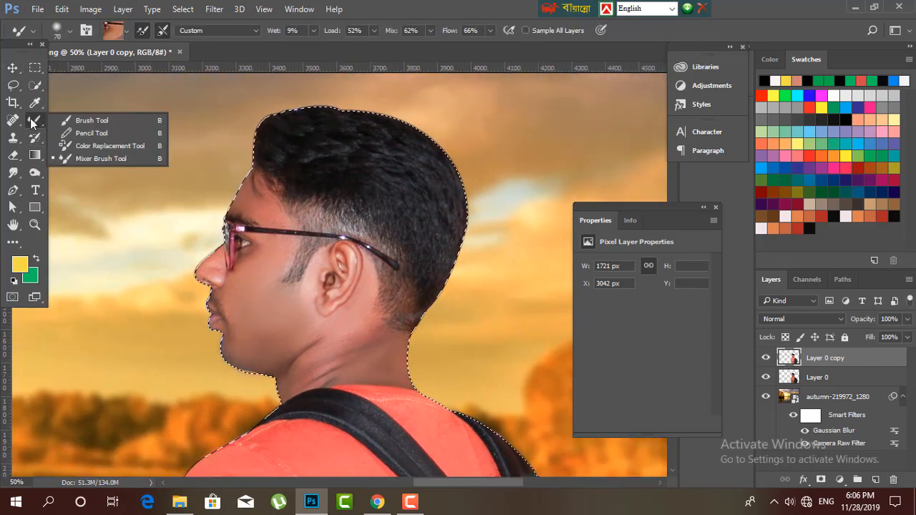
click(35, 172)
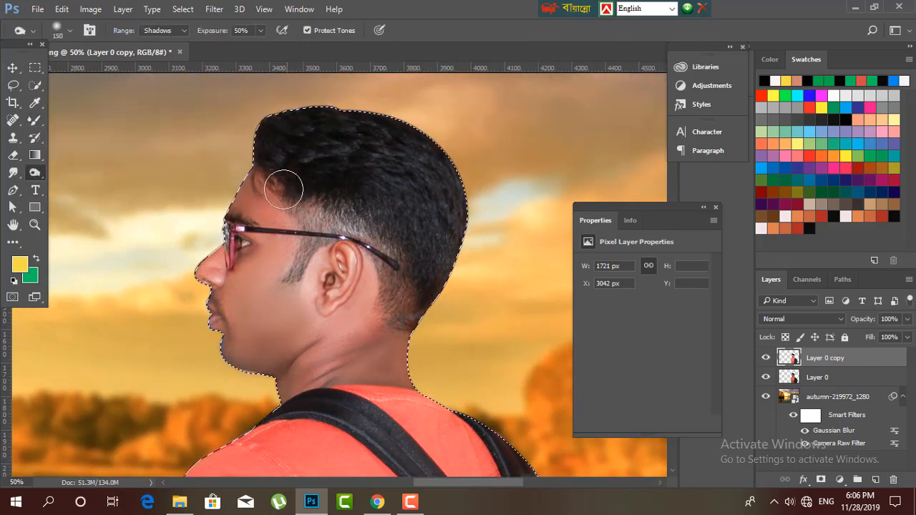
key(bracketright)
key(bracketright)
key(bracketright)
key(bracketright)
key(bracketright)
key(bracketright)
mouse_move(279, 128)
mouse_down()
mouse_move(421, 165)
mouse_move(488, 224)
mouse_move(488, 254)
mouse_move(377, 133)
mouse_up()
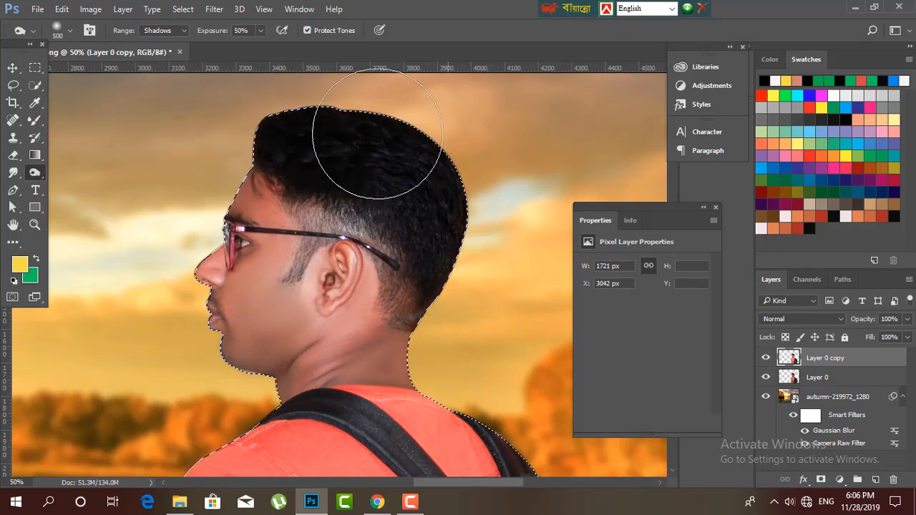
Step: Burn the shadows on the body of the backpack with the size 500 brush
key(ctrl+d)
key(ctrl+minus)
drag(330, 322, 234, 206)
key(ctrl+shift+d)
key(ctrl+minus)
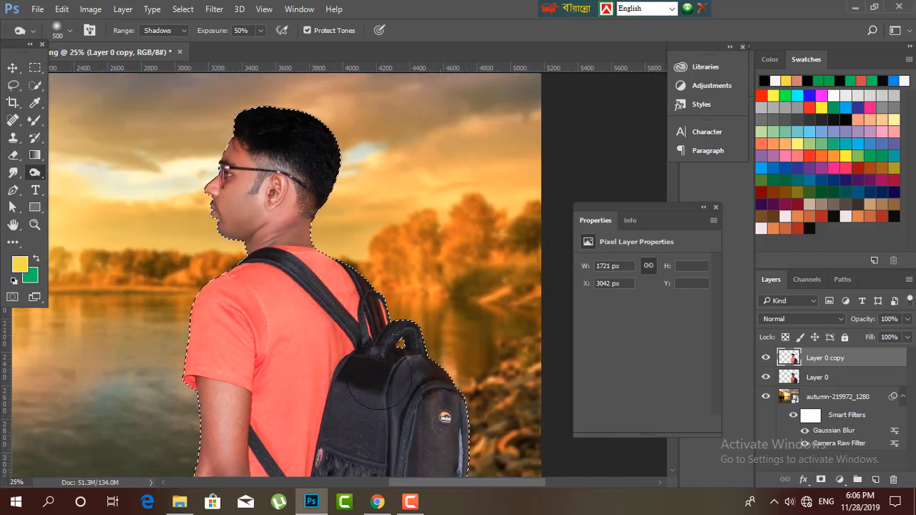
scroll(444, 286, down, 3)
mouse_move(406, 342)
mouse_down()
mouse_move(357, 348)
mouse_move(426, 256)
mouse_move(447, 401)
mouse_move(390, 281)
mouse_move(339, 330)
mouse_move(341, 363)
mouse_up()
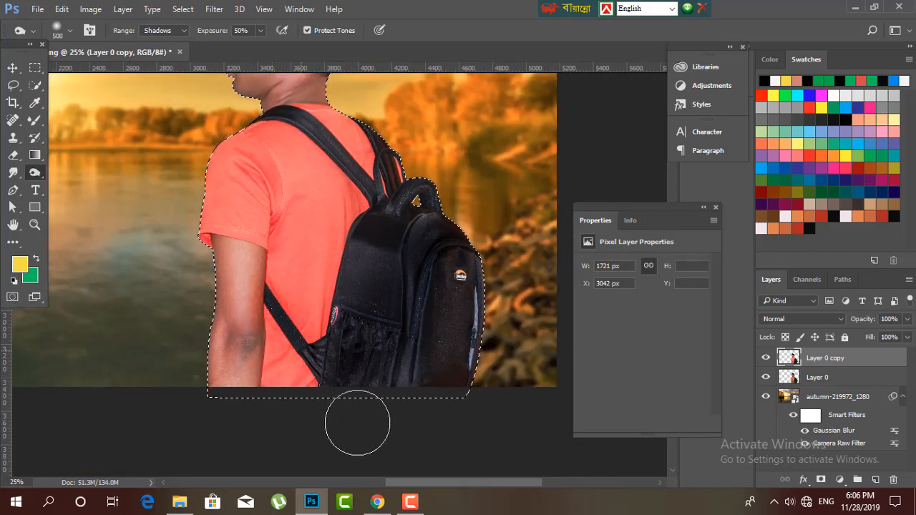
Step: Burn the backpack's straps and top handle, reducing the brush size to 250, and clear the selection
scroll(388, 384, up, 3)
key(bracketleft)
key(bracketleft)
key(bracketleft)
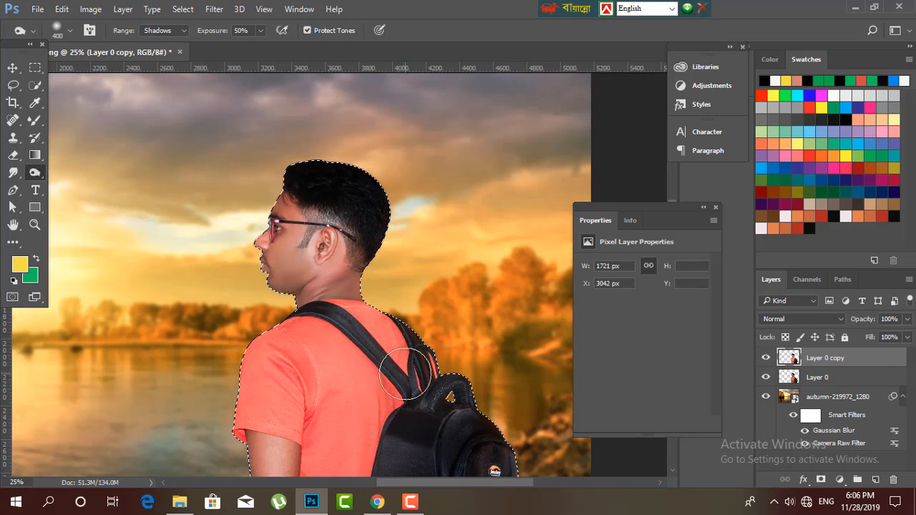
mouse_move(410, 383)
mouse_down()
mouse_move(333, 315)
mouse_move(426, 331)
mouse_move(464, 403)
mouse_up()
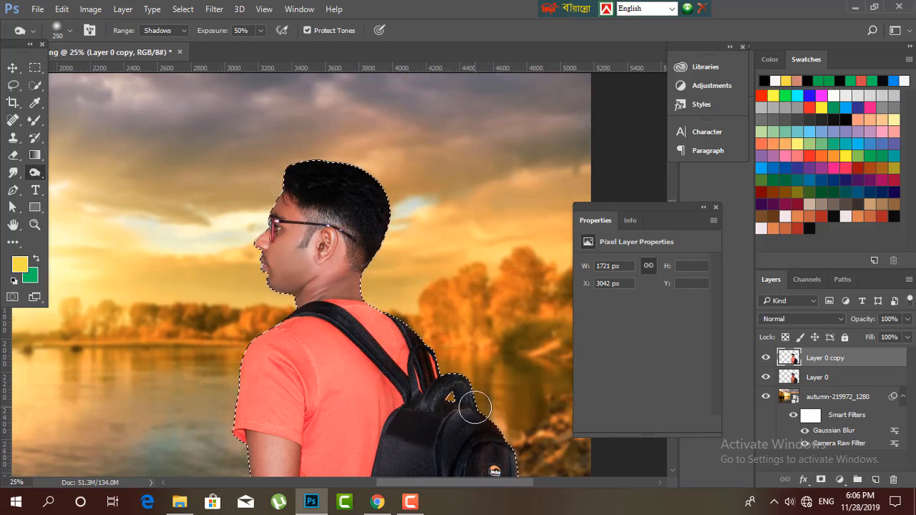
key(ctrl+minus)
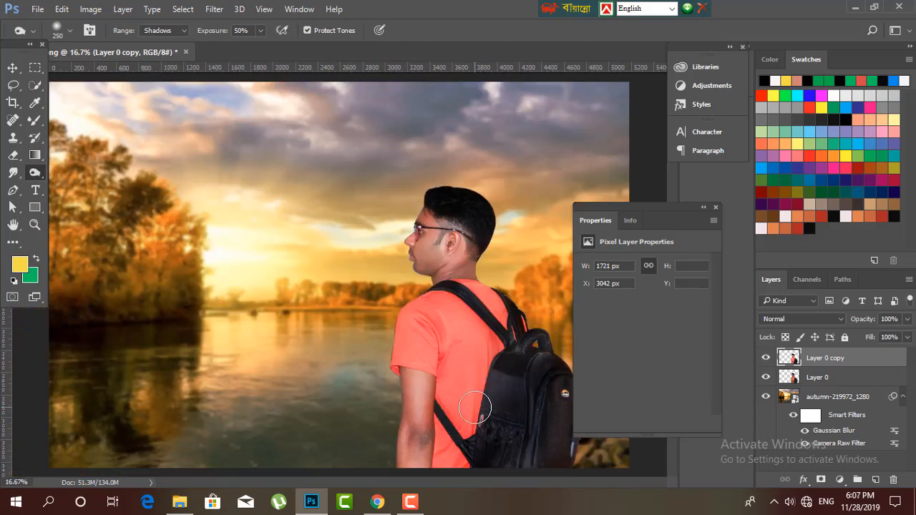
Step: Examine the whole composite and the man's darkened hair and backpack at several magnifications
key(ctrl+minus)
key(ctrl+plus)
key(ctrl+plus)
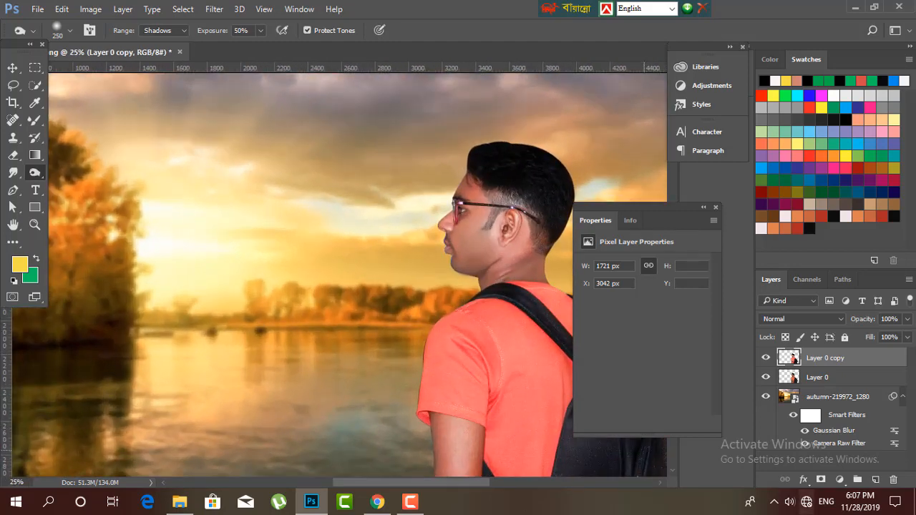
click(12, 67)
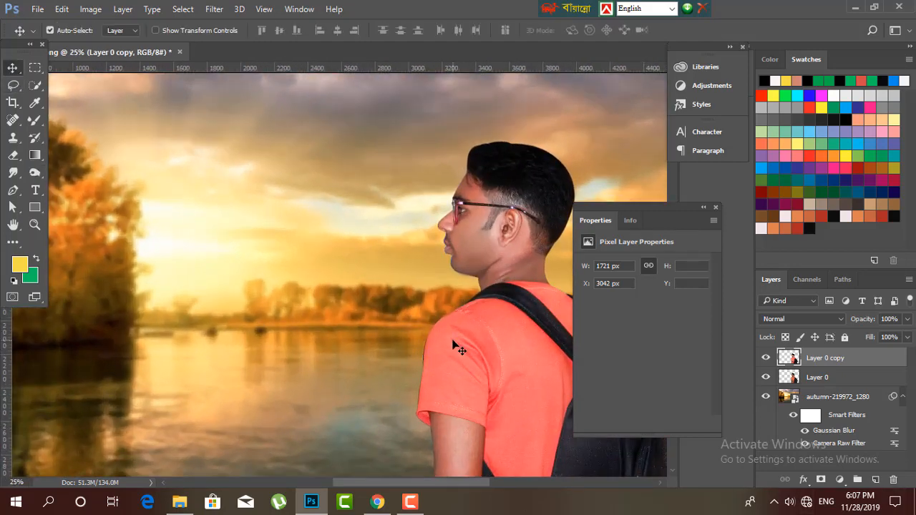
drag(447, 307, 218, 275)
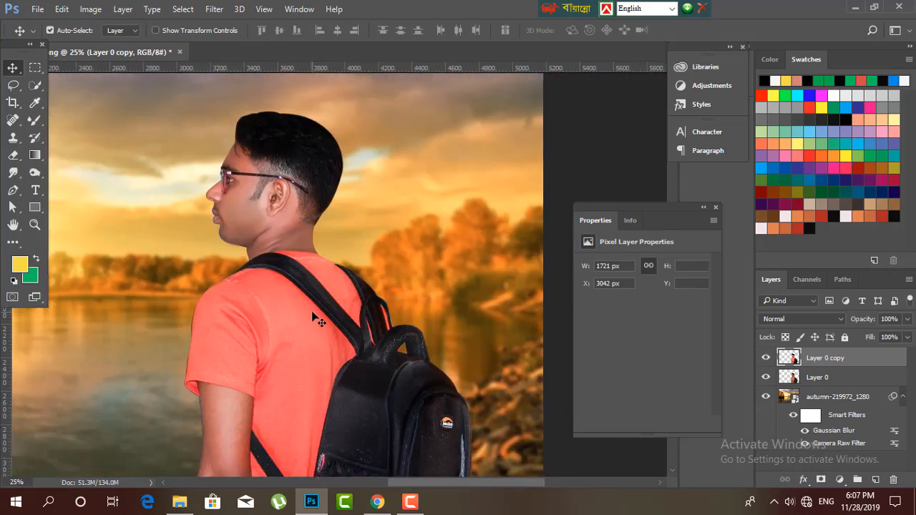
key(ctrl+minus)
key(ctrl+minus)
key(ctrl+plus)
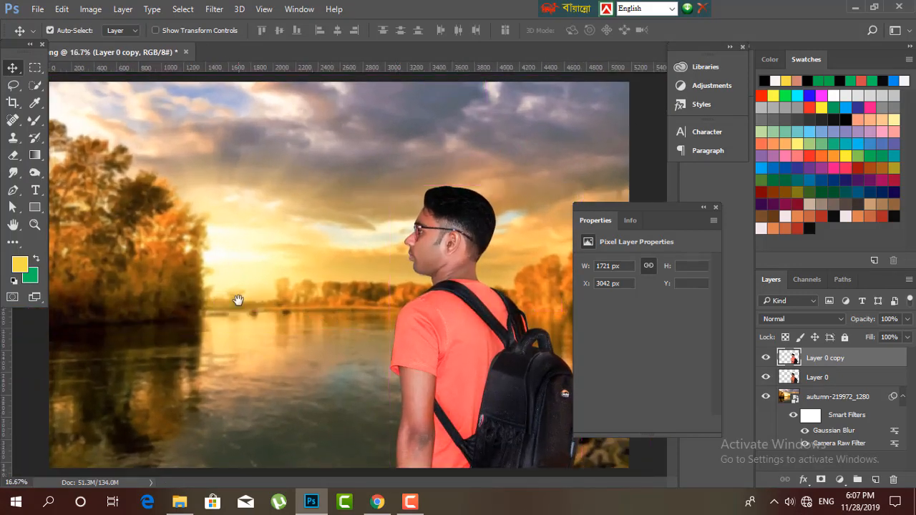
key(ctrl+minus)
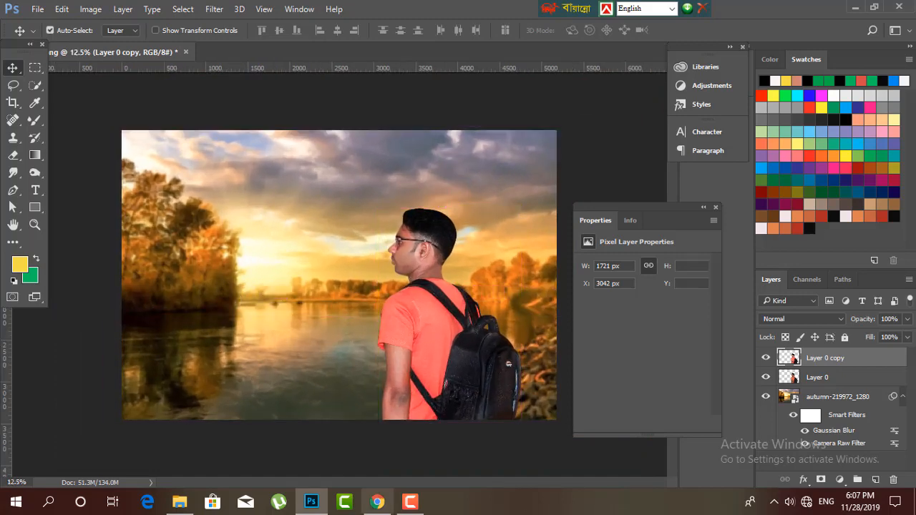
key(ctrl+plus)
key(ctrl+plus)
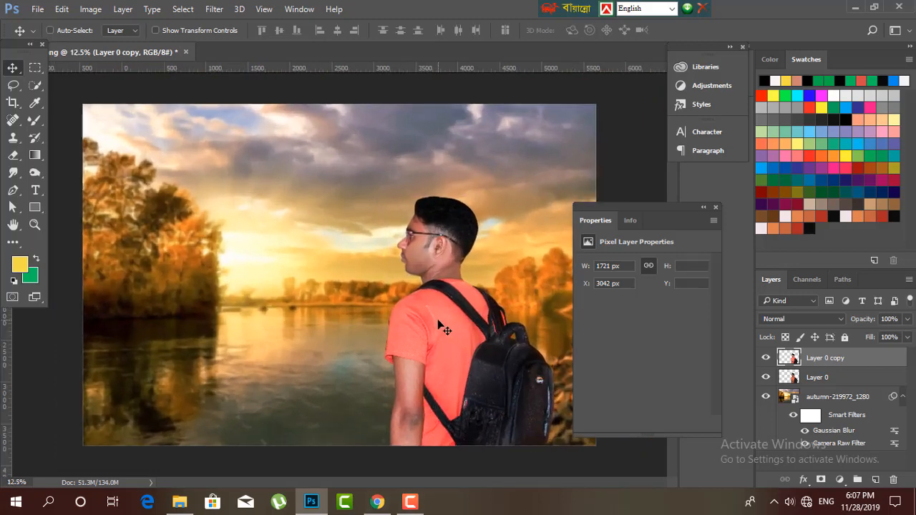
Step: Apply Topaz Adjust to Layer 0 copy with the Photo Pop preset, Adaptive Exposure 0.34 and Contrast 0.00
click(213, 10)
mouse_move(240, 307)
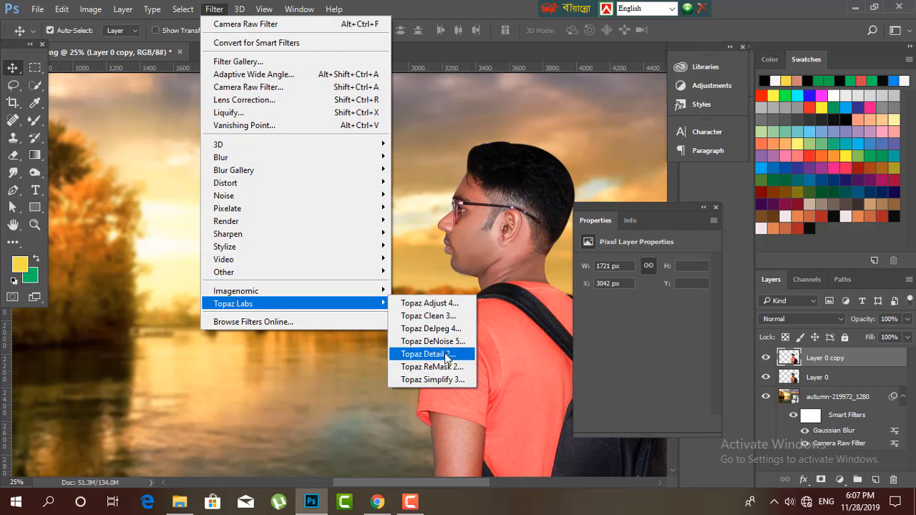
click(436, 302)
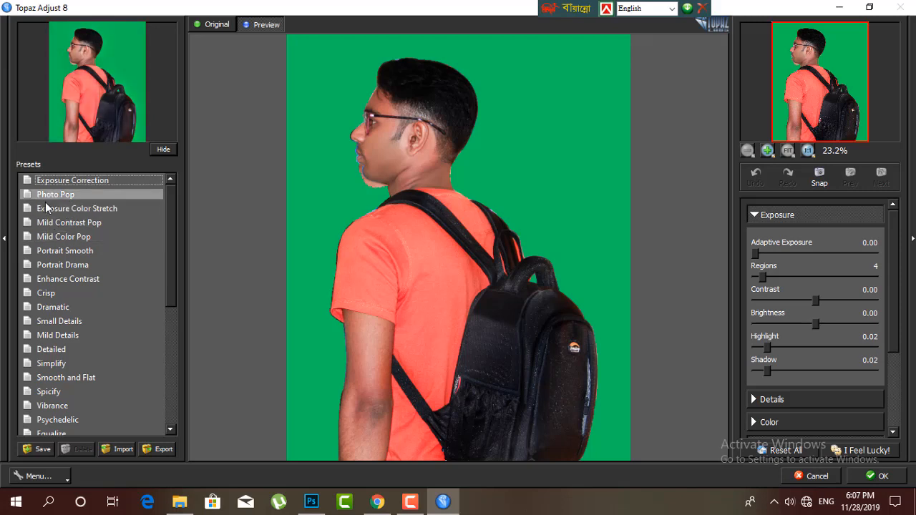
click(52, 195)
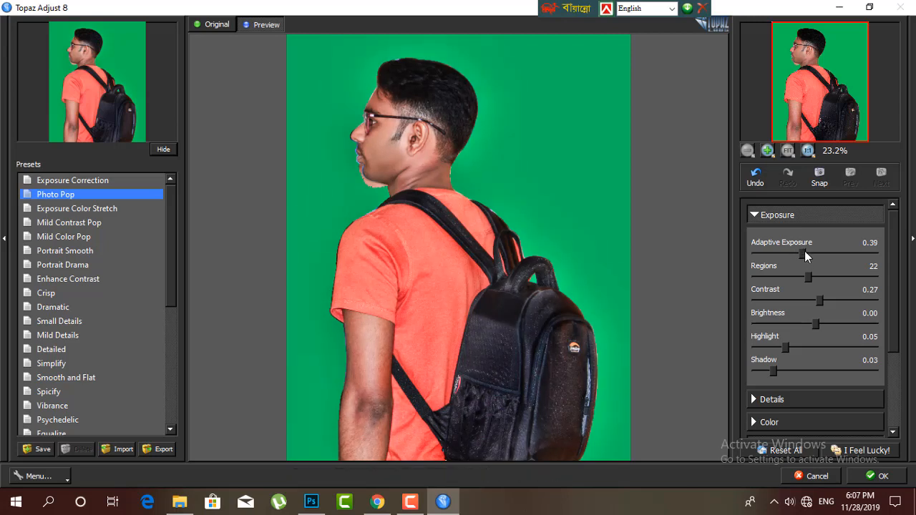
mouse_move(804, 250)
mouse_down()
mouse_move(791, 252)
mouse_move(799, 253)
mouse_up()
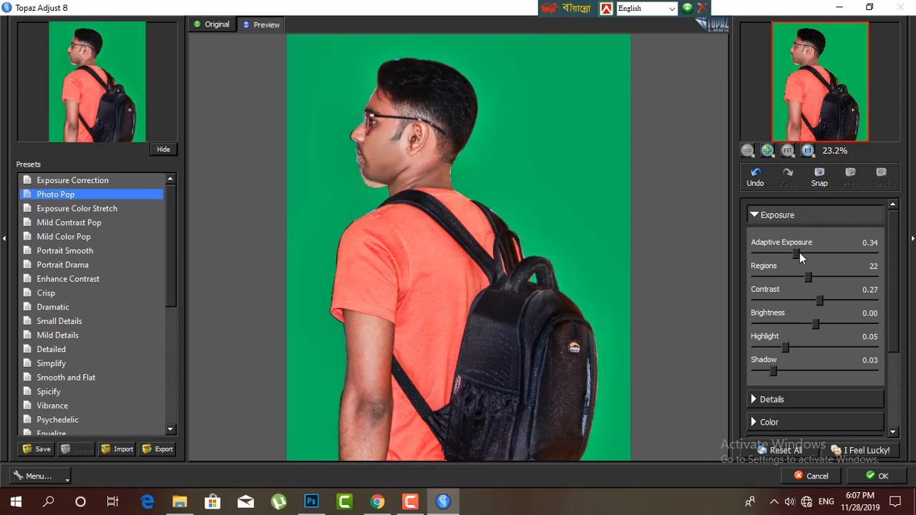
mouse_move(817, 304)
mouse_down()
mouse_move(798, 300)
mouse_move(814, 297)
mouse_up()
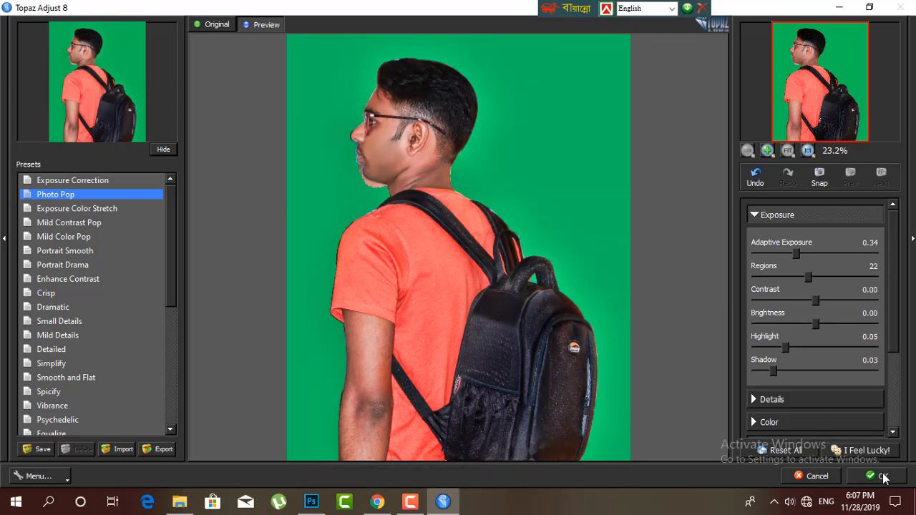
key(Return)
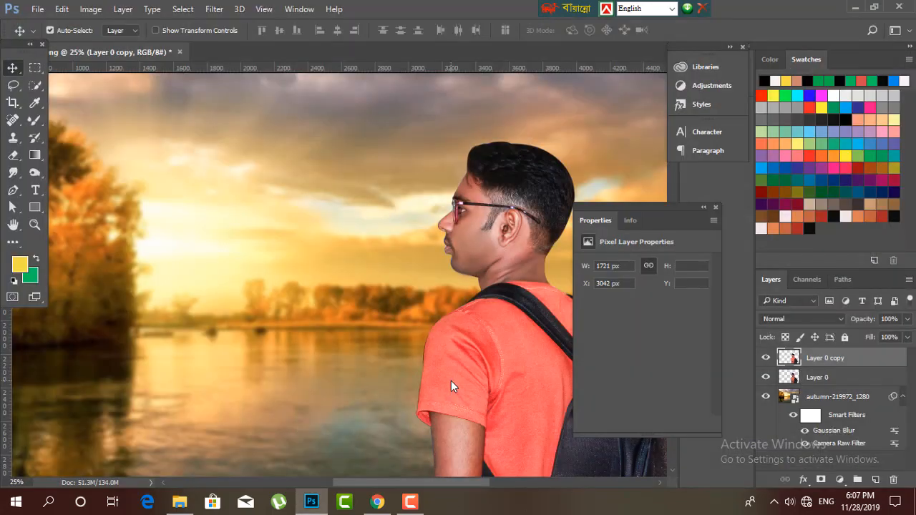
Step: Inspect the Topaz-filtered man against the lake background, both in full view and close up
key(ctrl+minus)
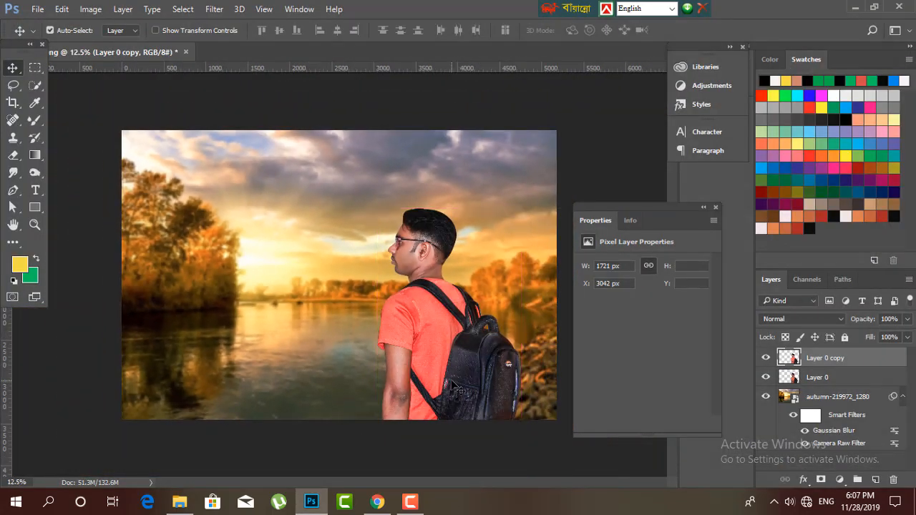
key(ctrl+plus)
key(ctrl)
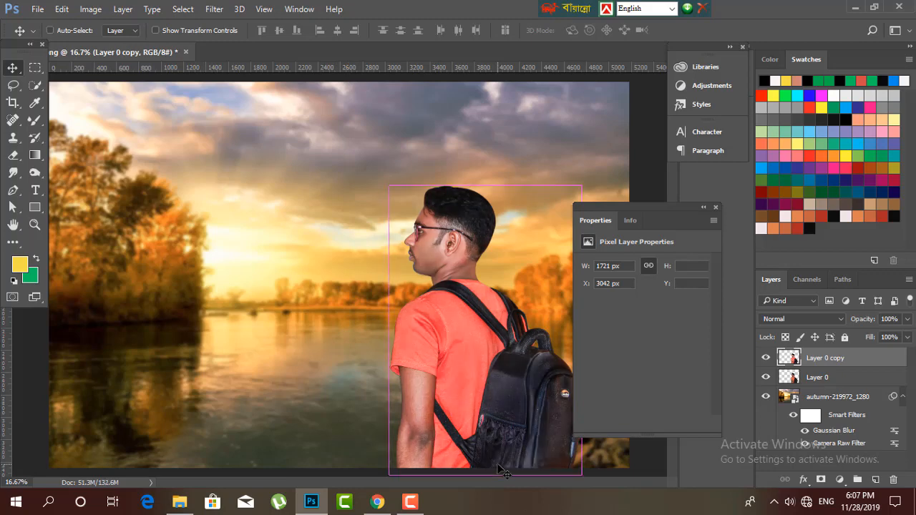
key(ctrl+minus)
key(ctrl+minus)
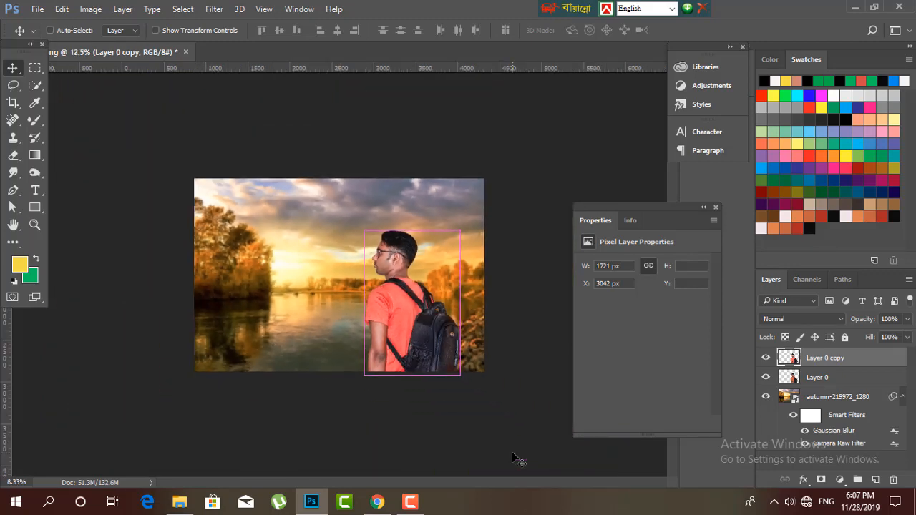
scroll(472, 329, up, 3)
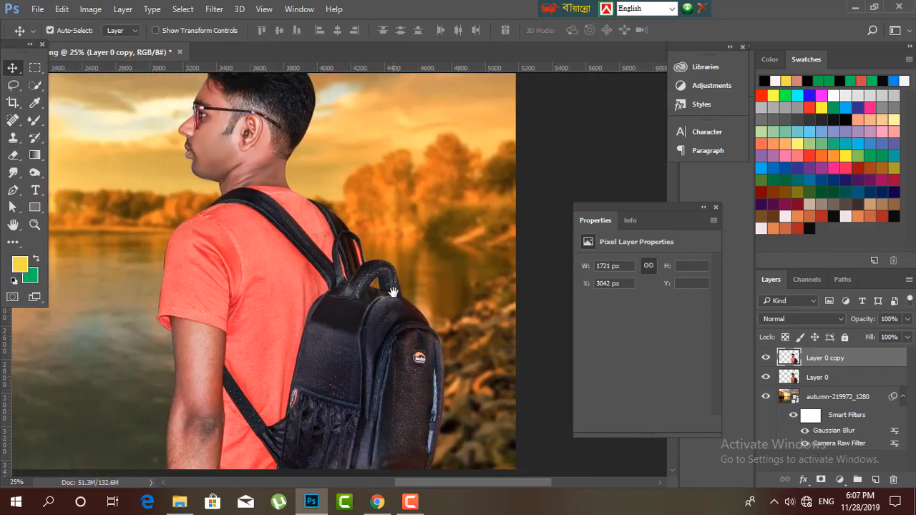
Step: Switch to File Explorer and look through the Light Photo folder inside the photo folder for a warm light flare image
key(ctrl+minus)
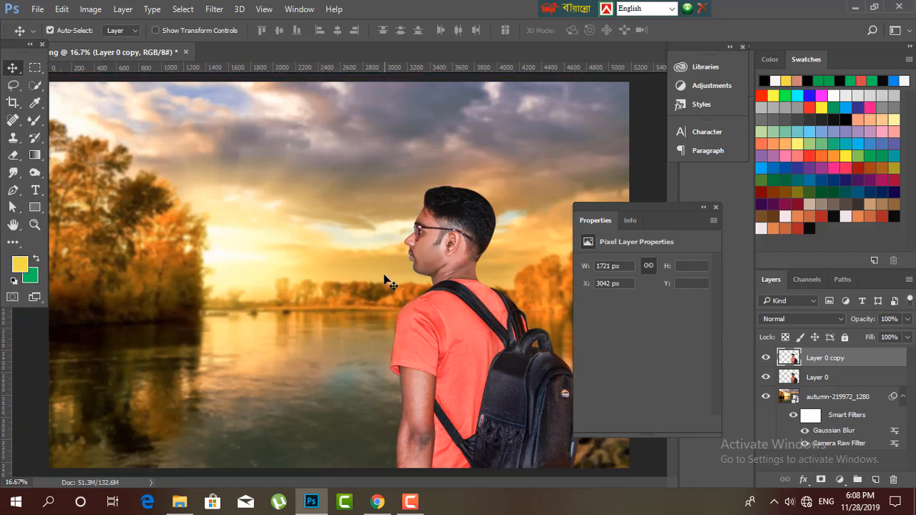
key(ctrl+minus)
key(ctrl+plus)
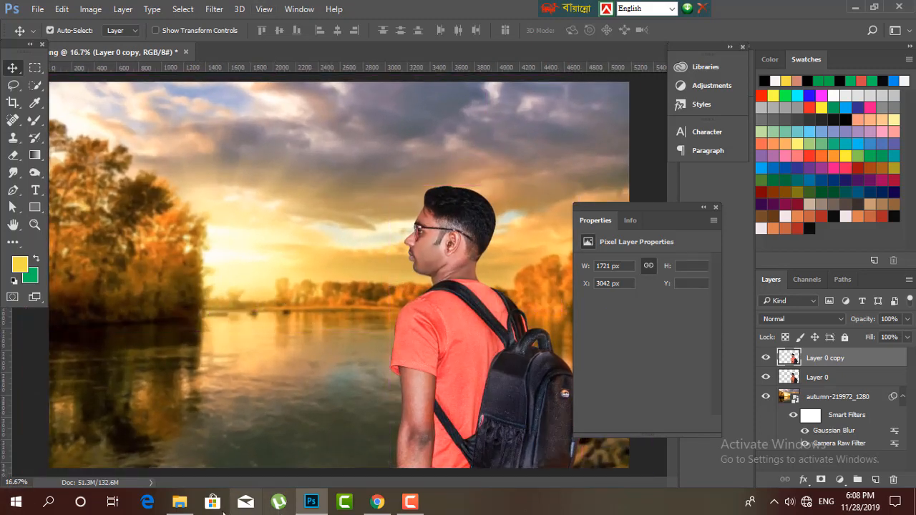
click(179, 501)
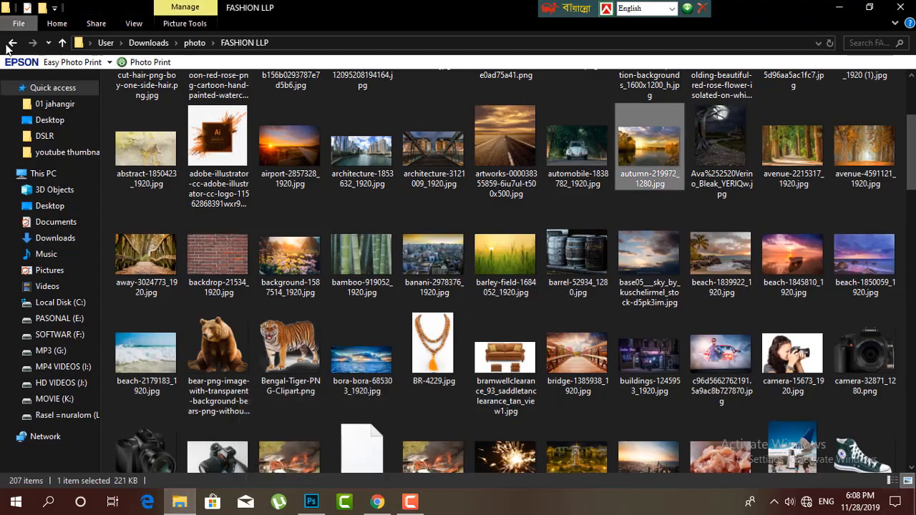
key(BackSpace)
double_click(587, 121)
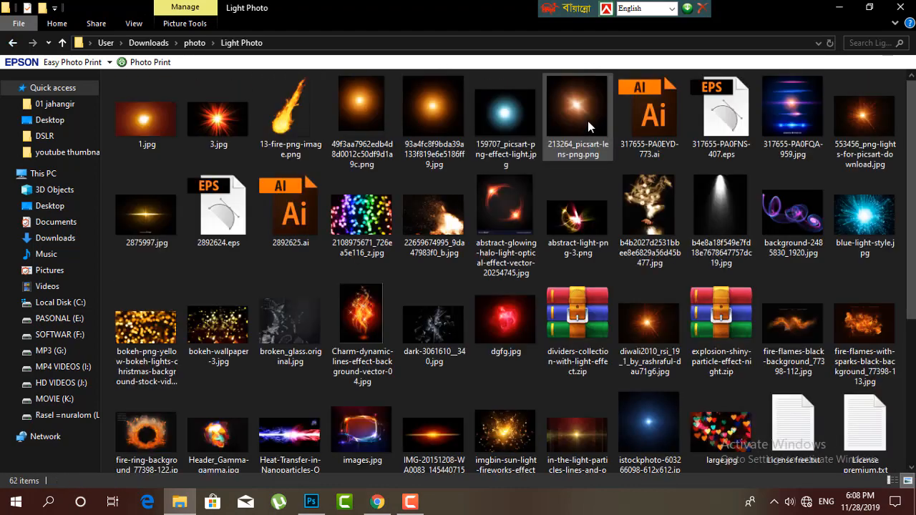
click(371, 115)
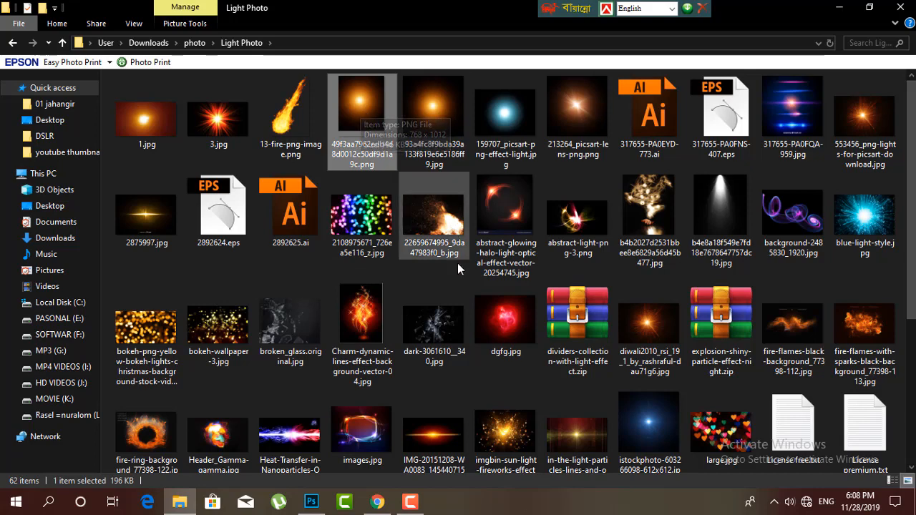
scroll(451, 268, down, 4)
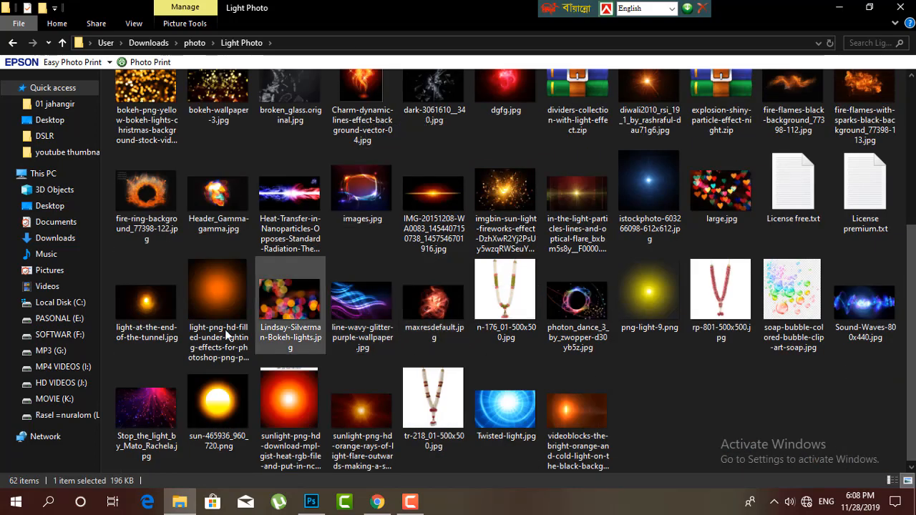
click(228, 307)
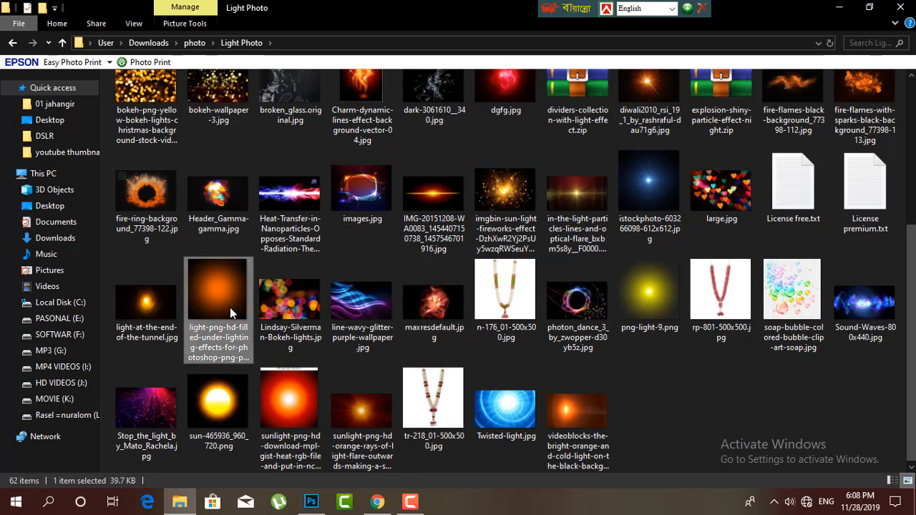
click(652, 298)
scroll(429, 215, up, 4)
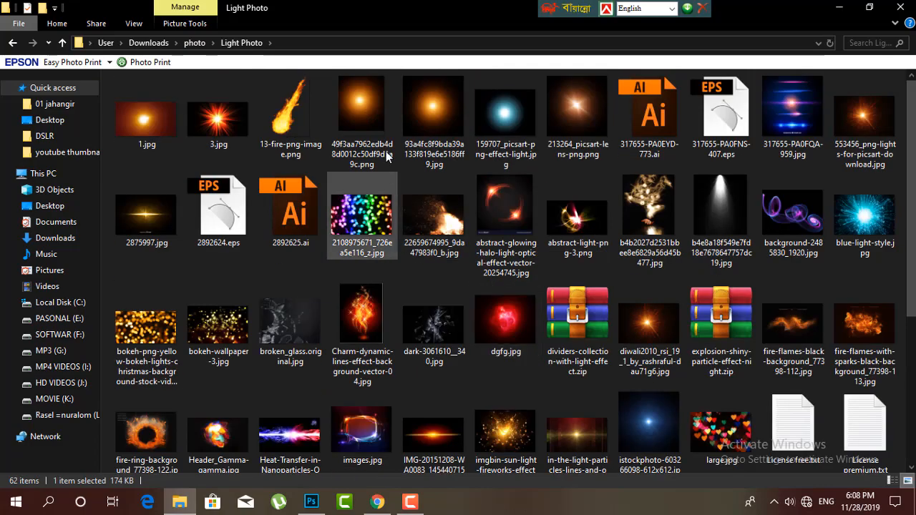
Step: Try placing the orange glow PNG beginning 49f3aa7962 over the sunset, enlarged to about 242%
drag(362, 109, 273, 346)
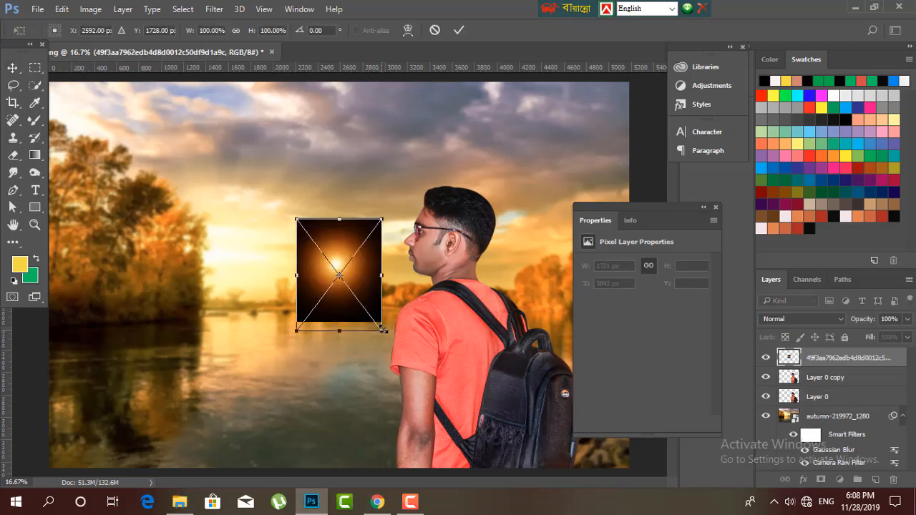
drag(383, 331, 437, 381)
drag(400, 301, 297, 297)
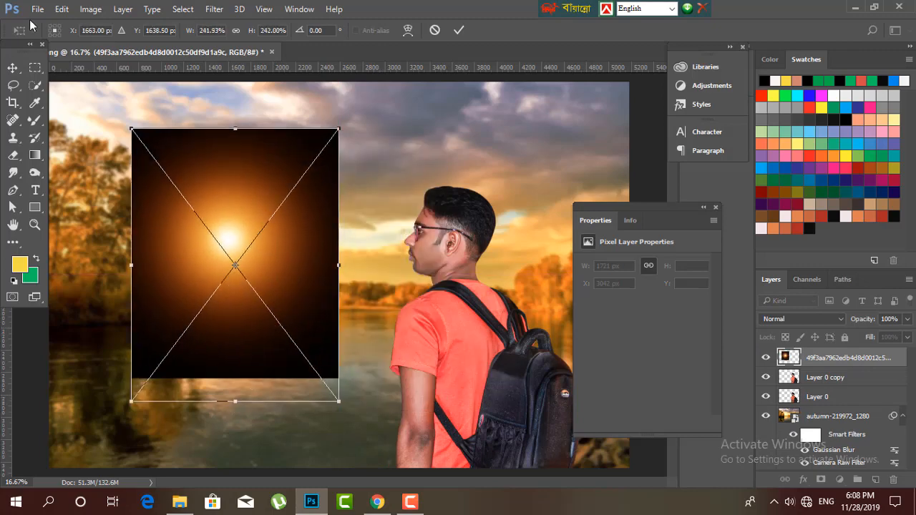
click(14, 69)
click(392, 199)
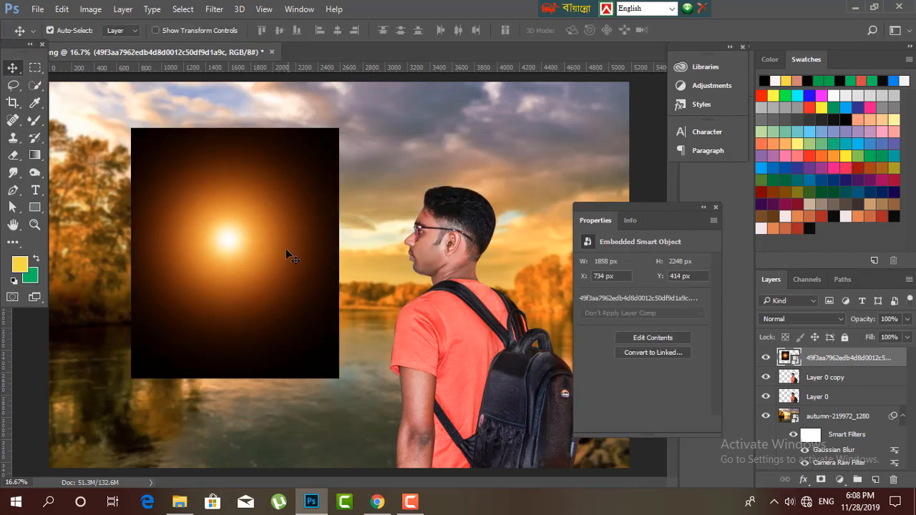
key(ctrl+z)
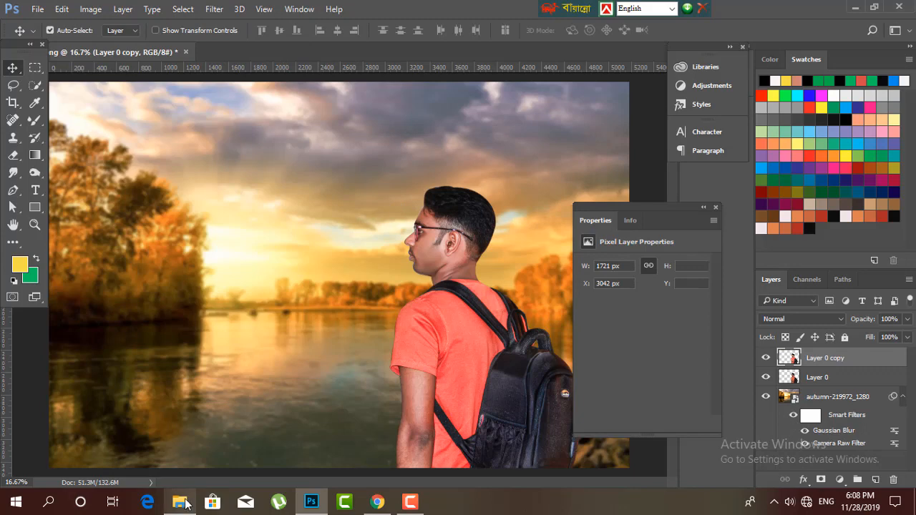
Step: Place 213264_picsart-lens-png.png from the Light Photo folder over the bright sky beside the man, scaled to 289.84%
click(180, 502)
drag(579, 118, 355, 359)
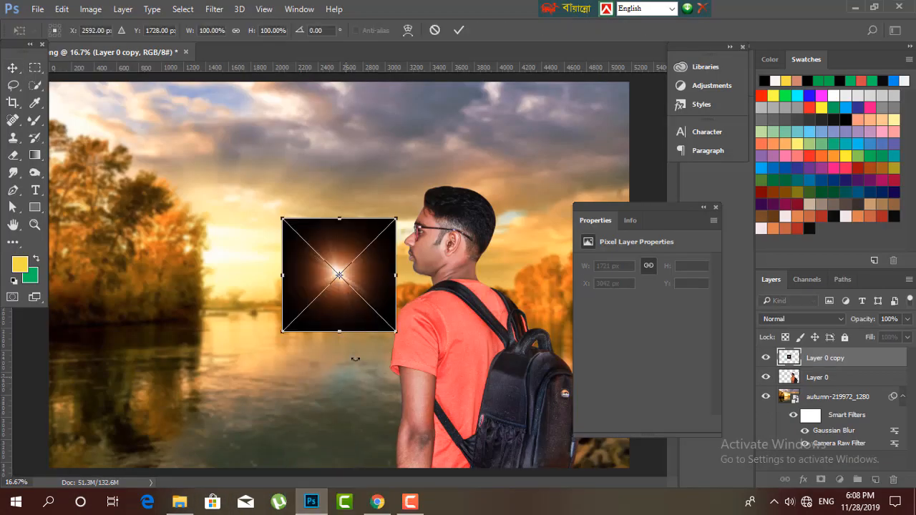
drag(396, 331, 503, 438)
drag(342, 248, 287, 229)
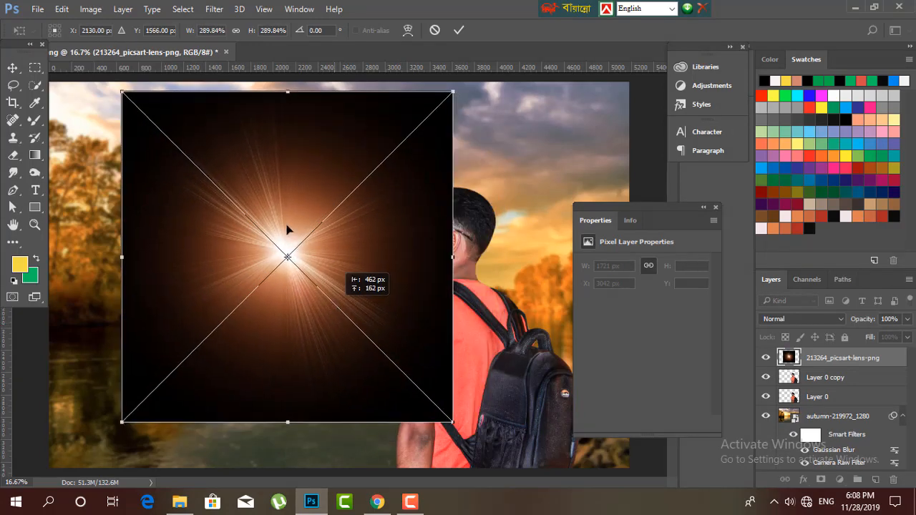
click(13, 68)
click(405, 198)
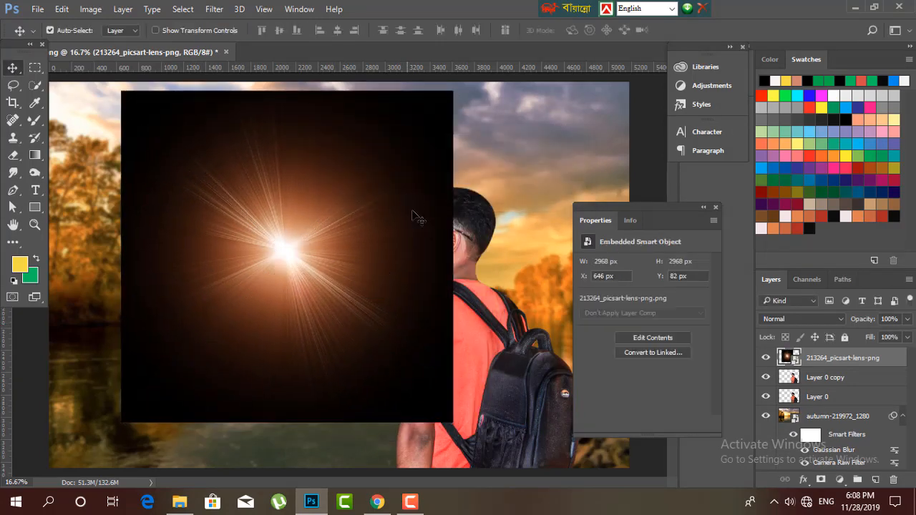
Step: Set the blend mode of the 213264_picsart-lens-png layer to Screen
click(829, 321)
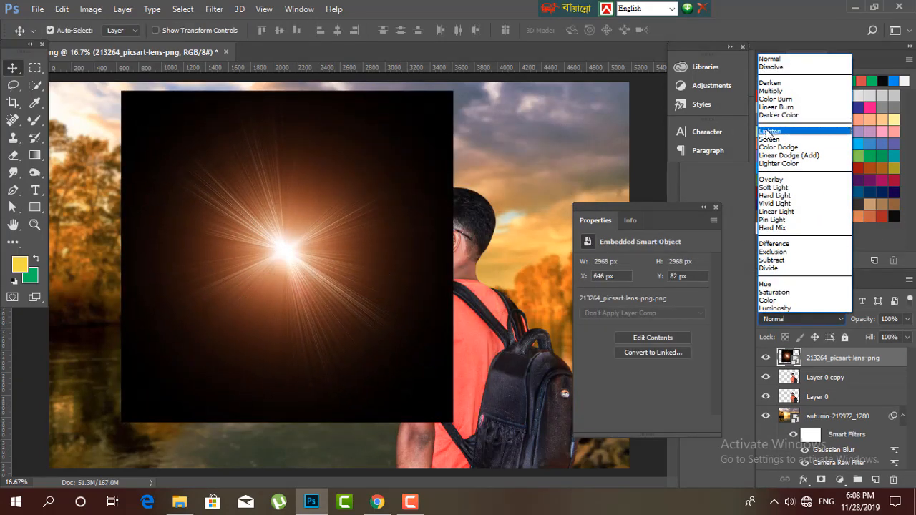
click(766, 133)
key(shift+plus)
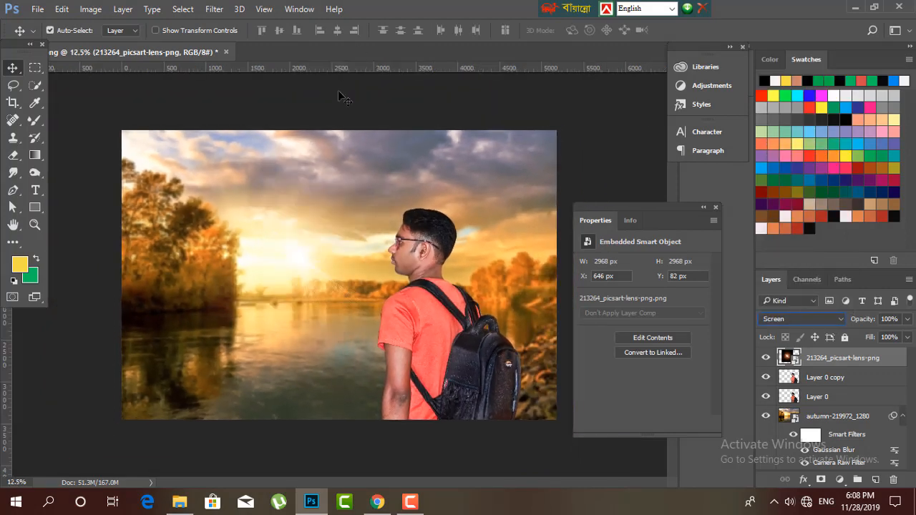
Step: Move the lens flare over the sun beside the trees and enlarge it to 332.81%
drag(297, 266, 269, 266)
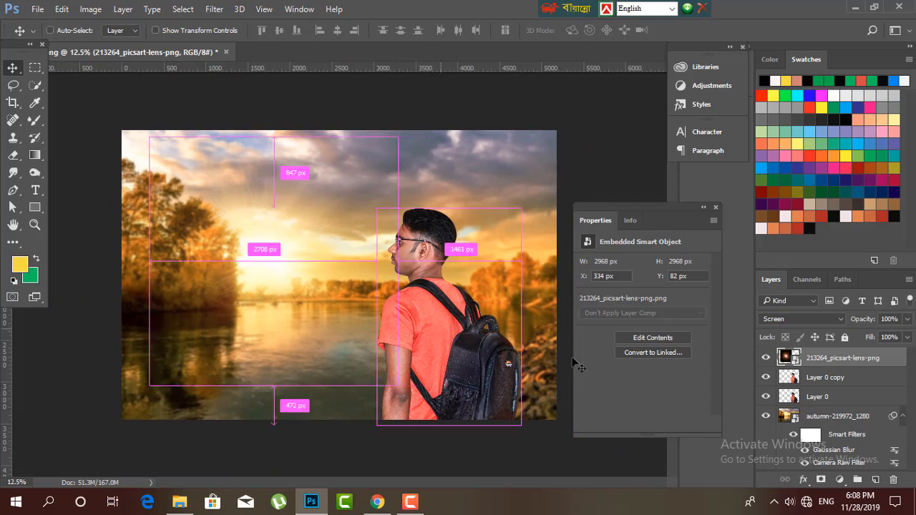
key(ctrl+t)
drag(400, 384, 421, 409)
mouse_move(315, 287)
mouse_down()
mouse_move(390, 286)
mouse_move(317, 284)
mouse_up()
click(11, 70)
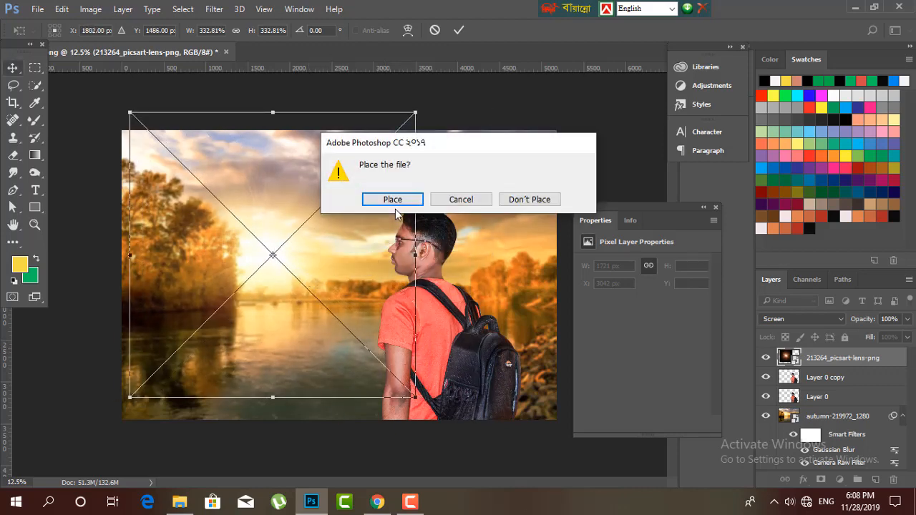
click(372, 198)
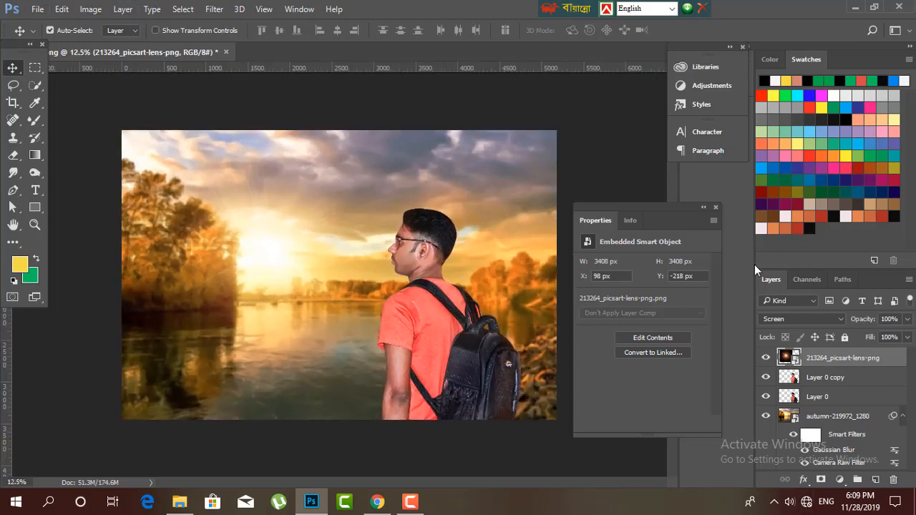
Step: Apply the Camera Raw Filter to the lens flare layer with Temperature +12 and raised Clarity
click(214, 9)
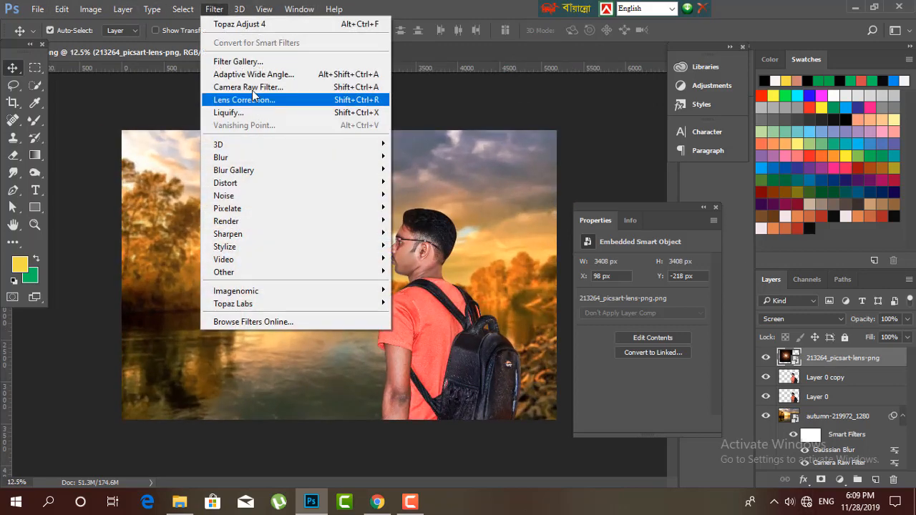
click(252, 87)
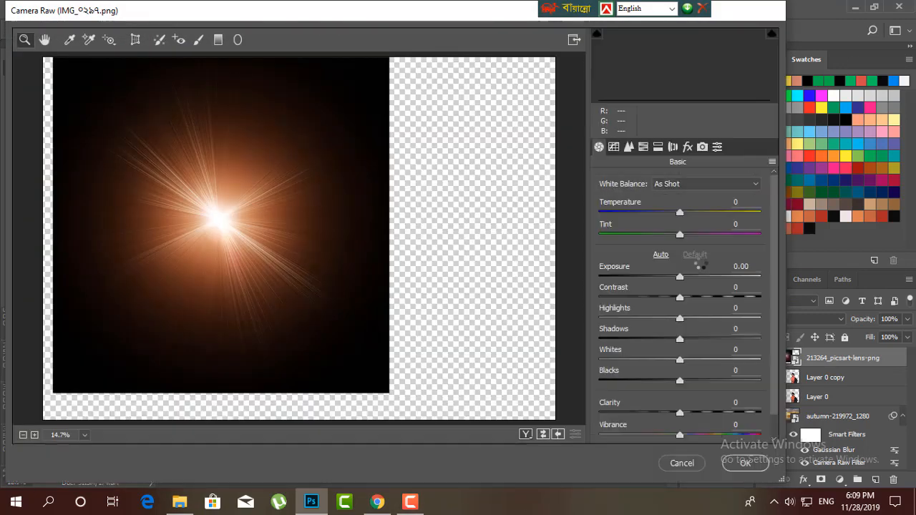
mouse_move(678, 212)
mouse_down()
mouse_move(707, 212)
mouse_move(688, 212)
mouse_up()
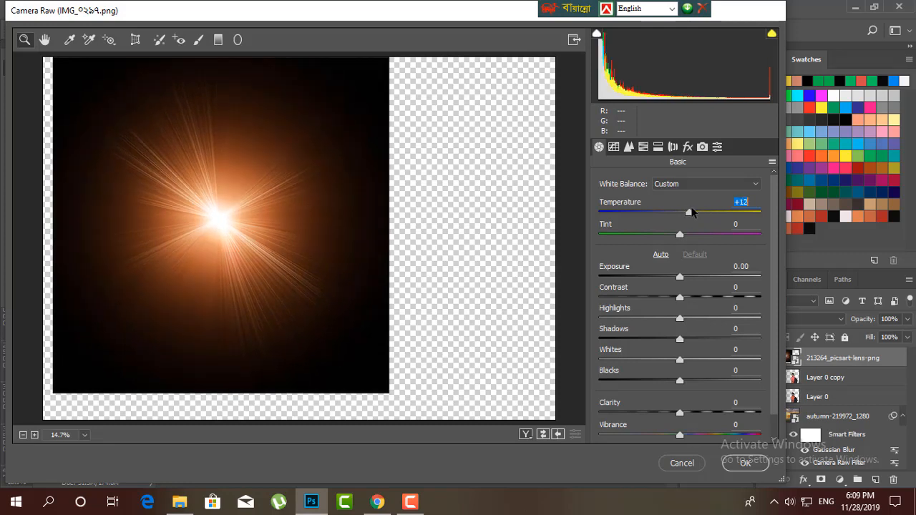
drag(679, 420, 701, 415)
click(744, 463)
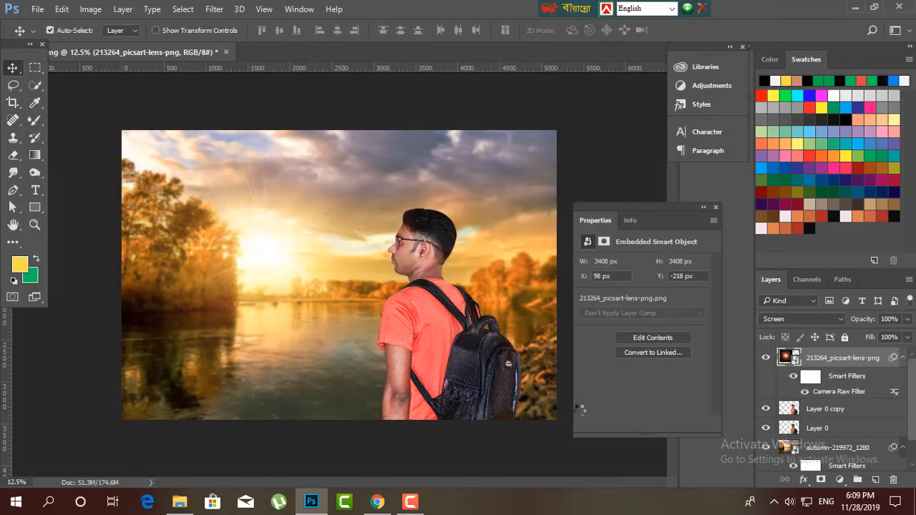
Step: Examine the whole composite with the lens flare at reduced magnifications and deselect all layers
key(ctrl+minus)
key(ctrl+minus)
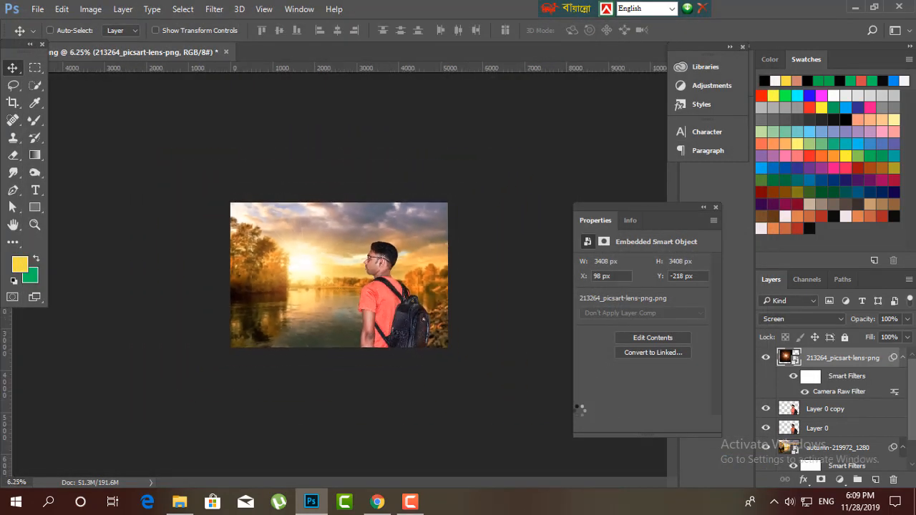
key(ctrl+plus)
key(ctrl+minus)
key(ctrl+plus)
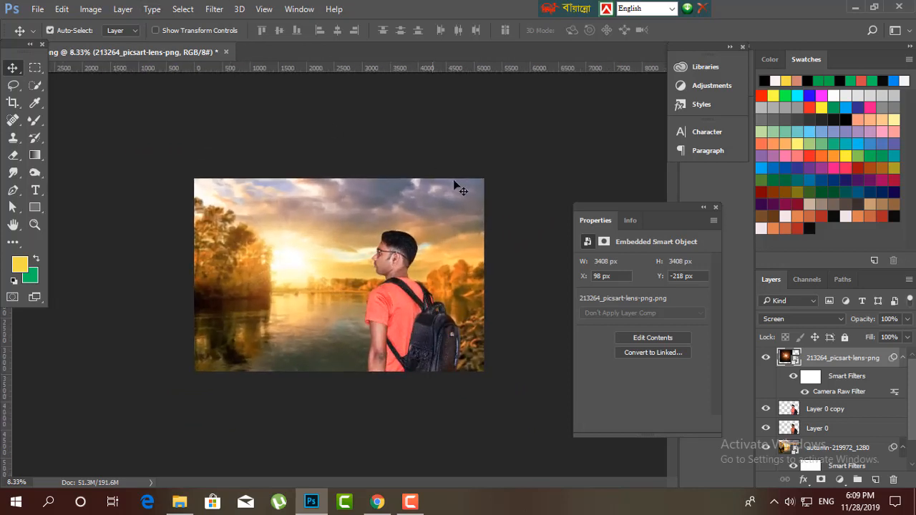
click(506, 148)
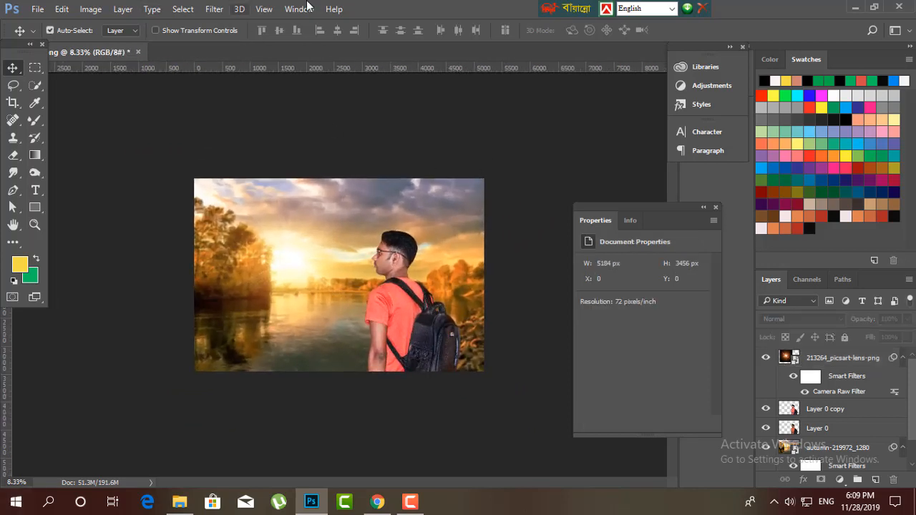
Step: Switch to File Explorer, look through the Light Photo folder for further effect images, and go back to the photo folder
click(179, 503)
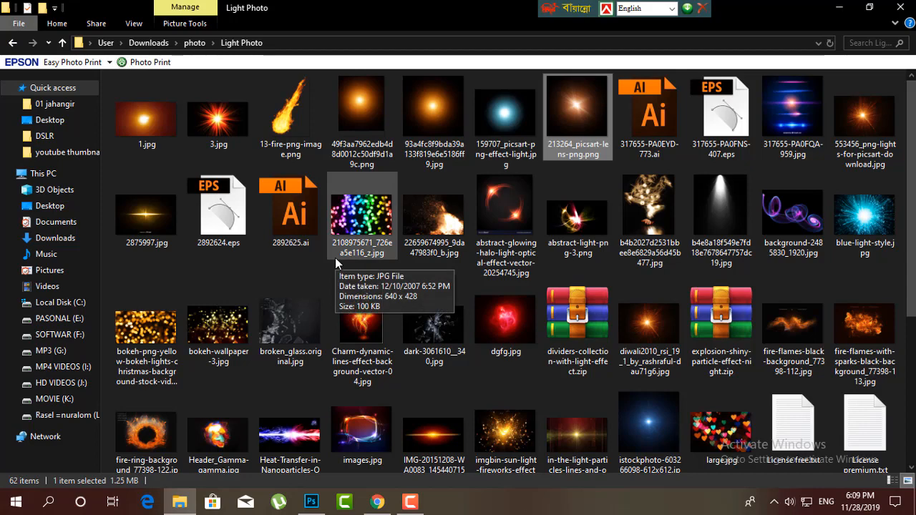
scroll(335, 258, down, 3)
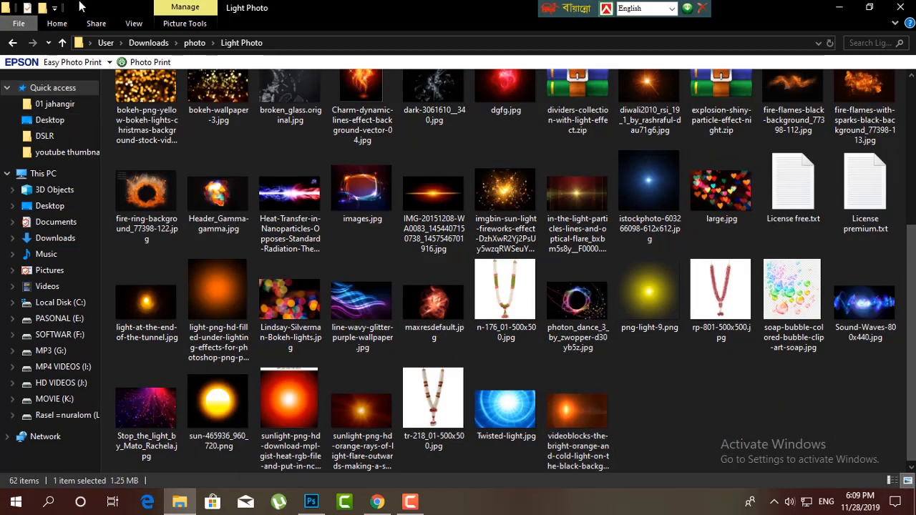
click(10, 43)
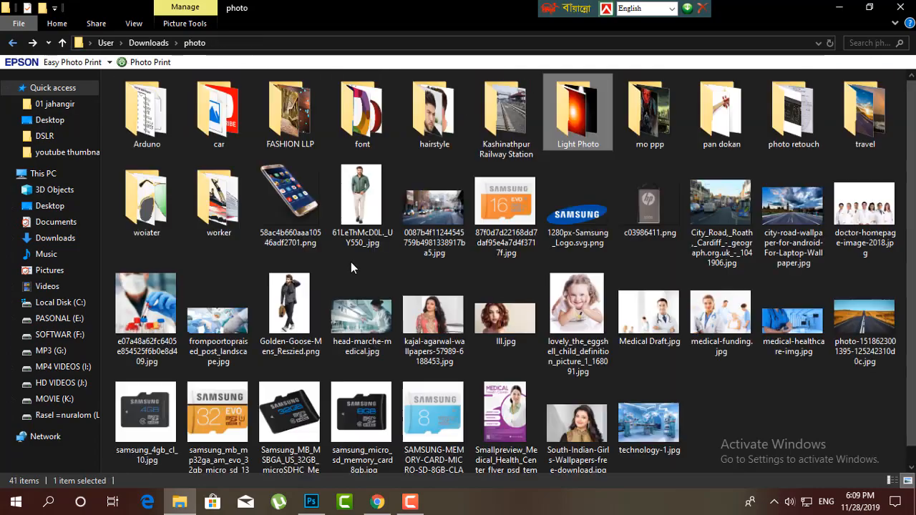
click(309, 502)
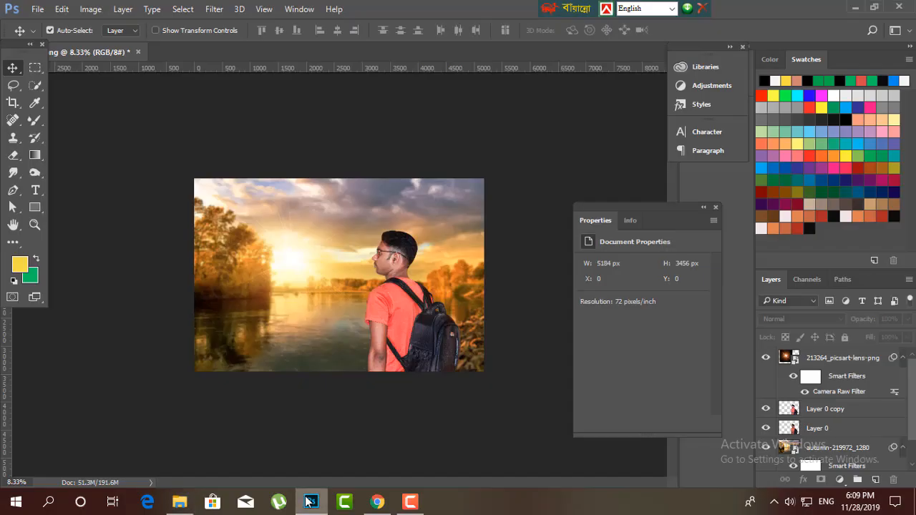
click(309, 501)
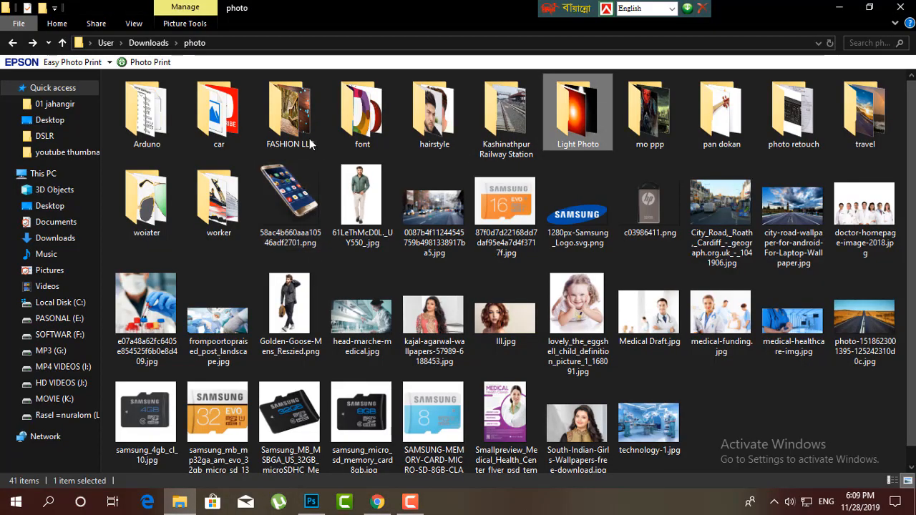
Step: Find tree_corner_png_by_suicideomen-d8x8nnf.png in the FASHION LLP folder and place it in the Photoshop composite
double_click(304, 115)
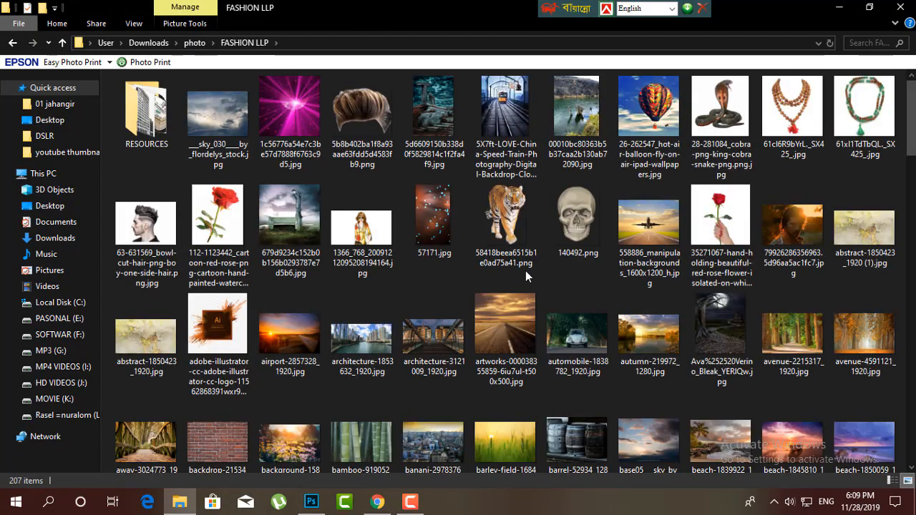
scroll(517, 274, down, 5)
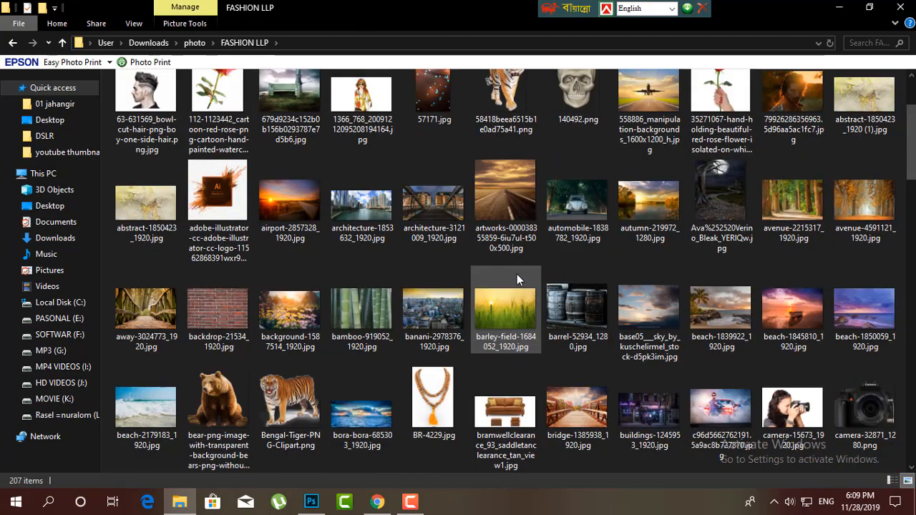
scroll(517, 274, up, 2)
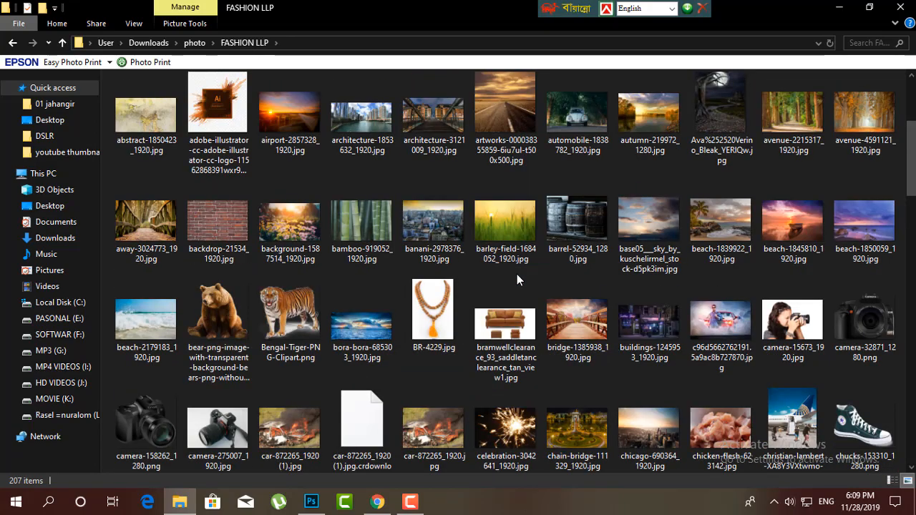
scroll(516, 274, down, 5)
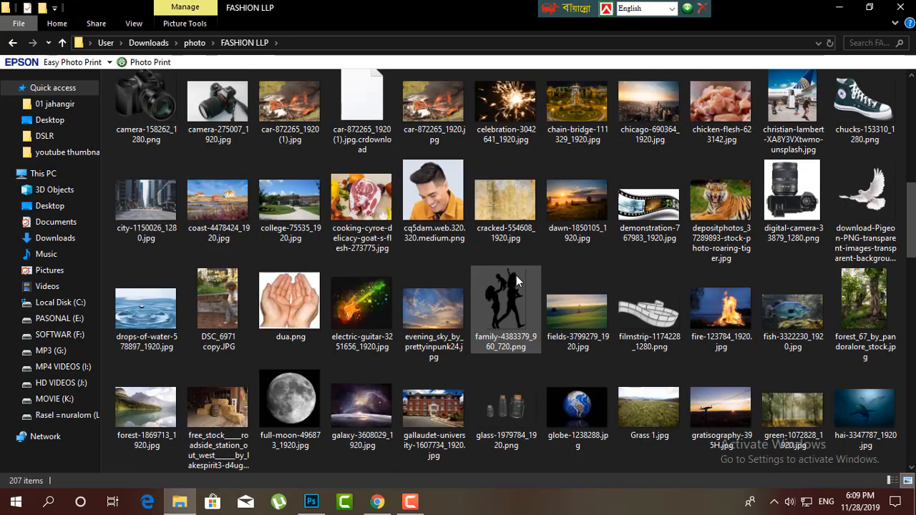
scroll(516, 275, down, 3)
scroll(516, 275, down, 3)
scroll(516, 275, down, 3)
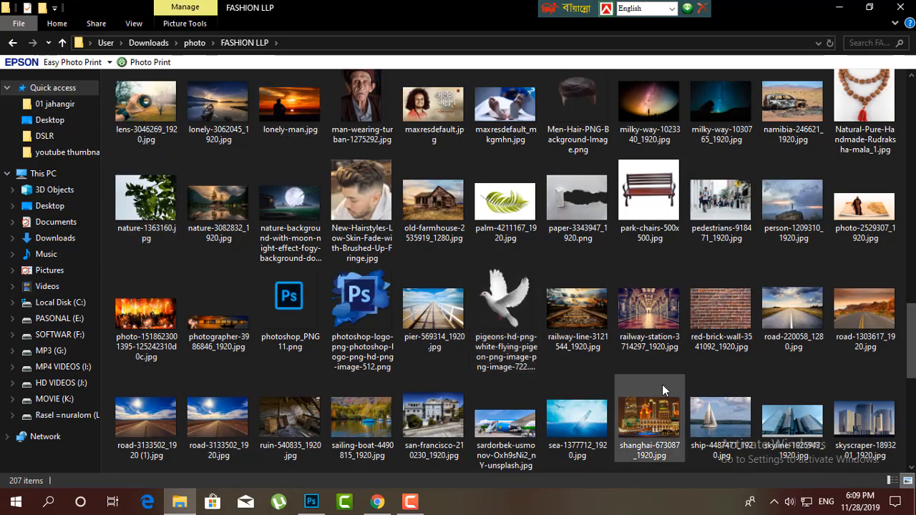
scroll(662, 384, down, 5)
scroll(259, 295, down, 2)
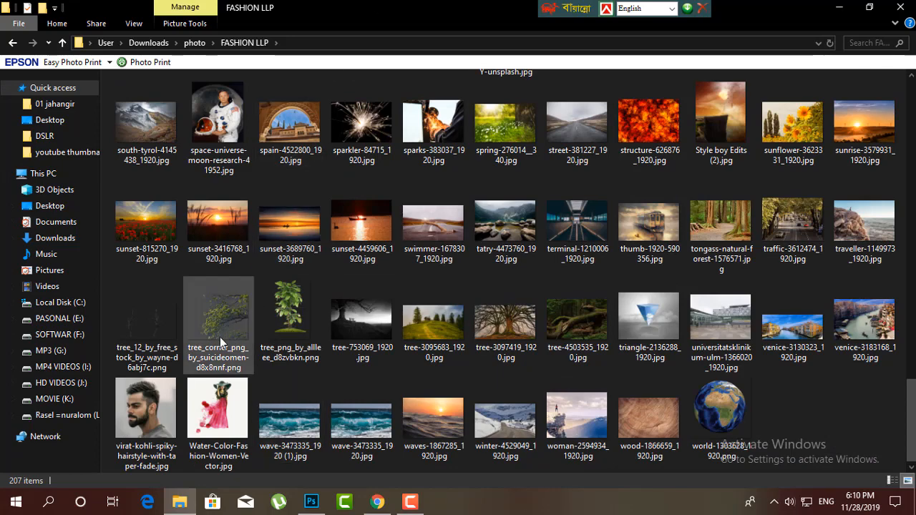
drag(220, 335, 334, 395)
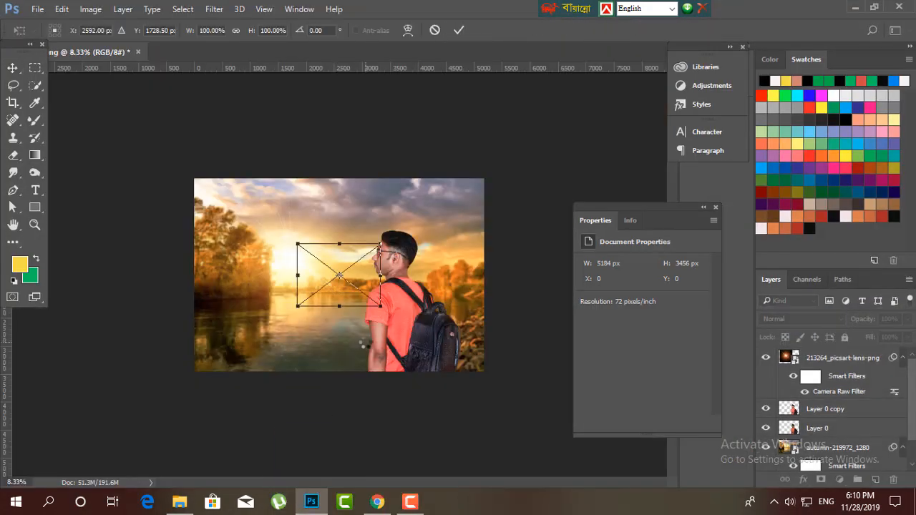
Step: Enlarge the placed tree branch to about 309% and commit the placement
drag(383, 309, 467, 371)
click(11, 69)
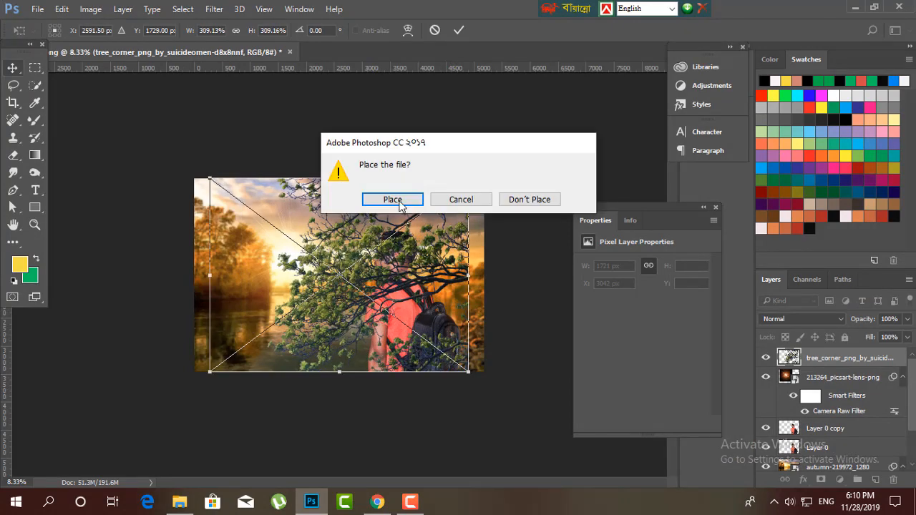
key(Return)
Step: Scale the tree branch to about 164%, rotate it -20.64° and position it over the image's upper-right corner
key(ctrl+t)
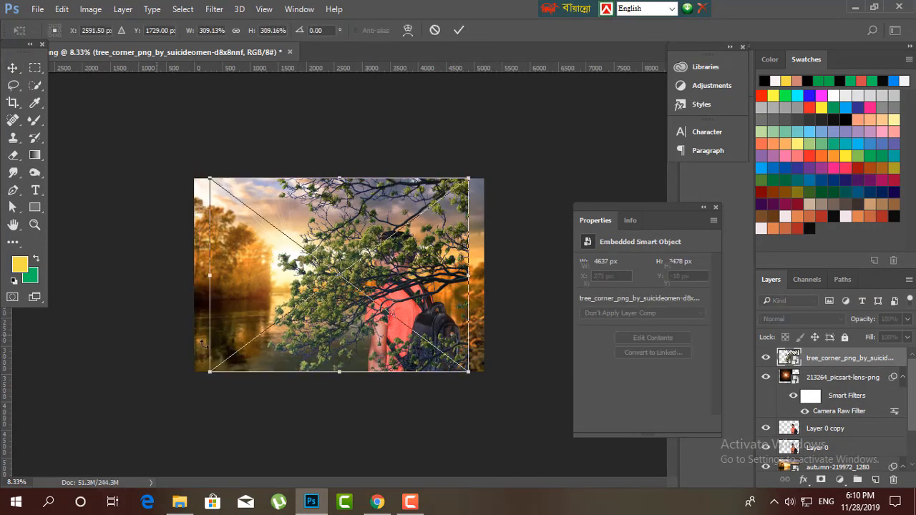
drag(214, 373, 299, 306)
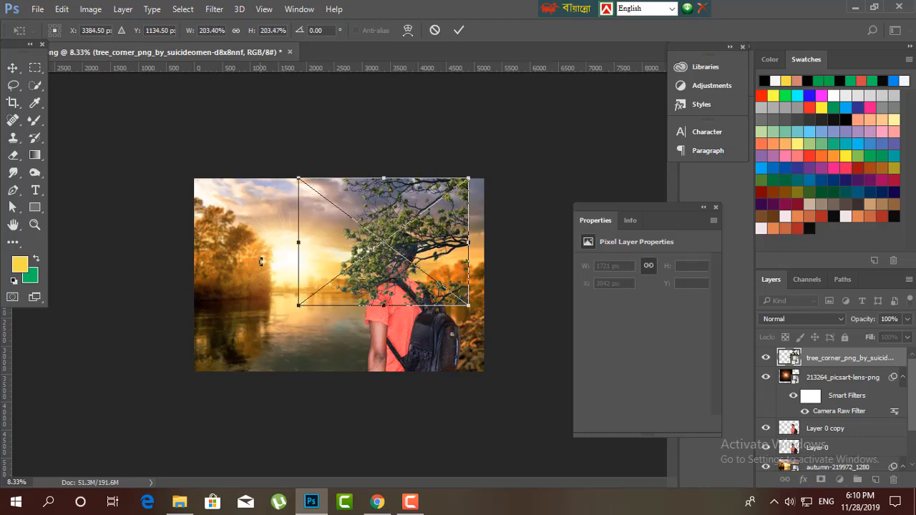
drag(412, 237, 453, 224)
drag(553, 181, 535, 145)
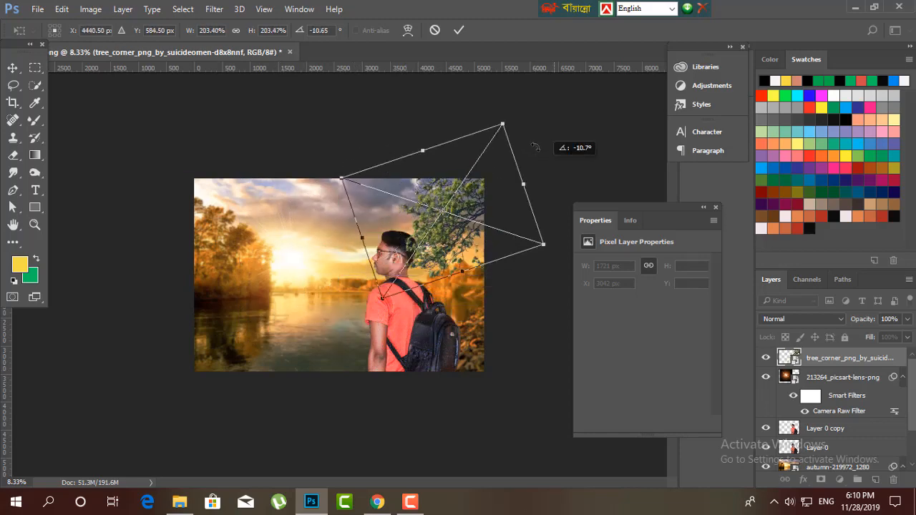
mouse_move(460, 229)
mouse_down()
mouse_move(476, 204)
mouse_move(474, 229)
mouse_up()
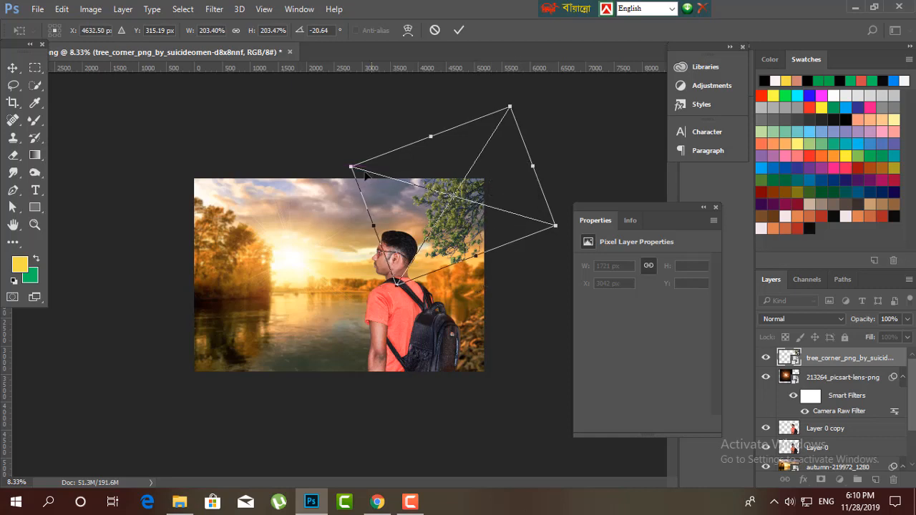
drag(351, 164, 395, 174)
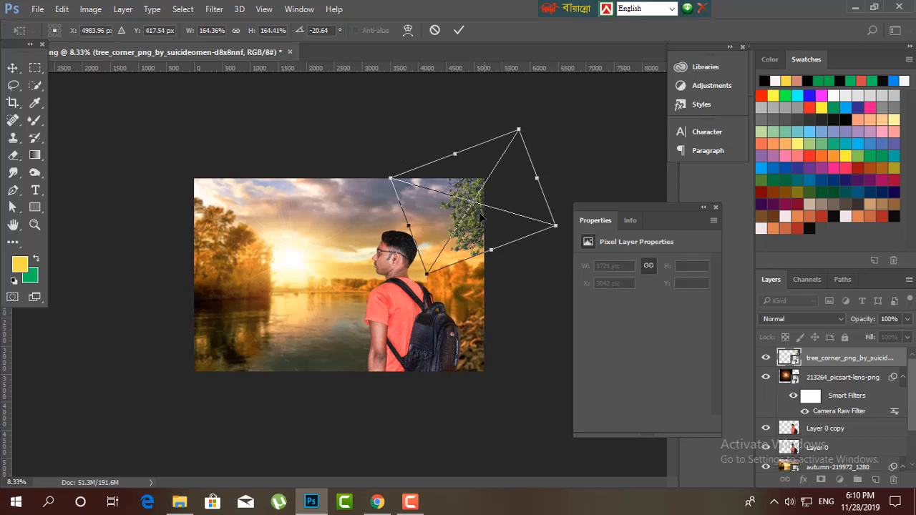
drag(485, 209, 458, 212)
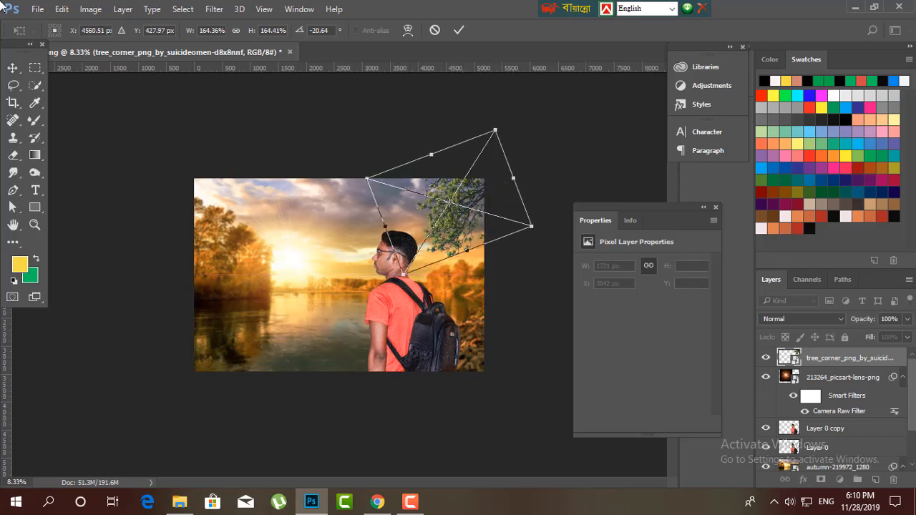
click(36, 72)
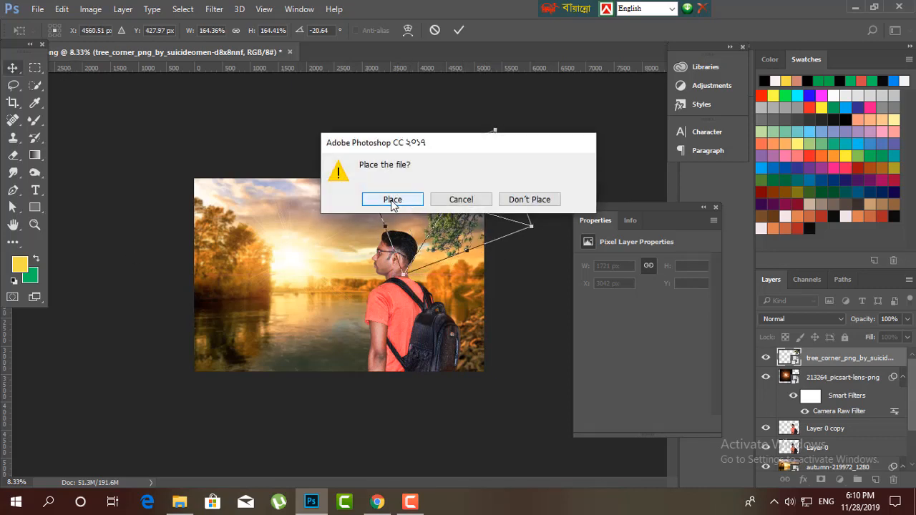
key(Return)
Step: Apply a Gaussian Blur with a 12.5-pixel radius to the tree branch layer
key(ctrl+plus)
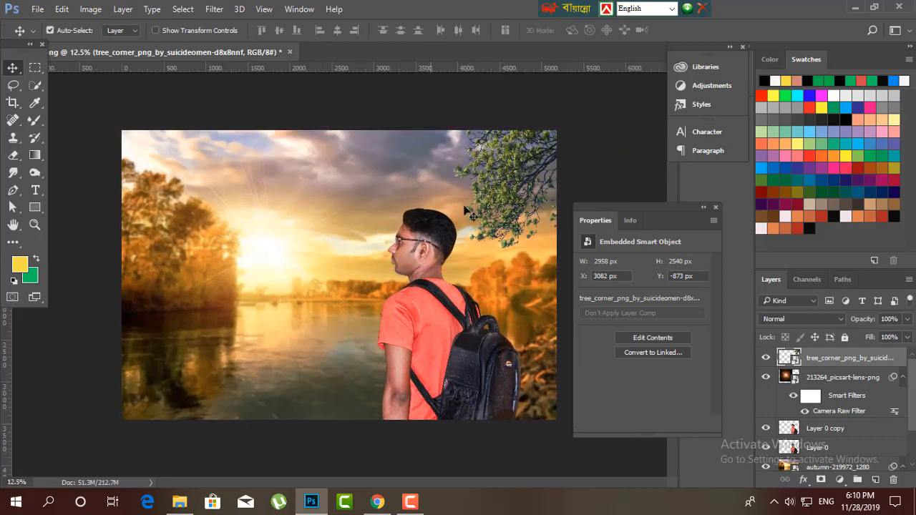
click(206, 9)
mouse_move(226, 159)
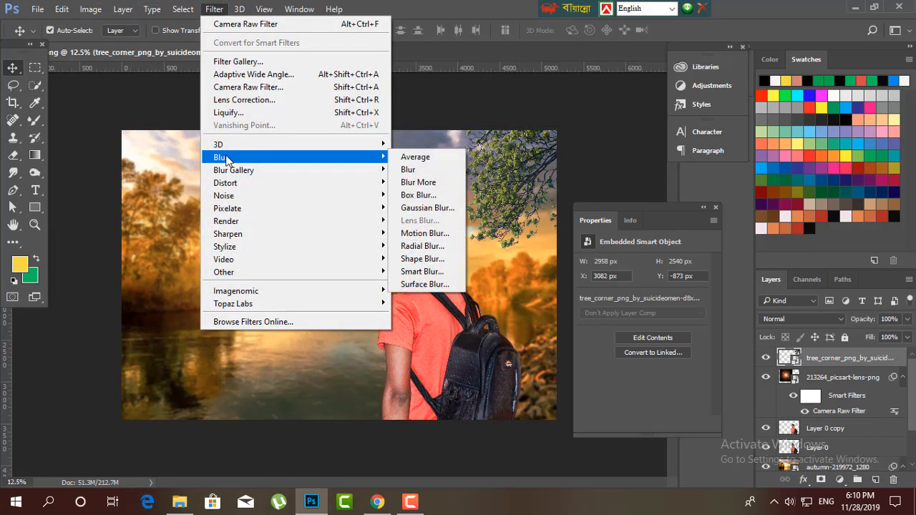
click(433, 208)
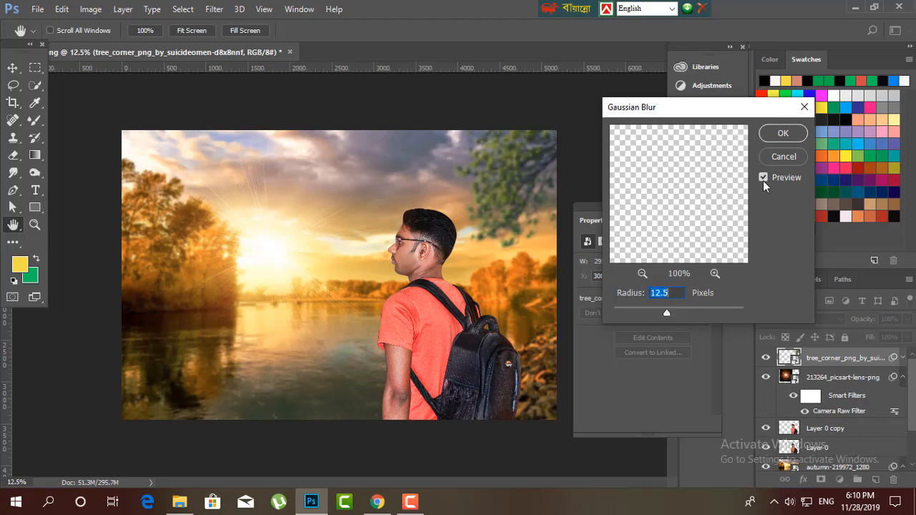
click(777, 133)
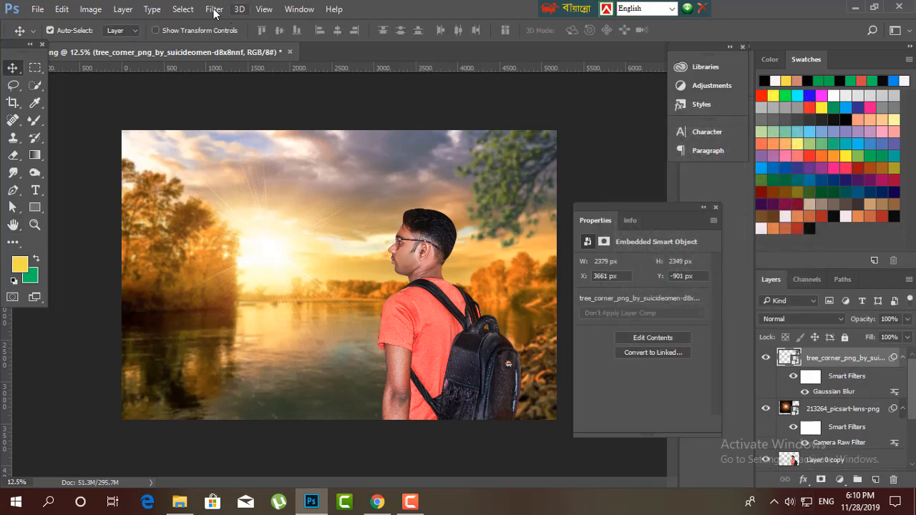
Step: Apply the Camera Raw Filter to the tree branch layer with Temperature +41
click(213, 10)
click(236, 86)
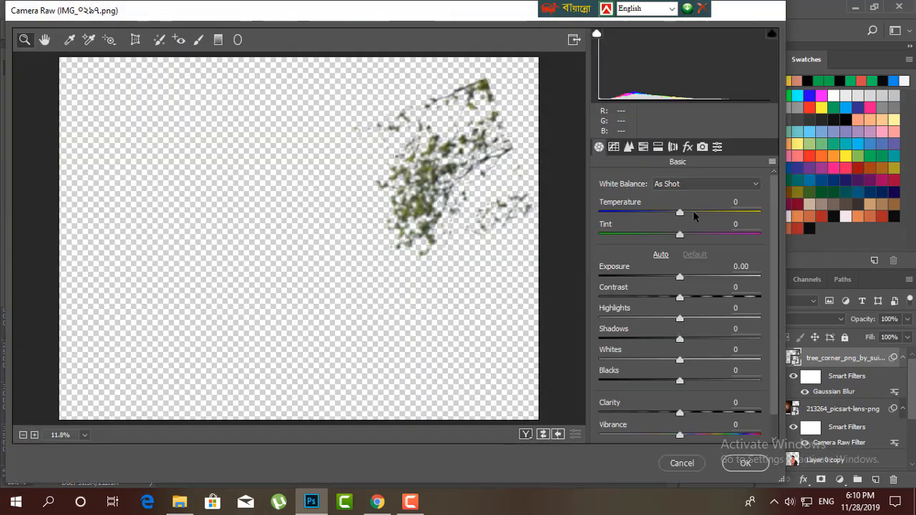
drag(693, 210, 720, 212)
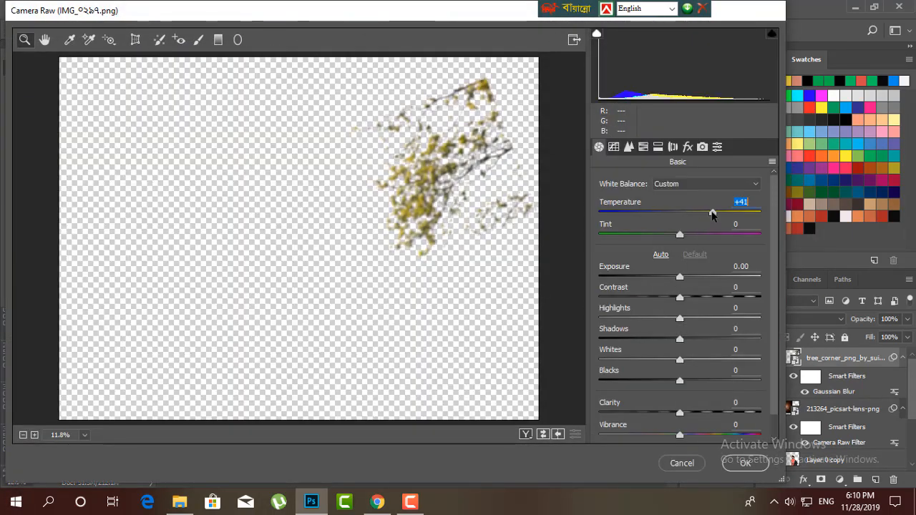
click(742, 464)
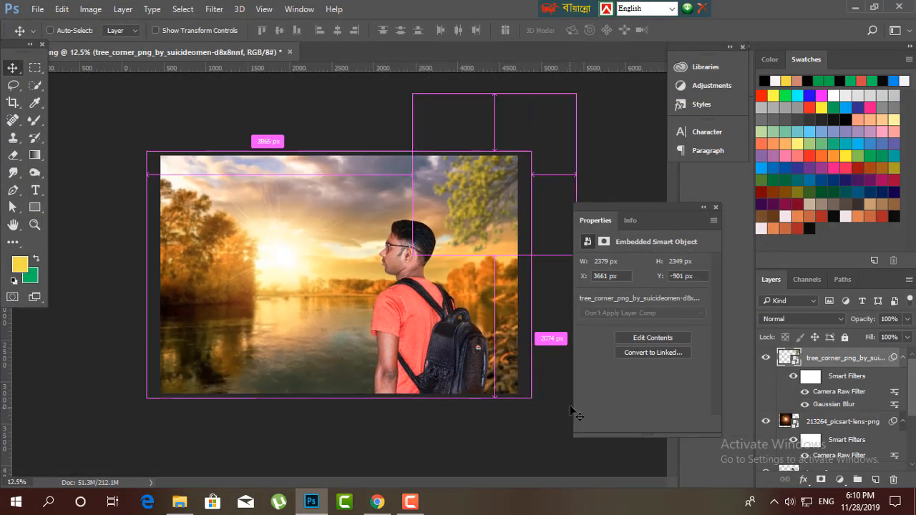
Step: Add an Exposure adjustment layer clipped to Layer 0 copy and set its Exposure to -3.64
click(474, 372)
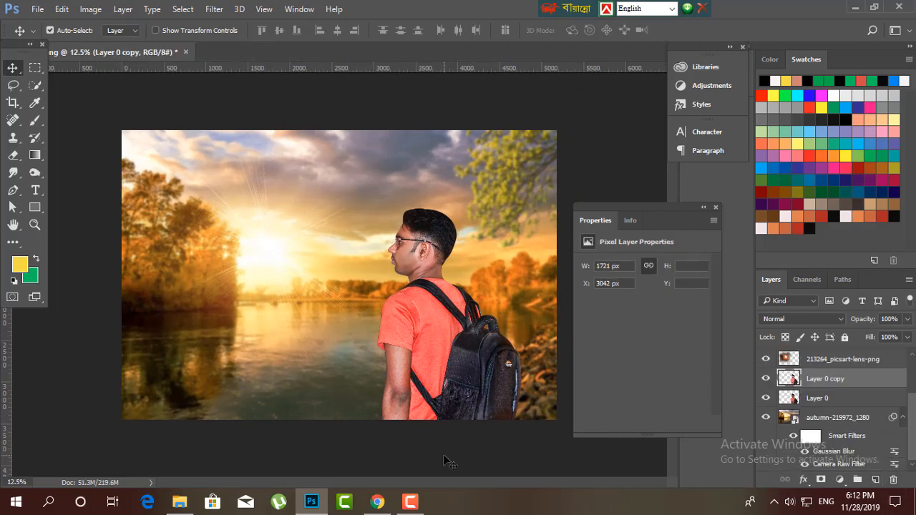
click(414, 502)
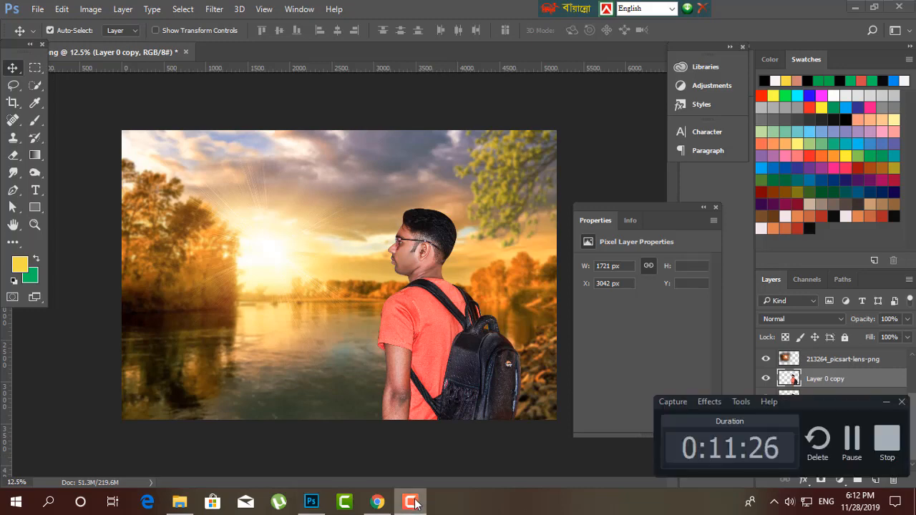
click(413, 502)
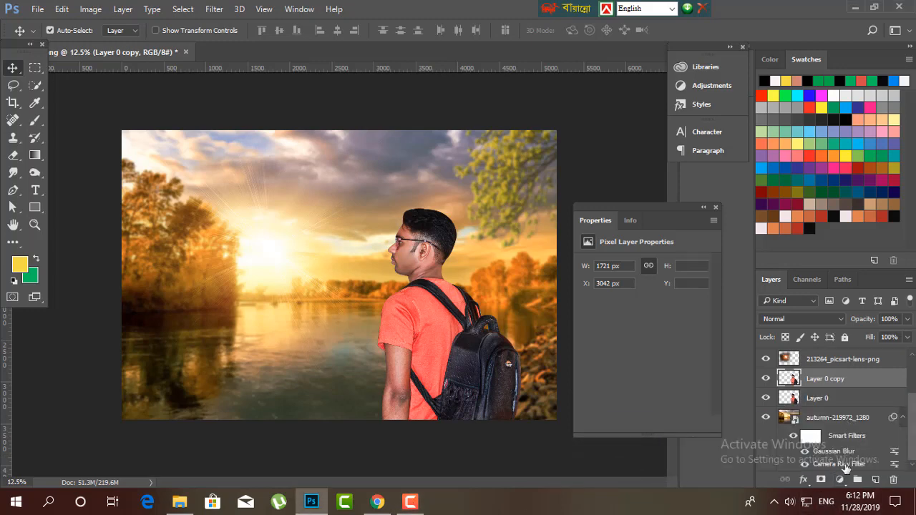
click(839, 482)
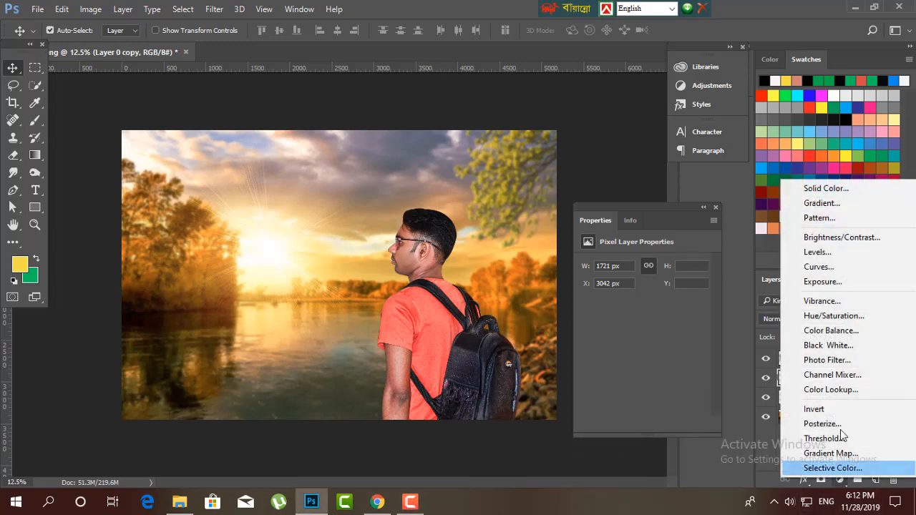
click(828, 288)
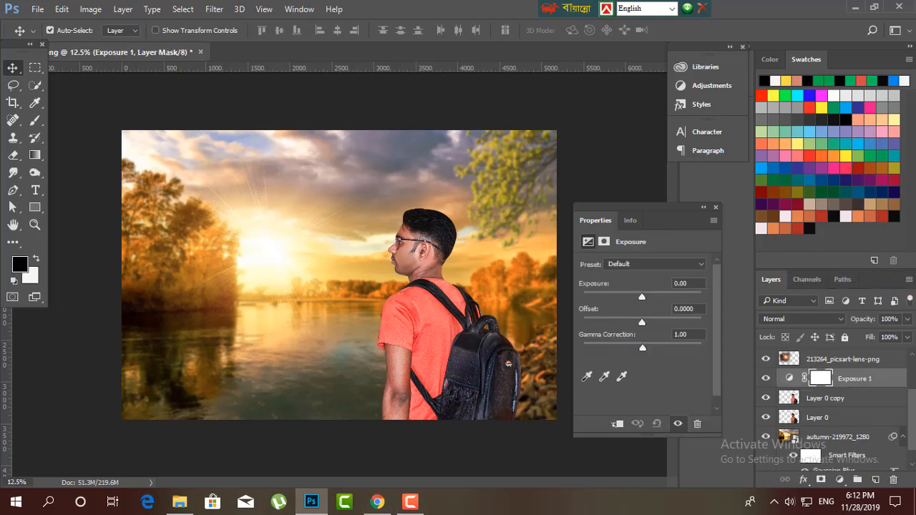
click(618, 425)
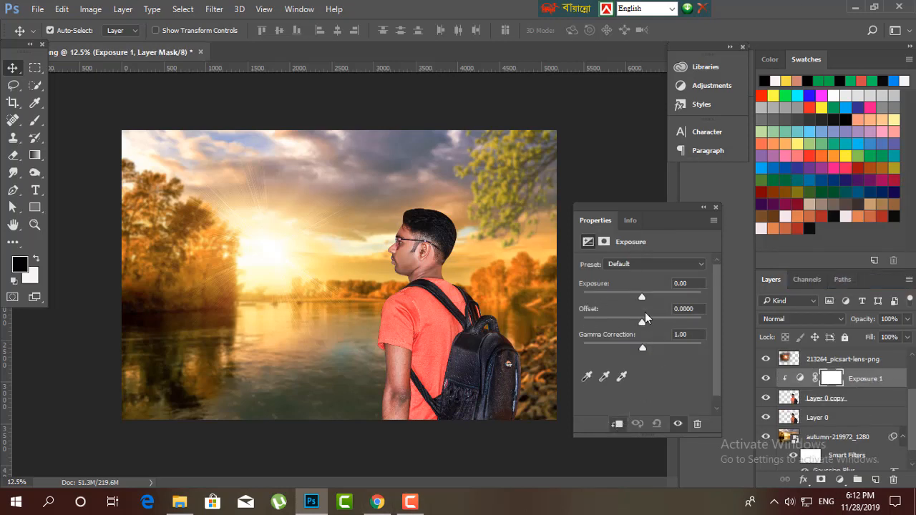
mouse_move(598, 298)
mouse_down()
mouse_move(626, 300)
mouse_move(608, 295)
mouse_up()
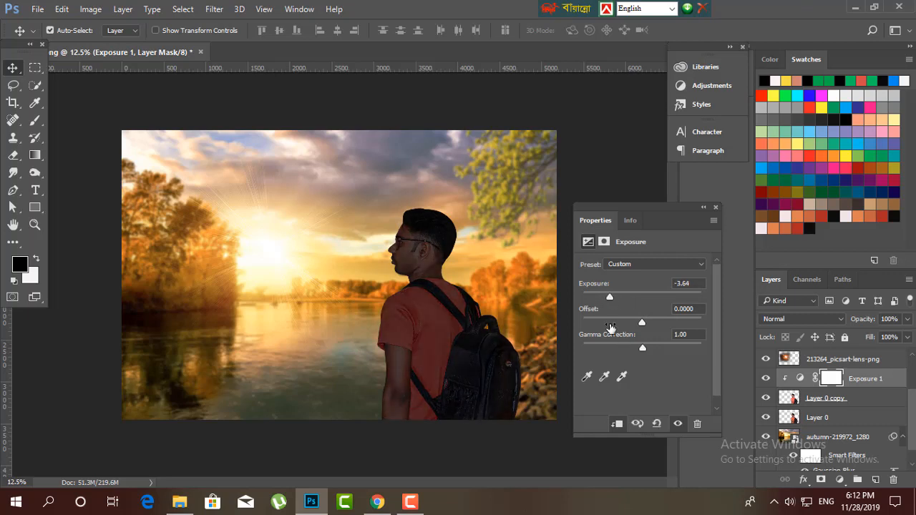
Step: Paint black on the Exposure 1 layer mask over the man's sun-facing side with a soft 1600-pixel brush at 48% flow
click(578, 147)
click(34, 128)
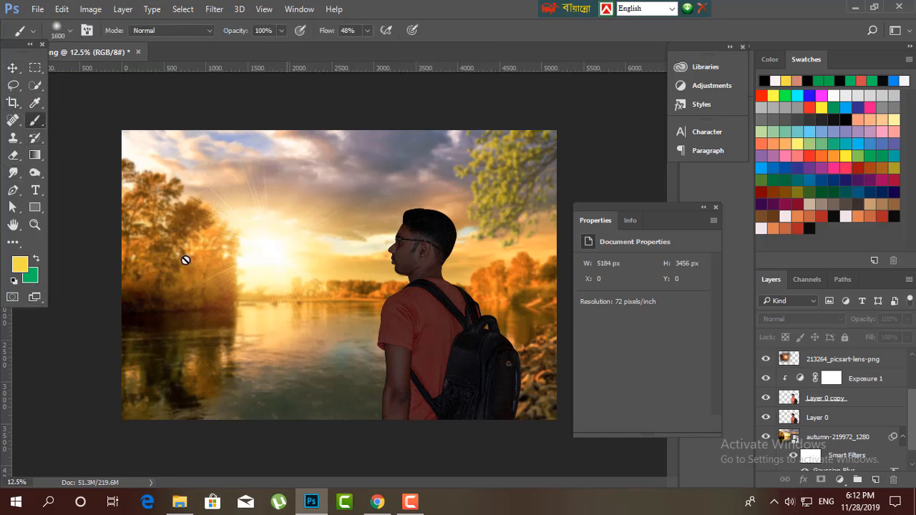
click(808, 381)
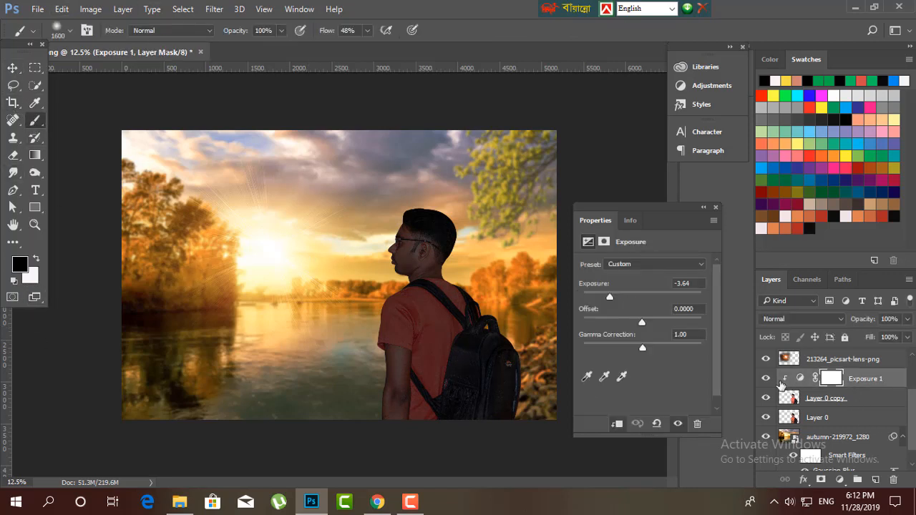
mouse_move(383, 196)
mouse_down()
mouse_move(337, 325)
mouse_move(394, 184)
mouse_move(336, 282)
mouse_move(327, 387)
mouse_move(343, 279)
mouse_move(423, 179)
mouse_move(369, 258)
mouse_move(437, 213)
mouse_move(316, 253)
mouse_move(332, 286)
mouse_move(358, 268)
mouse_move(341, 310)
mouse_move(357, 312)
mouse_move(379, 294)
mouse_move(308, 301)
mouse_move(357, 264)
mouse_move(354, 231)
mouse_up()
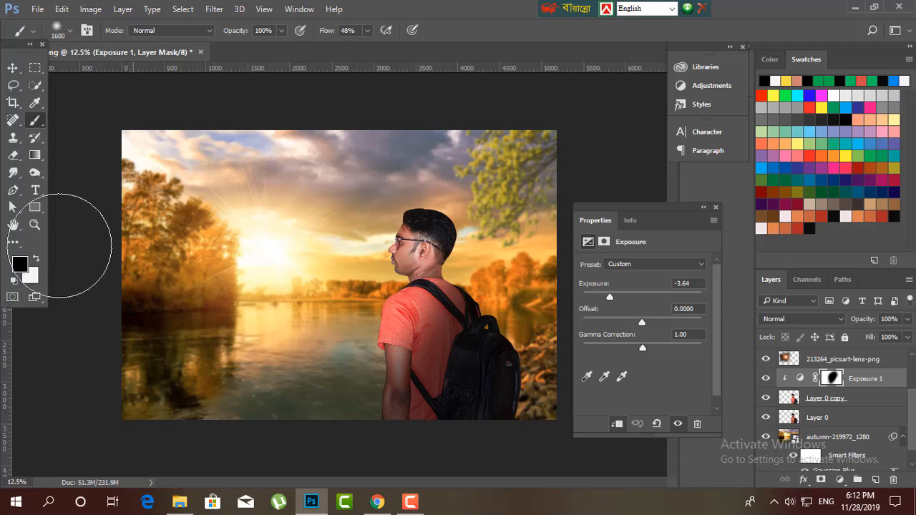
click(13, 67)
scroll(358, 339, down, 2)
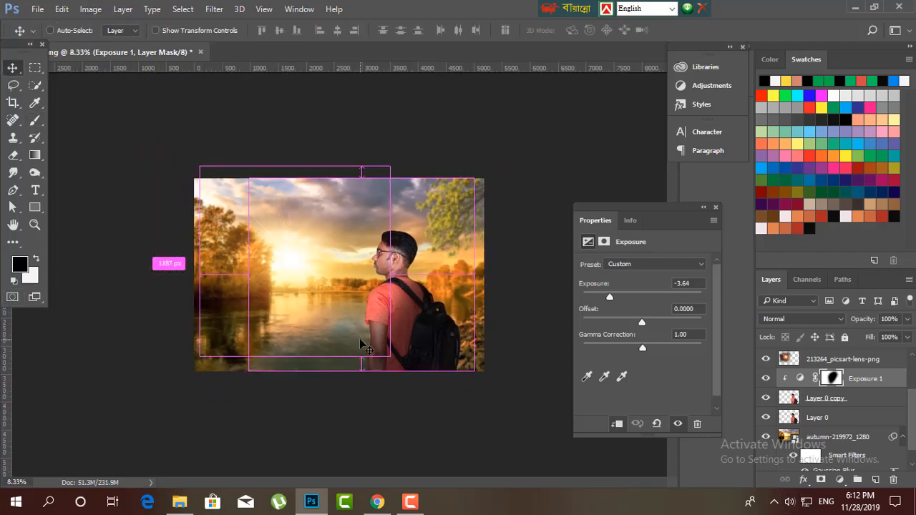
scroll(358, 342, up, 1)
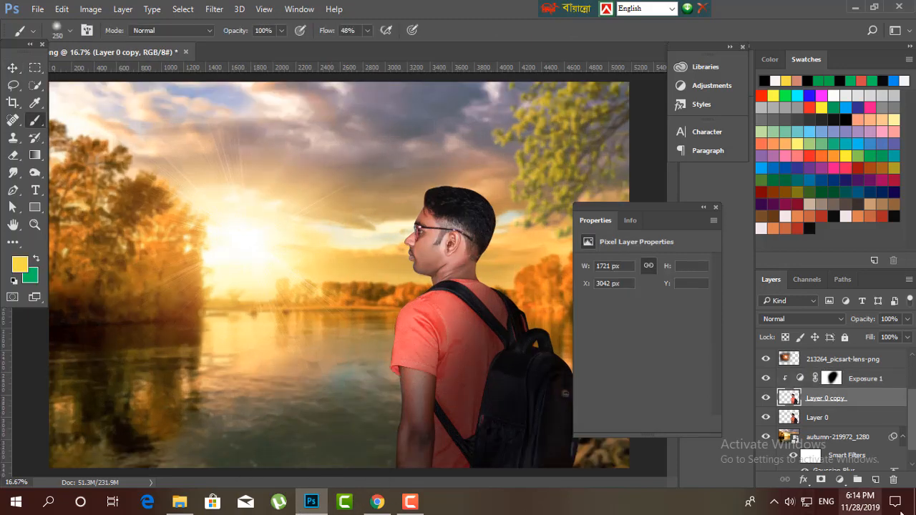
Step: Add a new layer clipped to Layer 0 copy and choose a yellow foreground colour
click(875, 480)
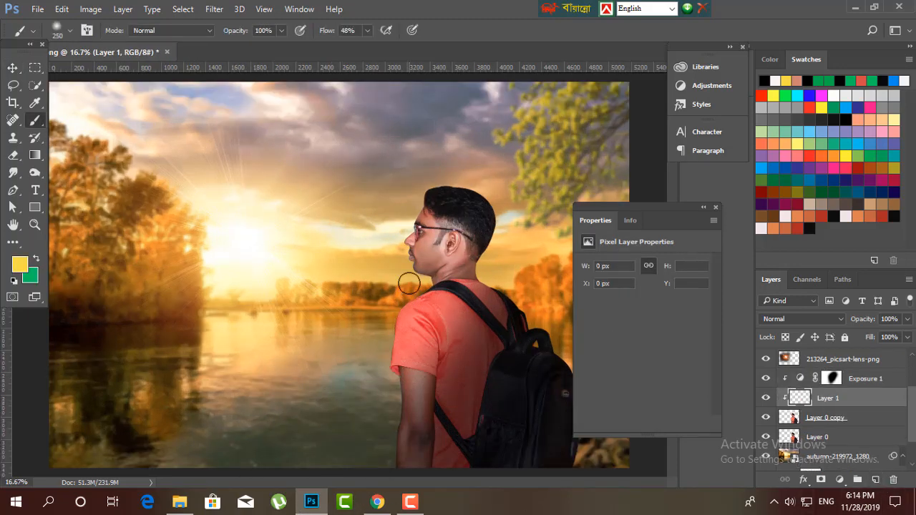
scroll(409, 284, up, 4)
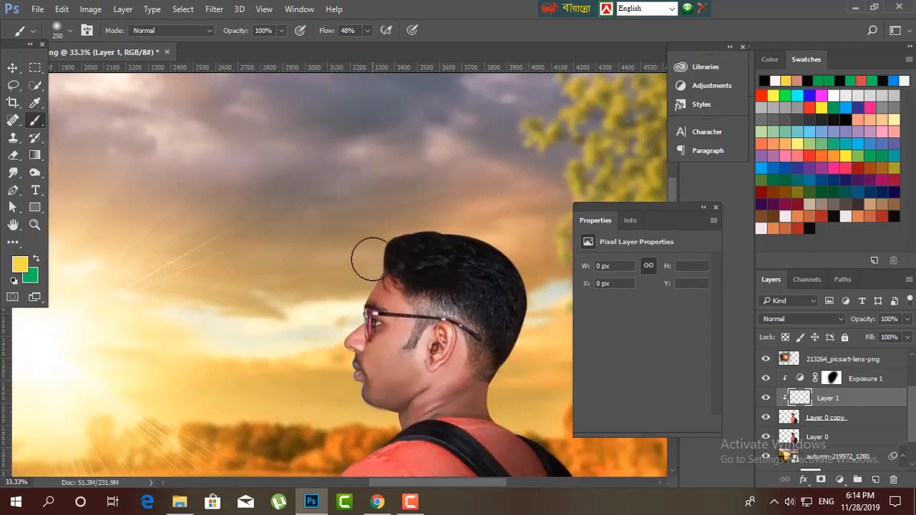
click(25, 268)
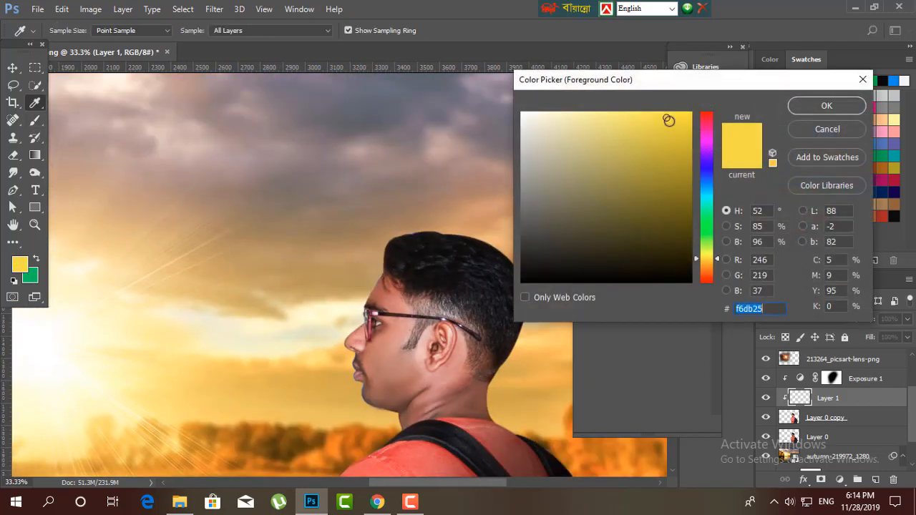
click(803, 105)
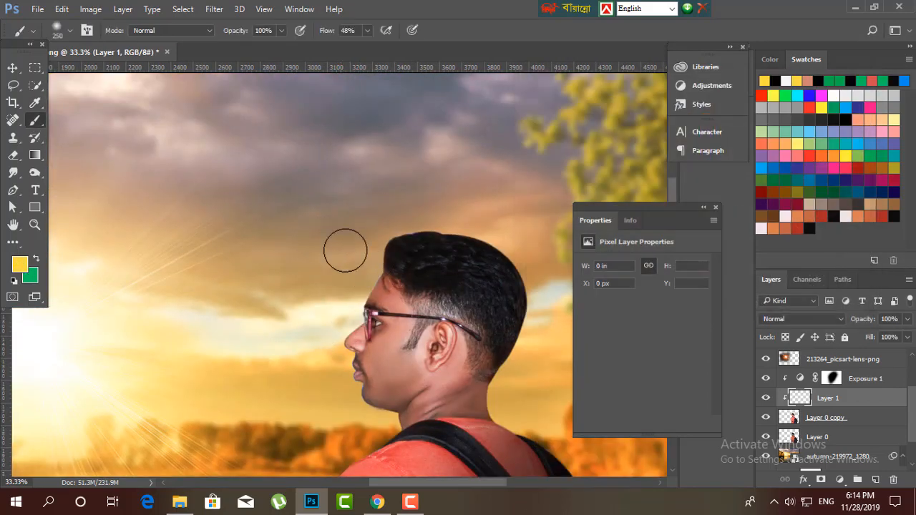
Step: Set the 250-pixel brush's flow to 63% and paint a yellow rim light along the man's face, shoulder and sleeve
click(366, 32)
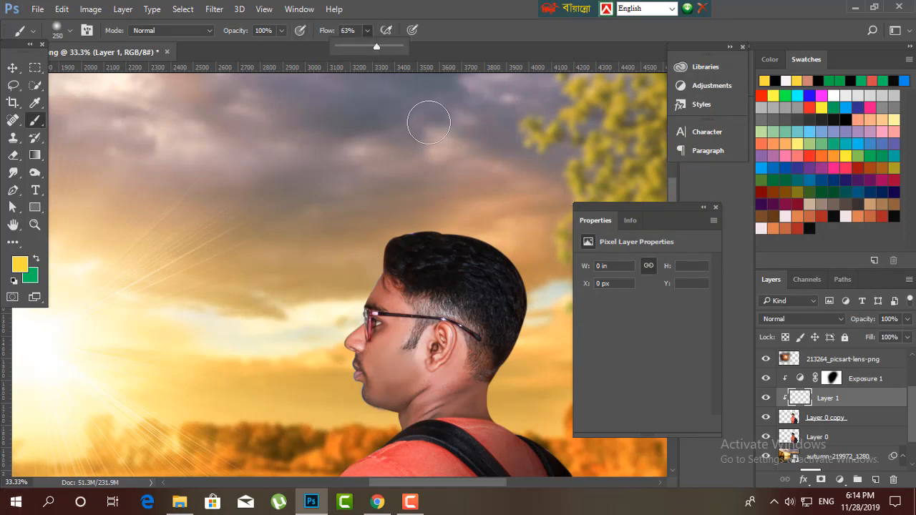
click(363, 259)
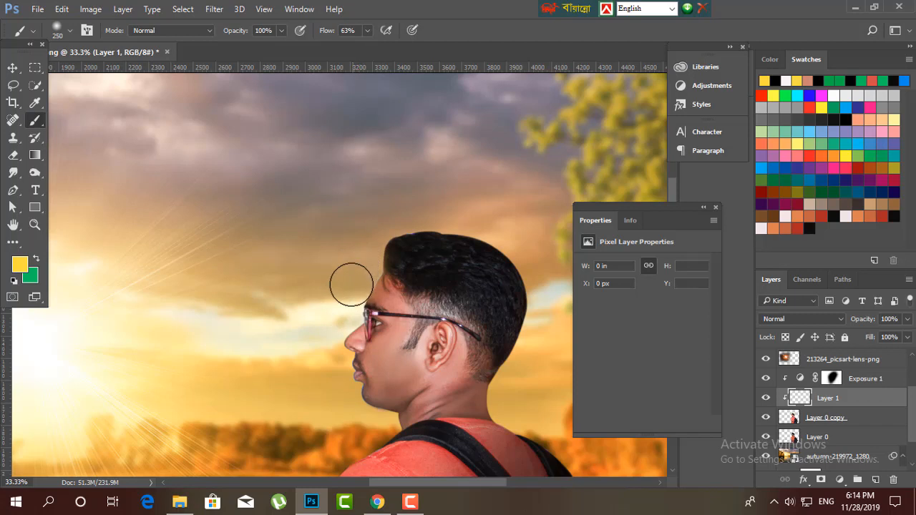
mouse_move(324, 309)
mouse_down()
mouse_move(323, 414)
mouse_move(372, 424)
mouse_move(423, 332)
mouse_move(421, 294)
mouse_move(300, 372)
mouse_up()
mouse_move(343, 392)
mouse_down()
mouse_move(360, 217)
mouse_move(321, 253)
mouse_move(320, 360)
mouse_up()
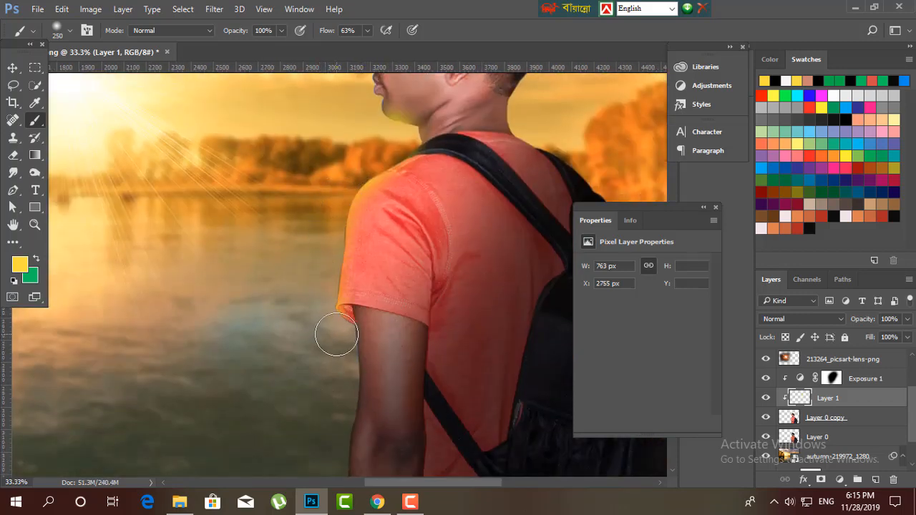
key(ctrl+minus)
key(ctrl+minus)
key(ctrl+minus)
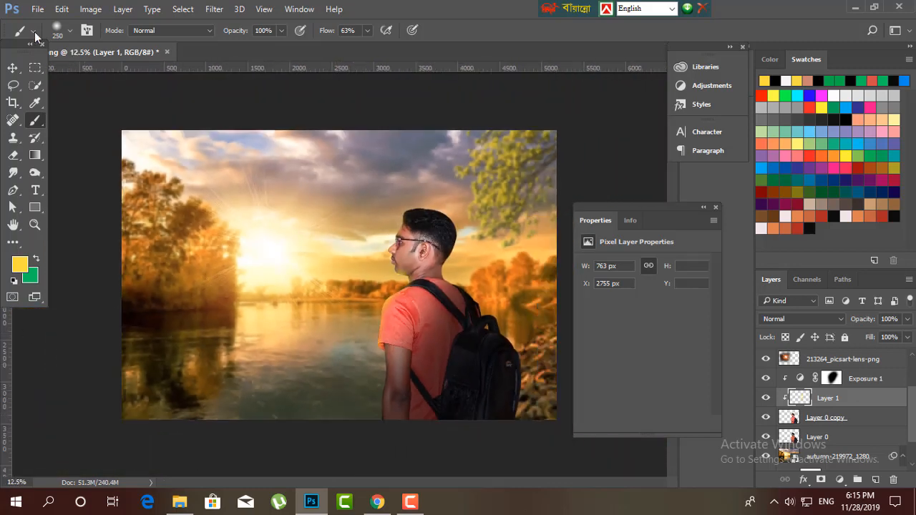
Step: Place the flock-of-birds image from the FASHION LLP folder above Exposure 1 and move it over the lake beside the man
click(12, 68)
drag(477, 422, 477, 422)
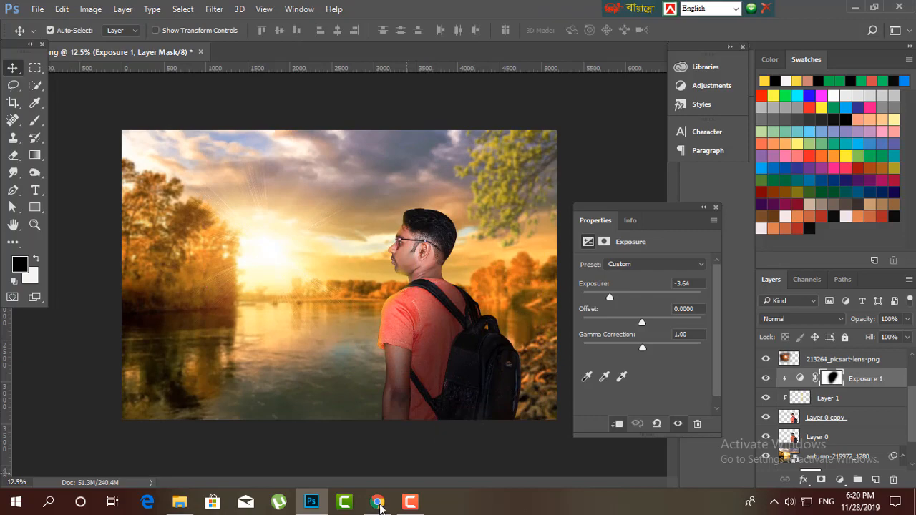
click(179, 502)
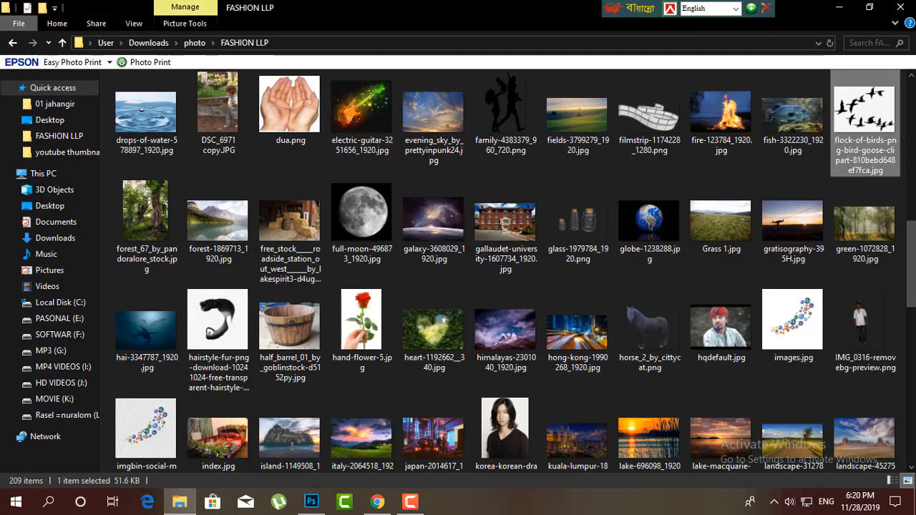
drag(886, 129, 286, 386)
click(13, 68)
click(393, 201)
key(ctrl+z)
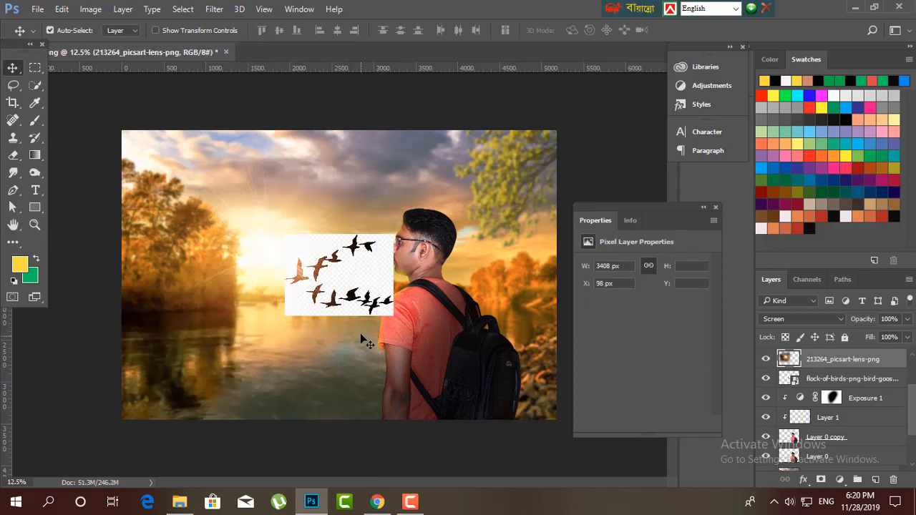
click(850, 385)
drag(392, 276, 346, 351)
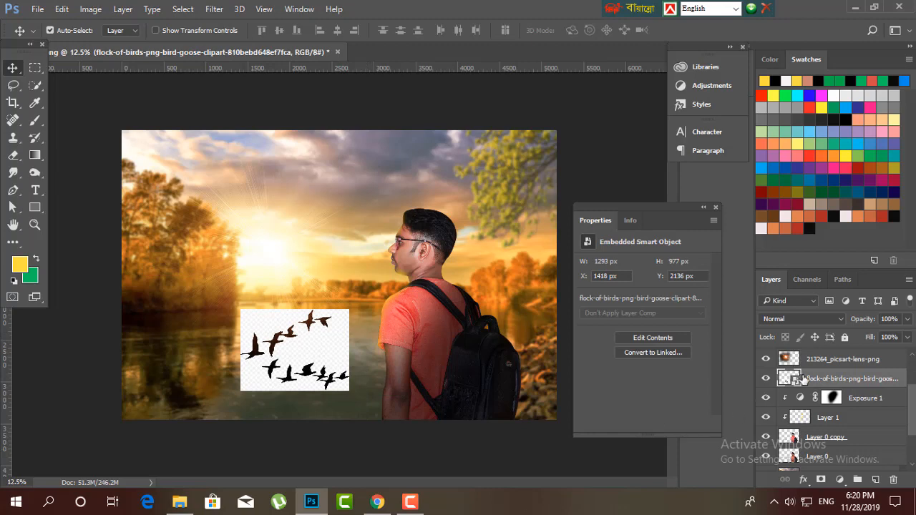
Step: Rasterize the flock-of-birds layer and remove its checkered background with the Magic Eraser at tolerance 32
right_click(808, 379)
click(572, 297)
key(ctrl+plus)
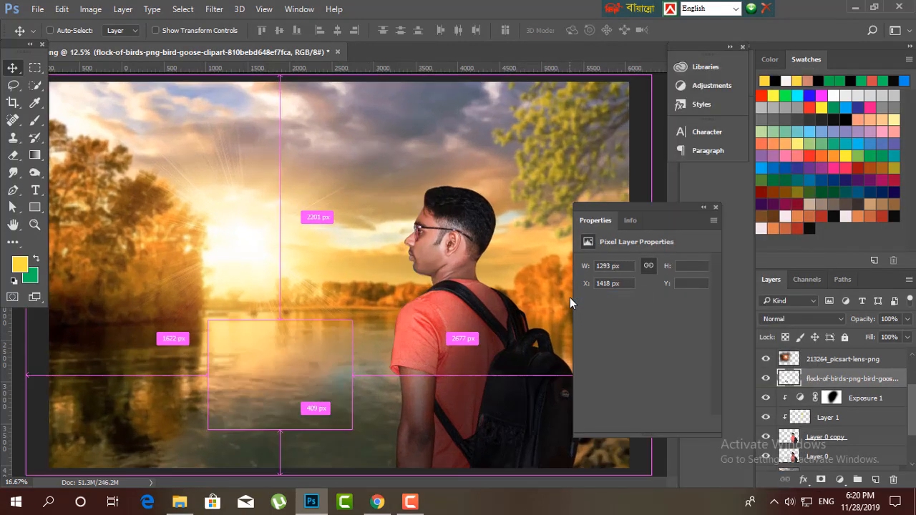
key(ctrl+plus)
key(ctrl+plus)
key(ctrl+plus)
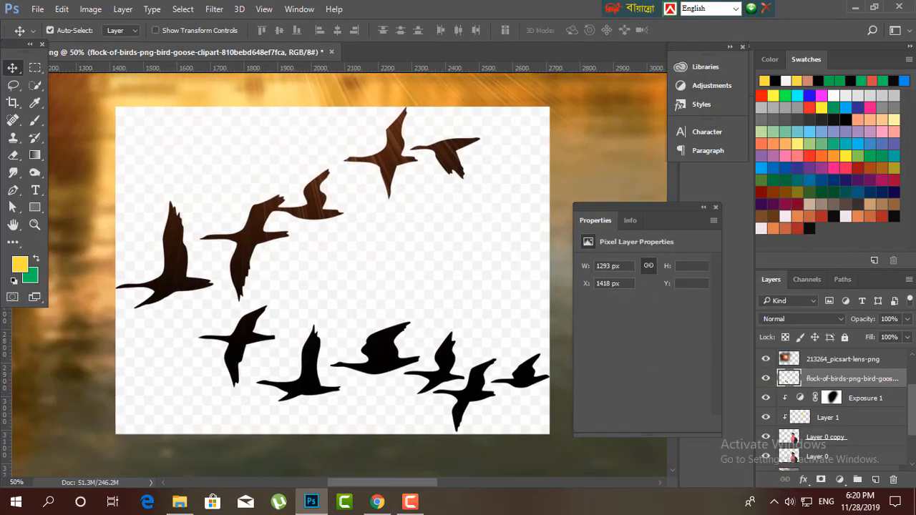
click(17, 123)
click(16, 122)
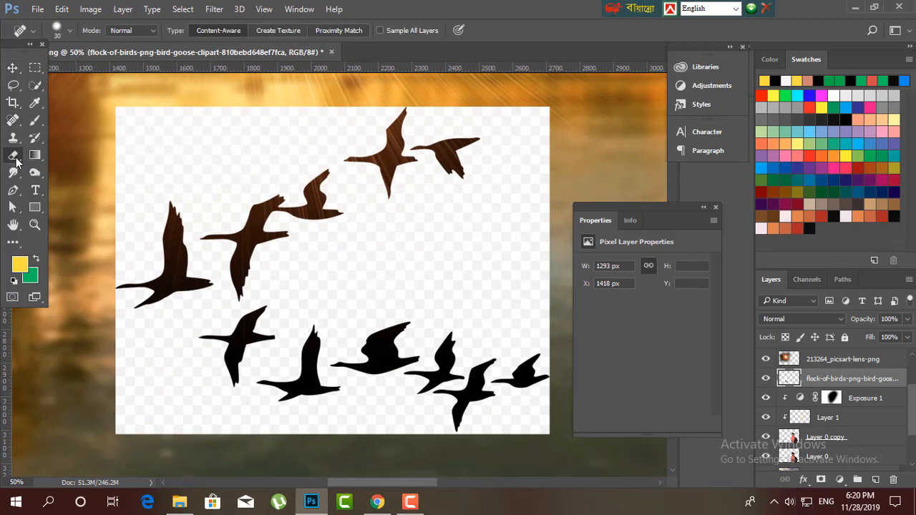
click(15, 160)
click(71, 183)
click(498, 249)
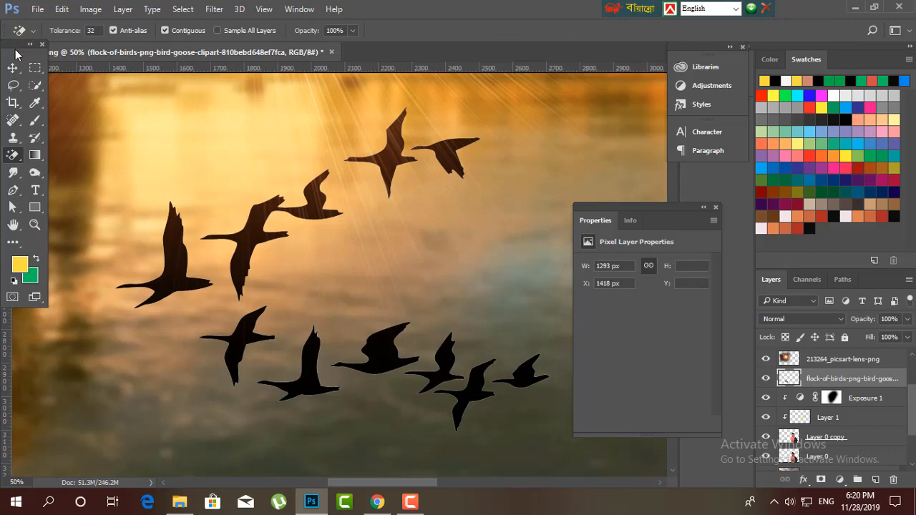
Step: Move the birds into the sky above the sun and hide the 213264_picsart-lens-png layer
key(v)
key(ctrl+minus)
key(ctrl+minus)
key(ctrl+minus)
key(ctrl+minus)
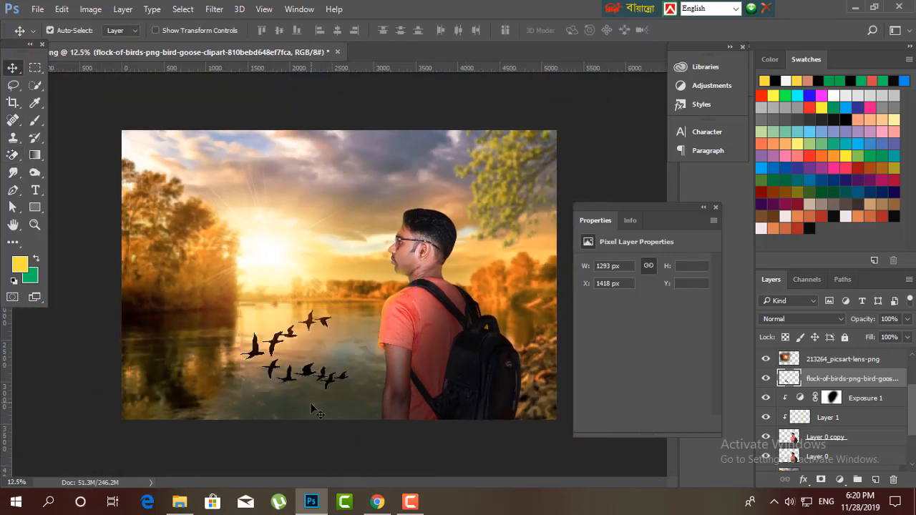
drag(326, 385, 275, 228)
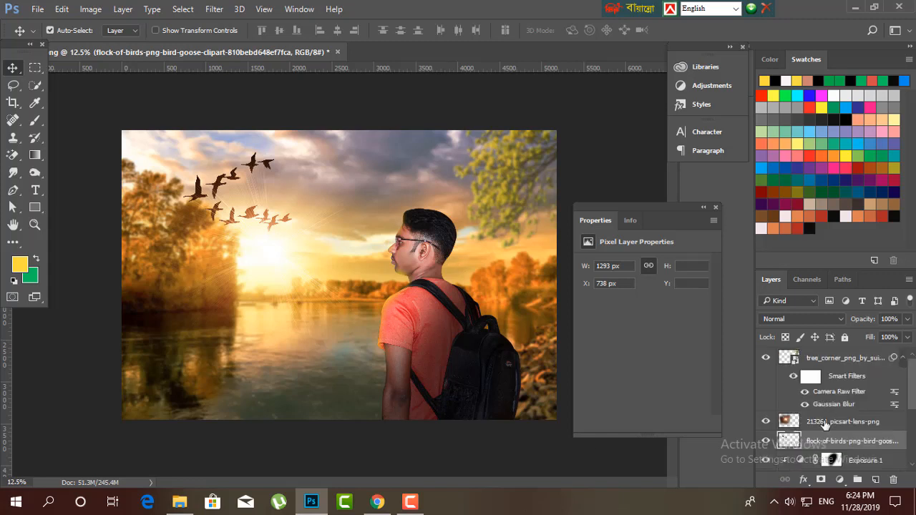
click(765, 422)
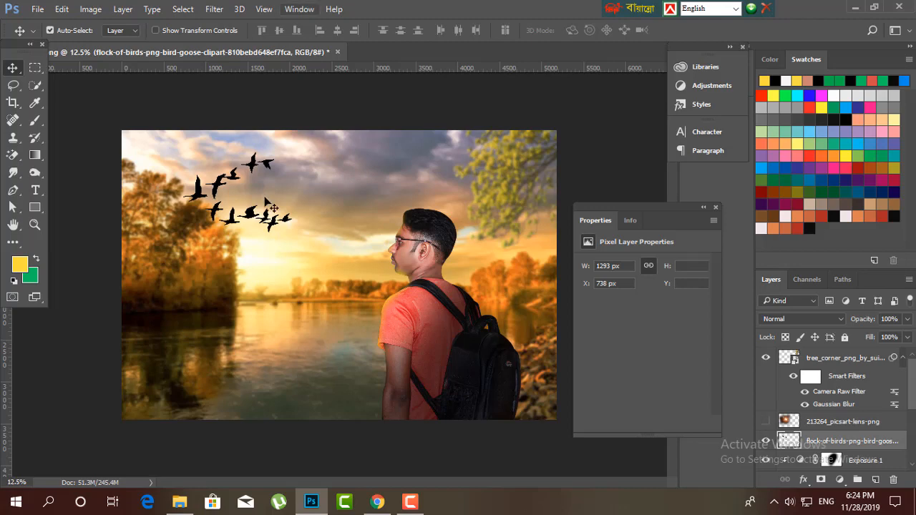
Step: Place 49f3aa7962edb4d8d0012c50df9d1a9c.png from the Light Photo folder, scaled to about 279% with its glow over the sun
click(180, 502)
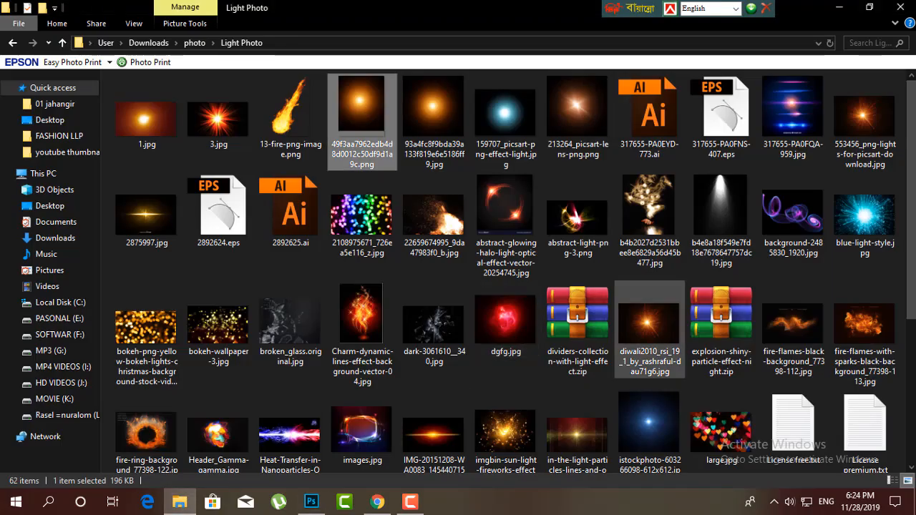
scroll(499, 317, down, 3)
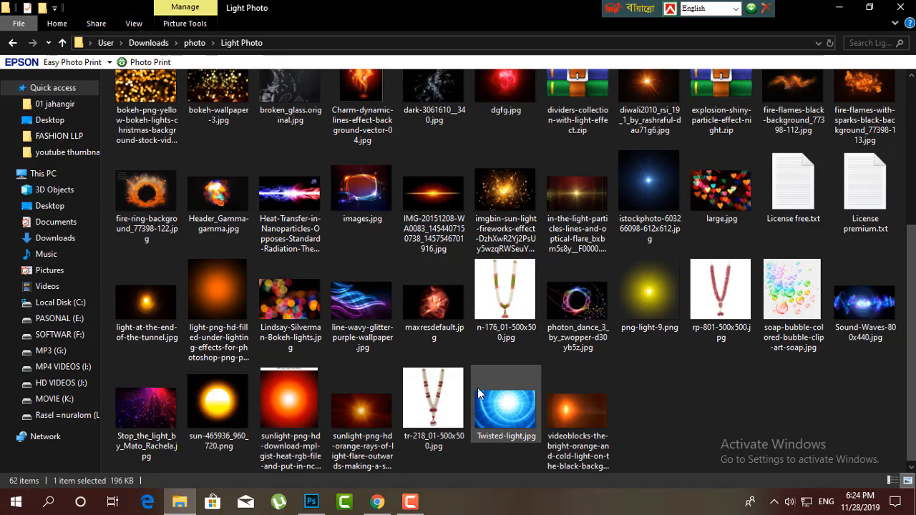
scroll(357, 95, up, 3)
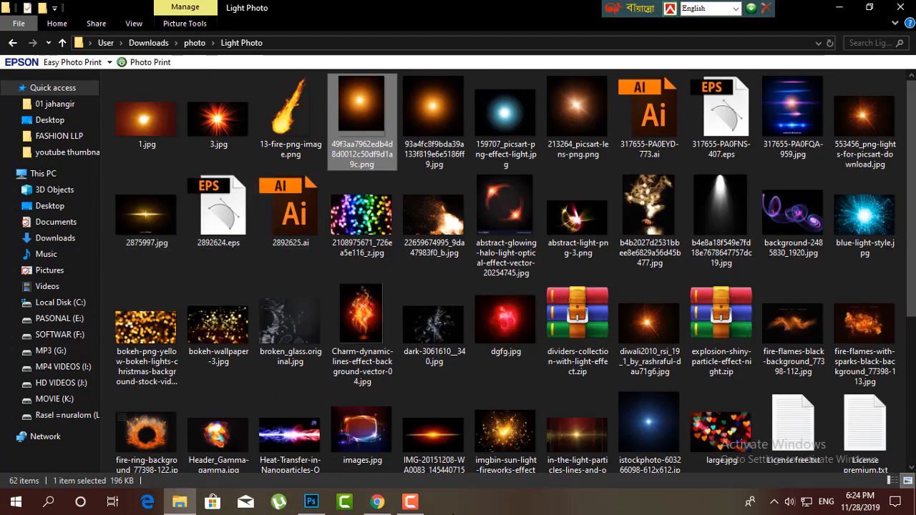
drag(357, 95, 311, 337)
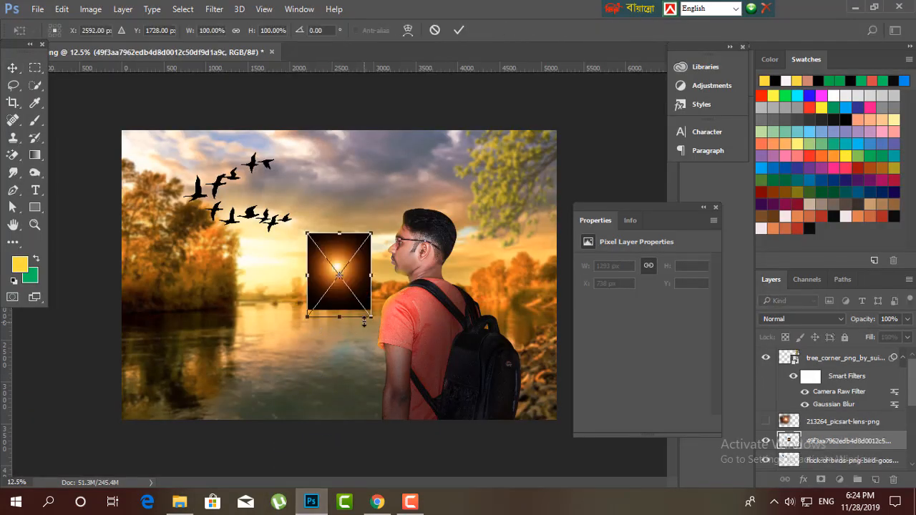
drag(372, 317, 429, 389)
drag(397, 309, 336, 333)
click(13, 67)
click(400, 202)
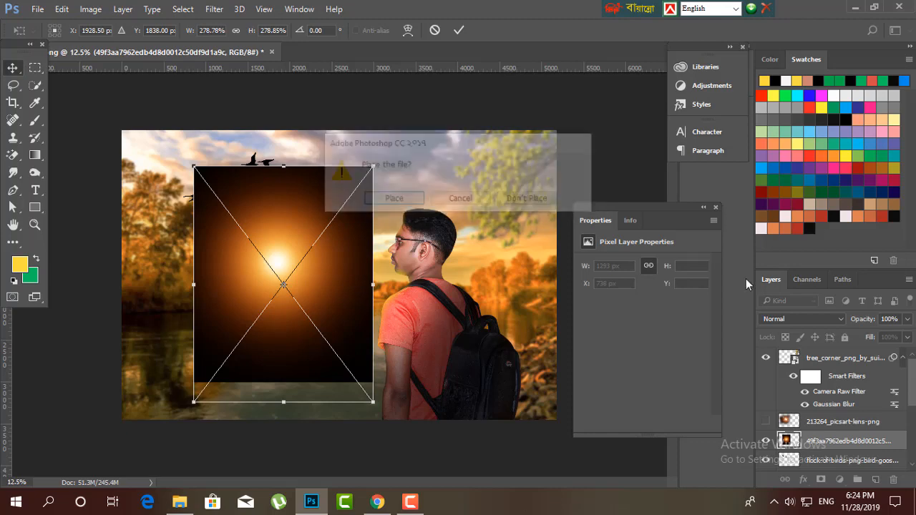
Step: Set the placed glow layer's blend mode to Screen
click(827, 318)
click(770, 132)
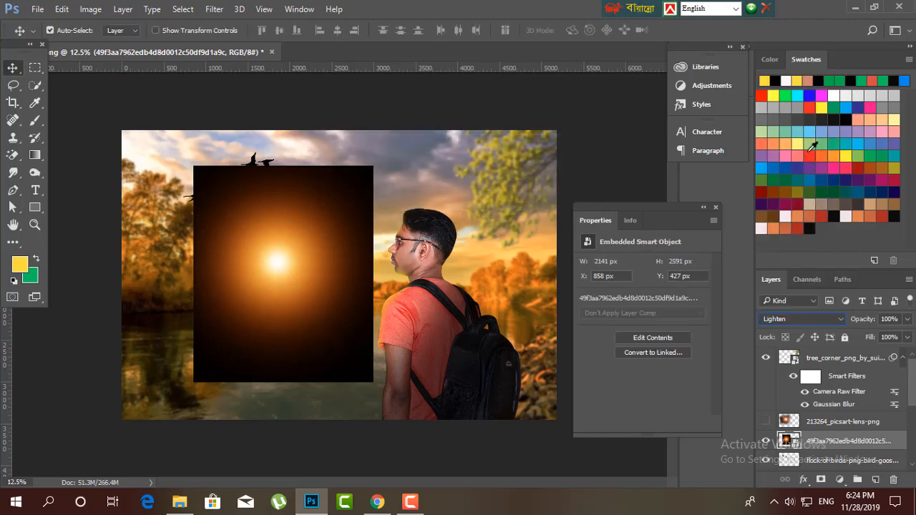
key(Down)
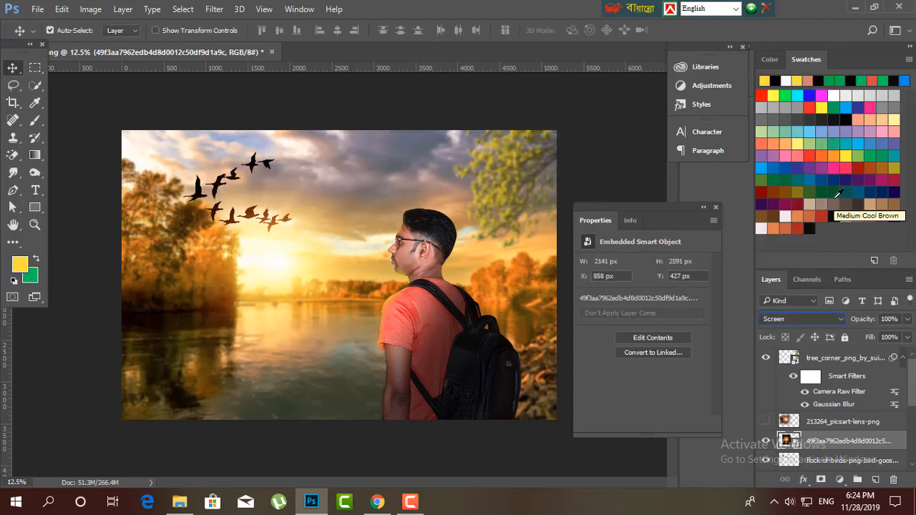
Step: Rasterize the glow layer and erase its outer edges with a soft 1600-pixel eraser at 58% flow
click(12, 155)
click(82, 152)
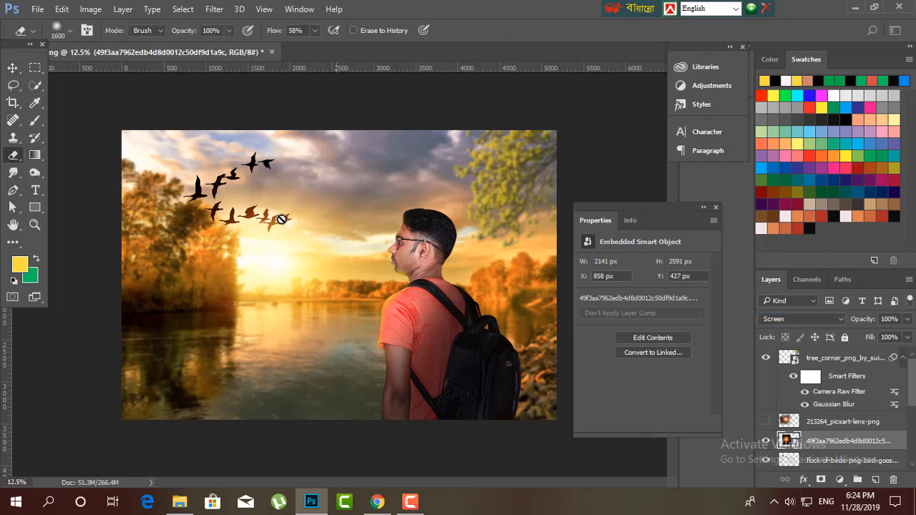
click(286, 267)
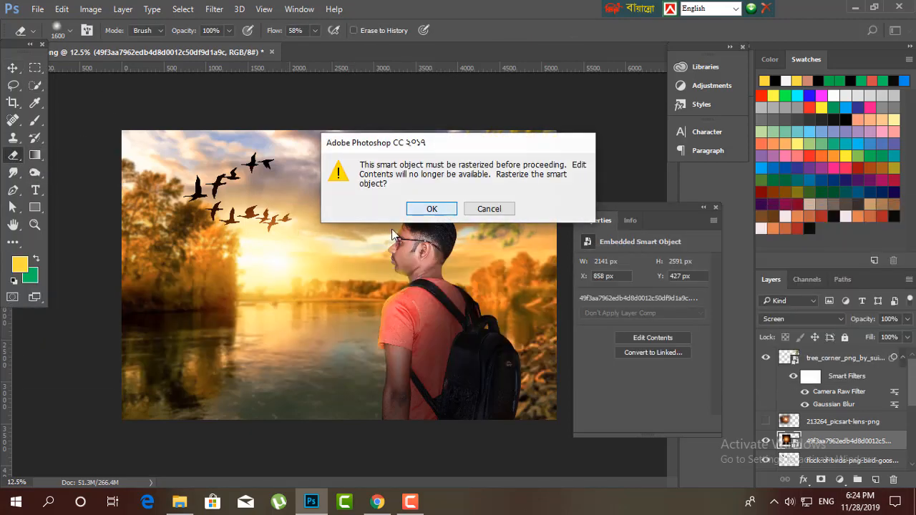
click(429, 208)
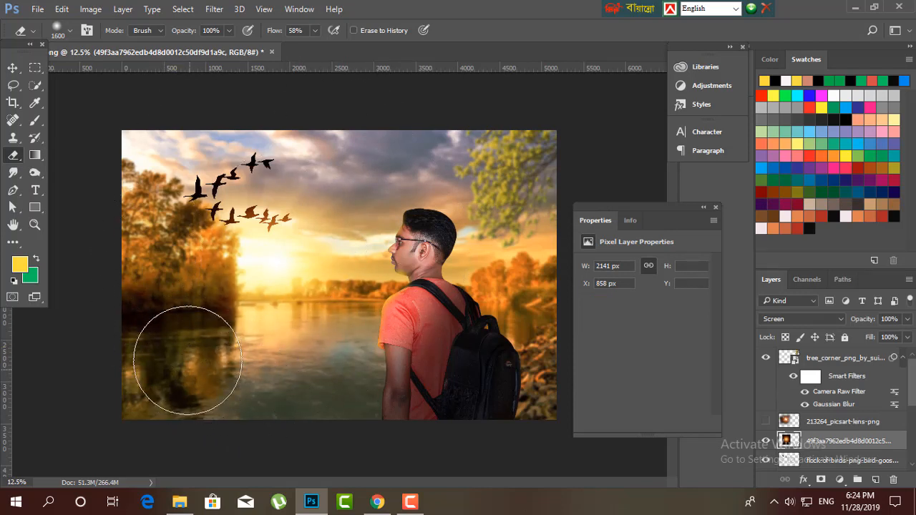
click(12, 68)
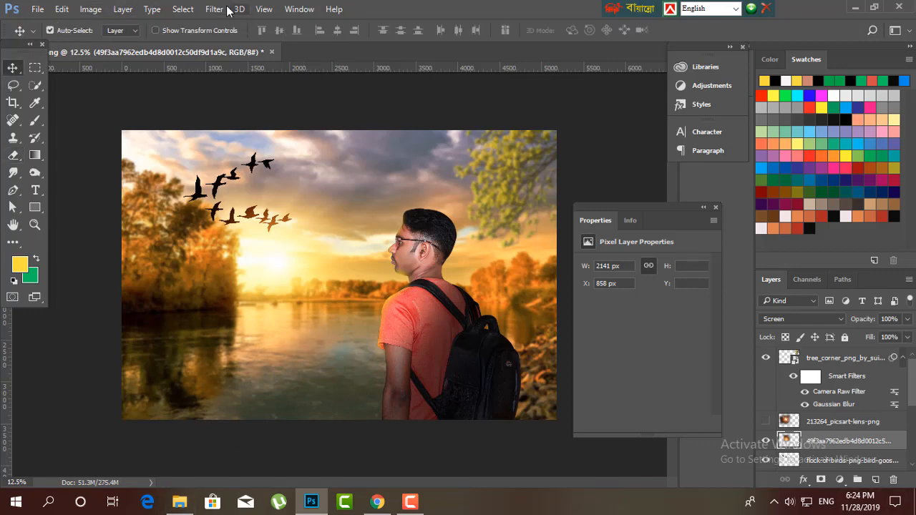
Step: Apply the Camera Raw Filter to the glow layer with Temperature +28, Clarity -3 and slightly raised Exposure
click(228, 10)
click(243, 86)
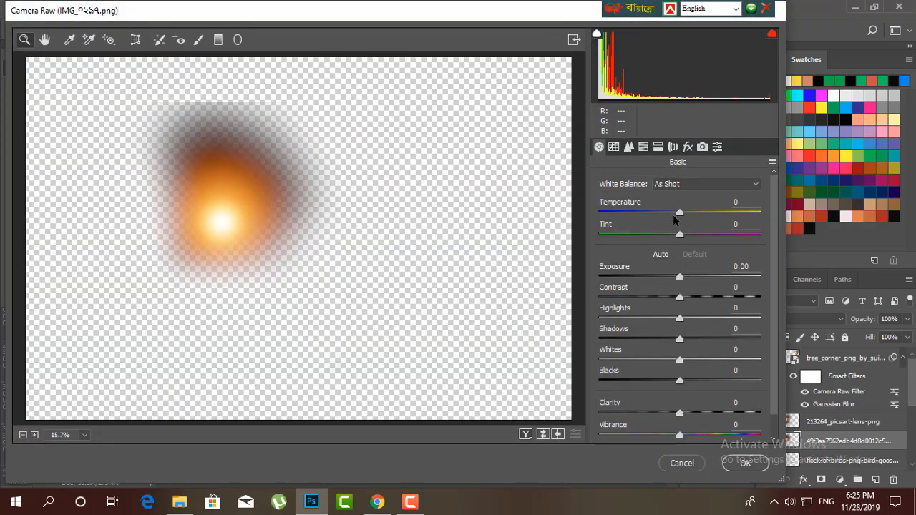
drag(679, 212, 702, 211)
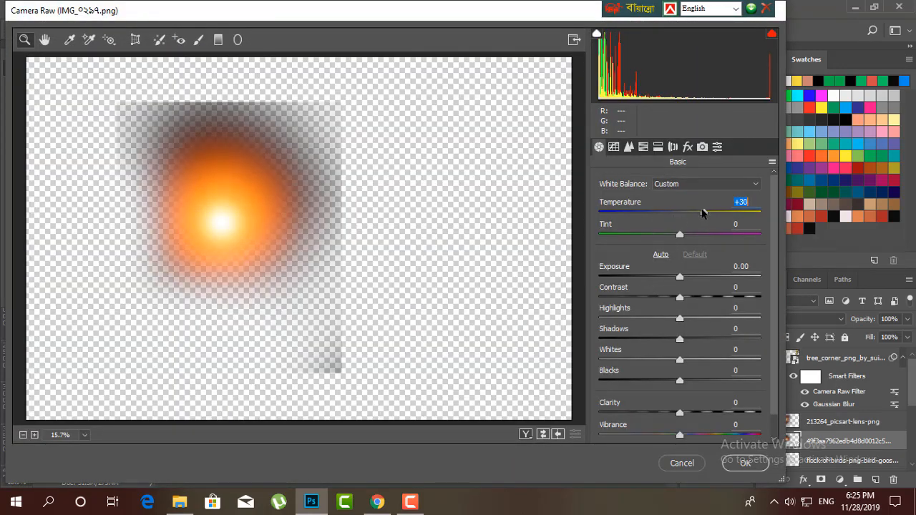
mouse_move(678, 412)
mouse_down()
mouse_move(711, 413)
mouse_move(677, 413)
mouse_up()
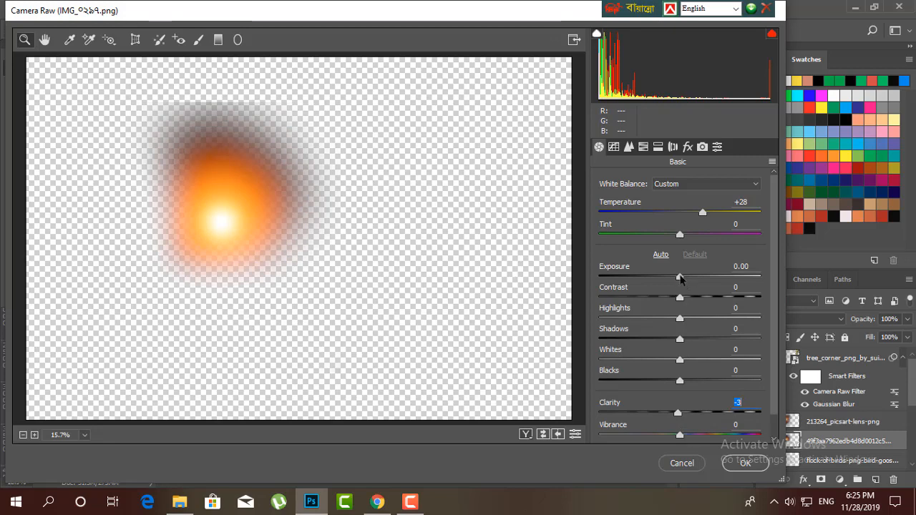
drag(680, 277, 683, 276)
click(738, 465)
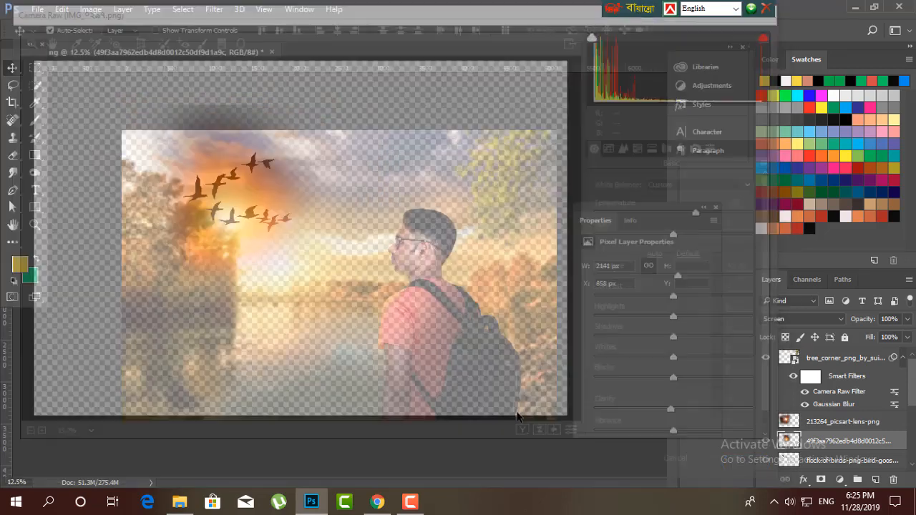